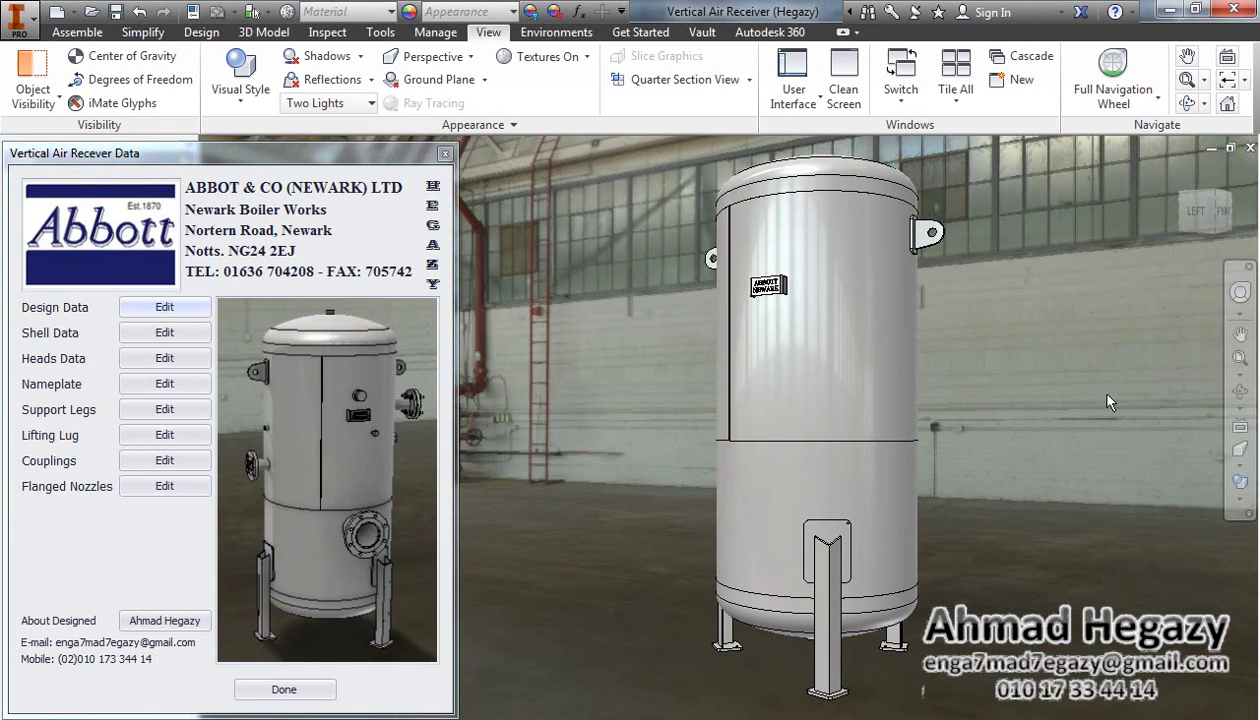
left_click(1240, 391)
left_click_drag(933, 429, 955, 431)
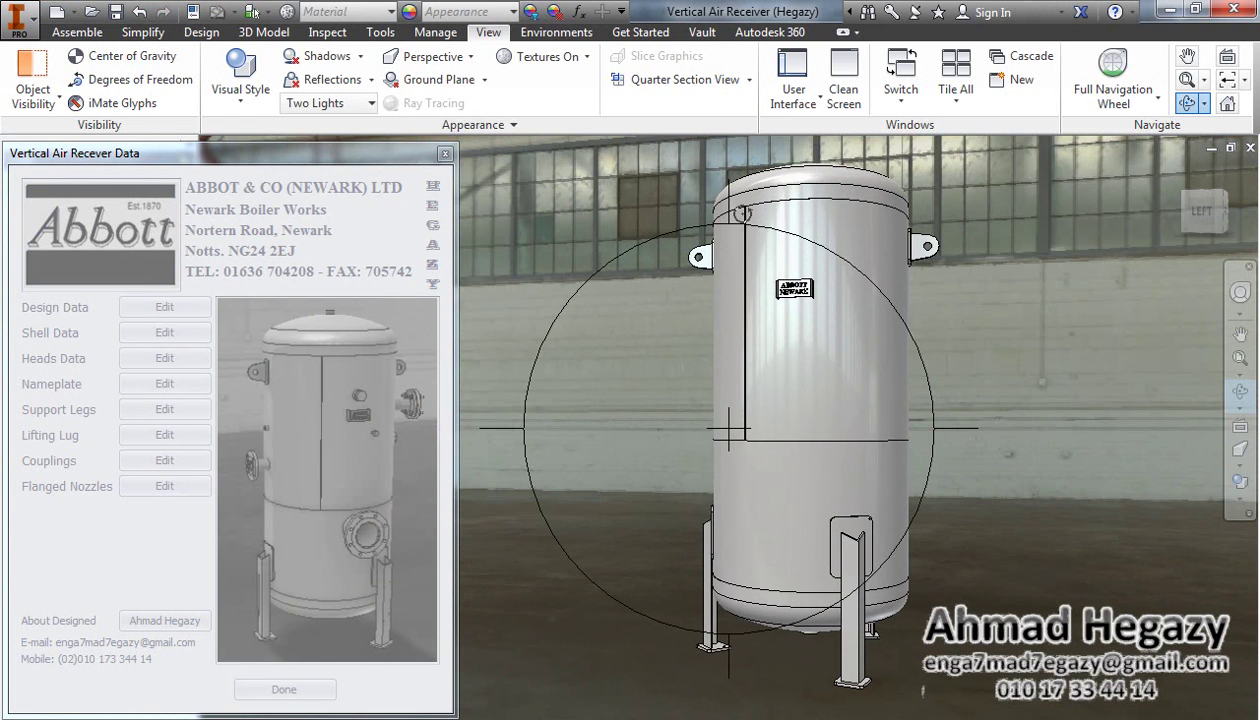
left_click_drag(725, 205, 790, 280)
right_click(790, 282)
left_click(862, 296)
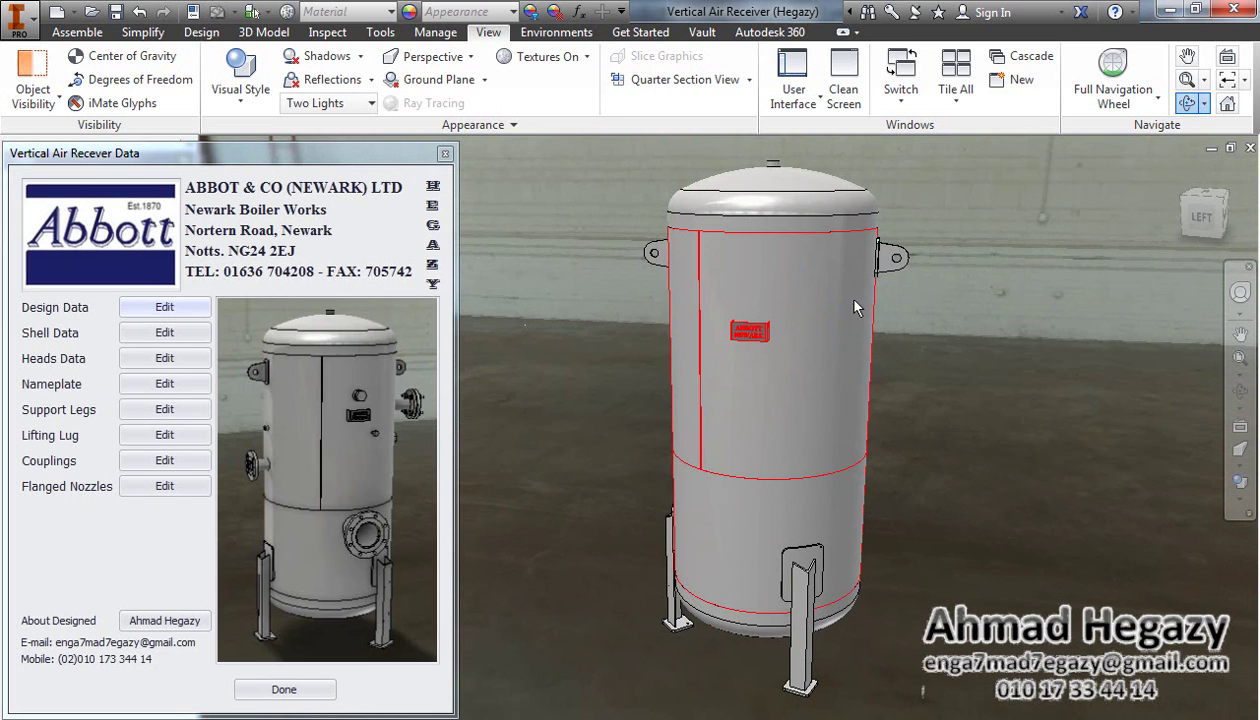
Step: Review the vessel's design data, including its operating, design and hydrotest pressures, and close the form
left_click(190, 310)
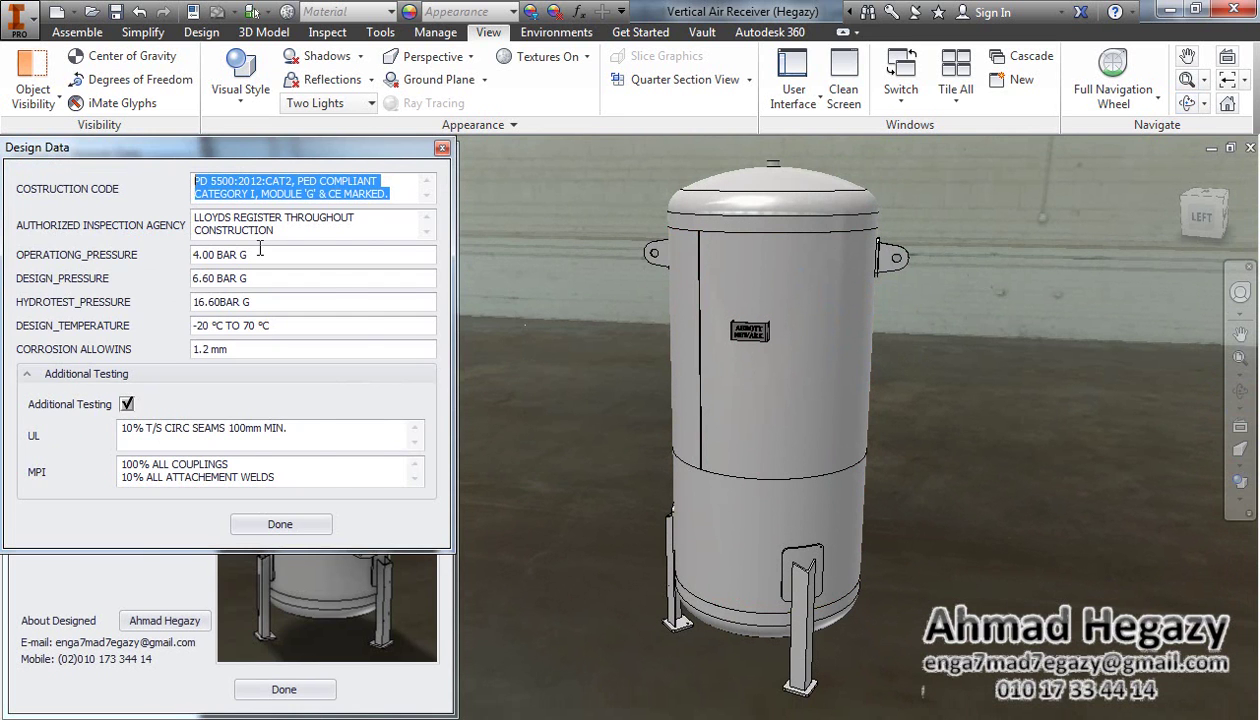
left_click_drag(259, 152, 433, 166)
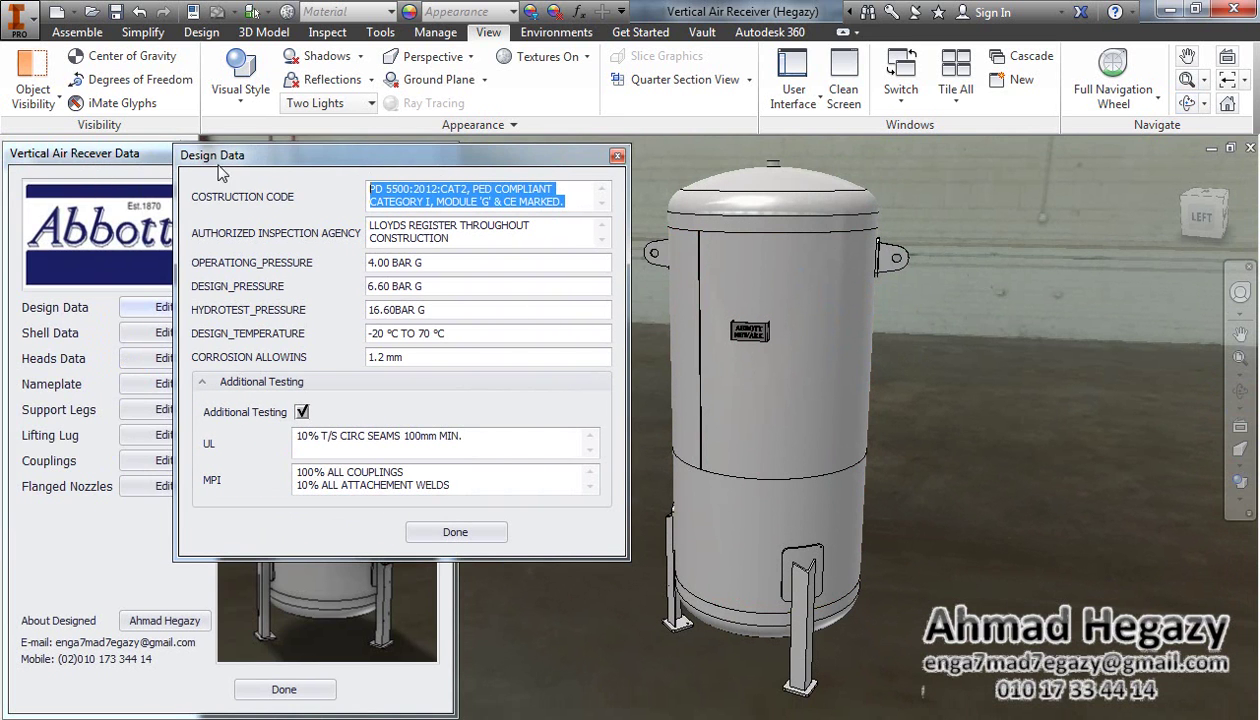
left_click(245, 210)
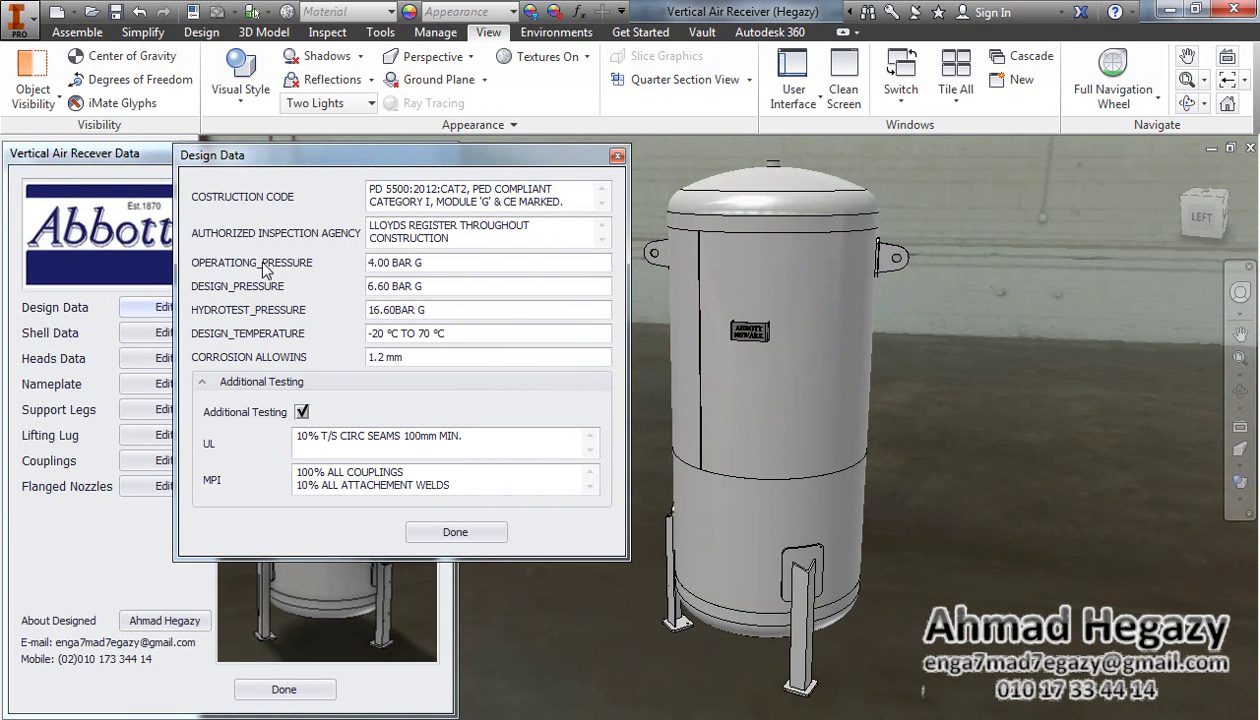
left_click(440, 262)
left_click(453, 288)
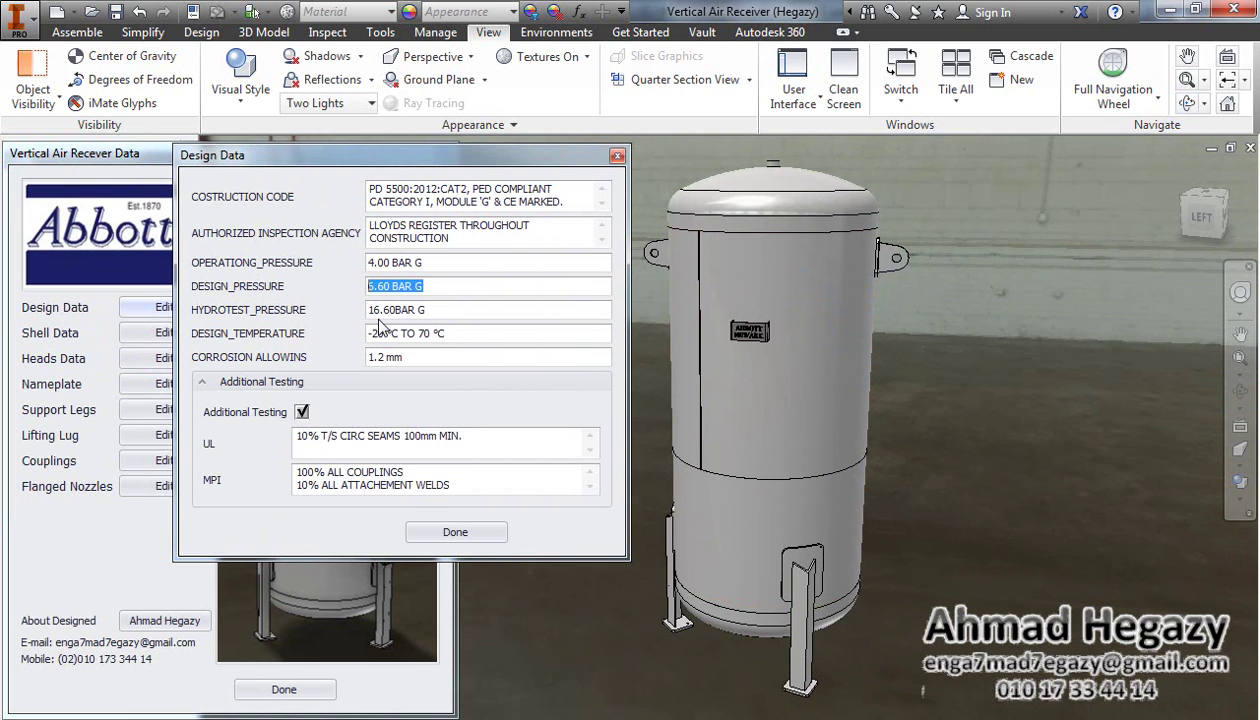
left_click(446, 311)
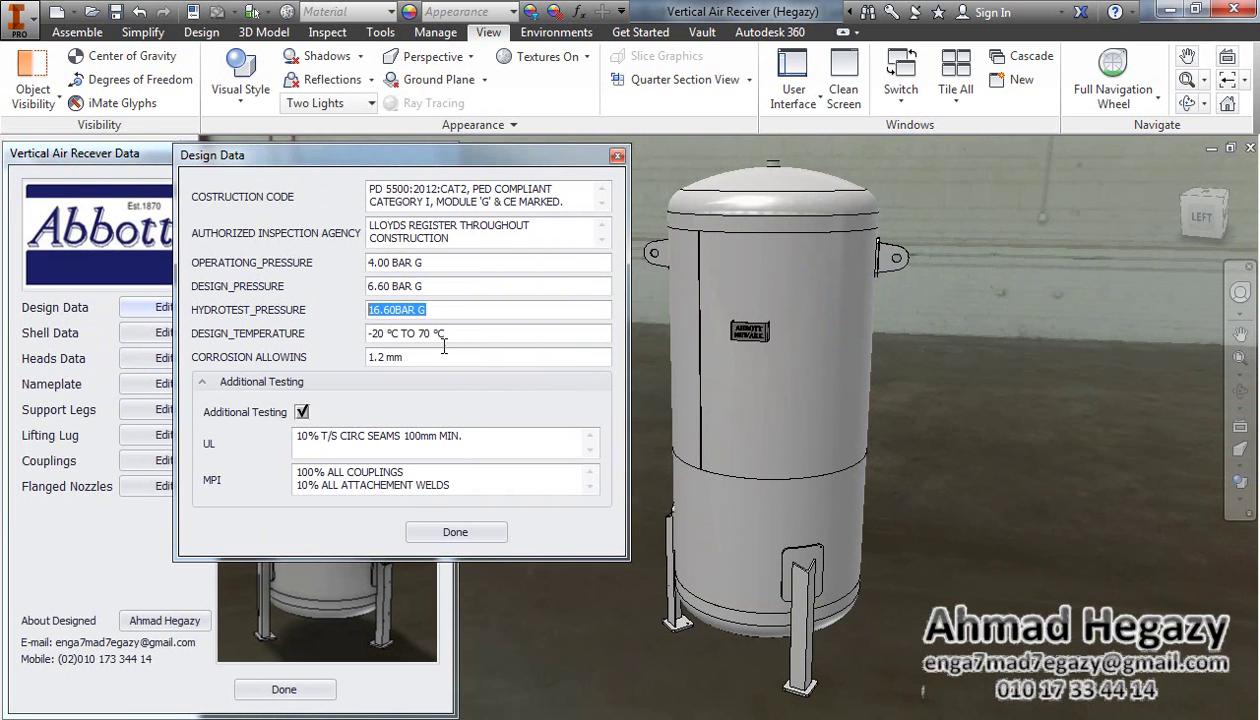
left_click(420, 535)
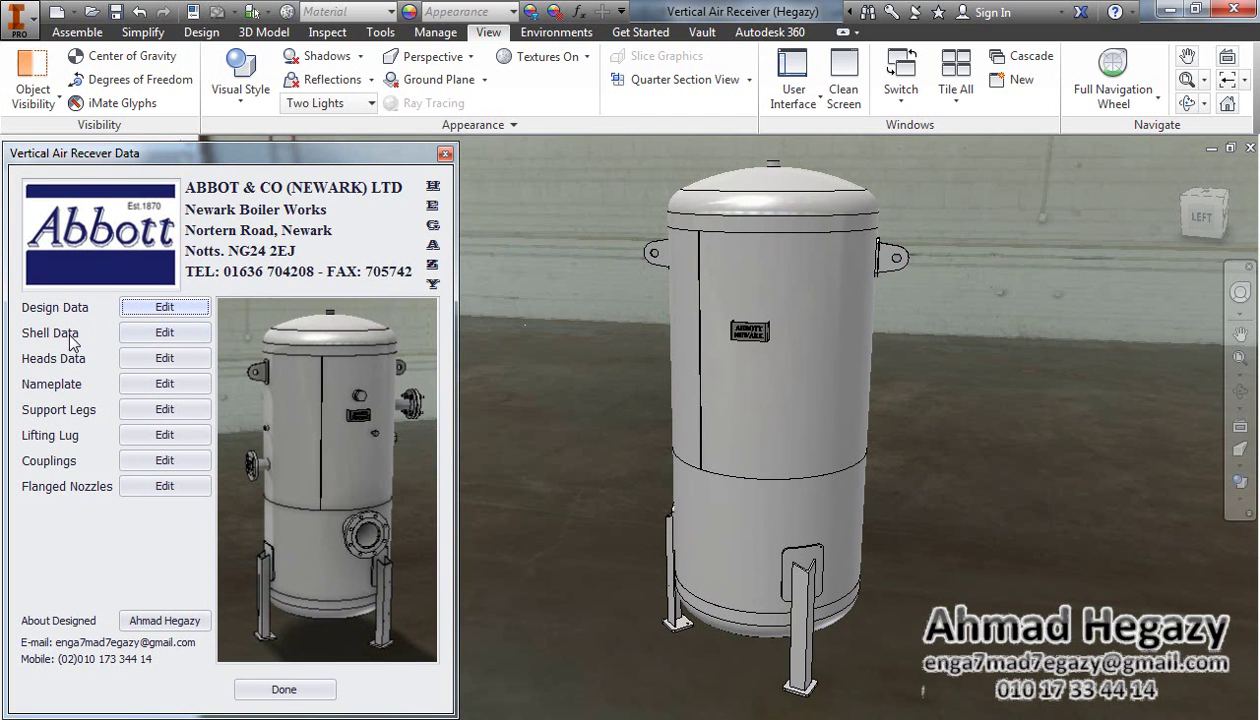
Step: Change the shell type to Seamless Pipe with nominal pipe size 24 and schedule 40
left_click(148, 333)
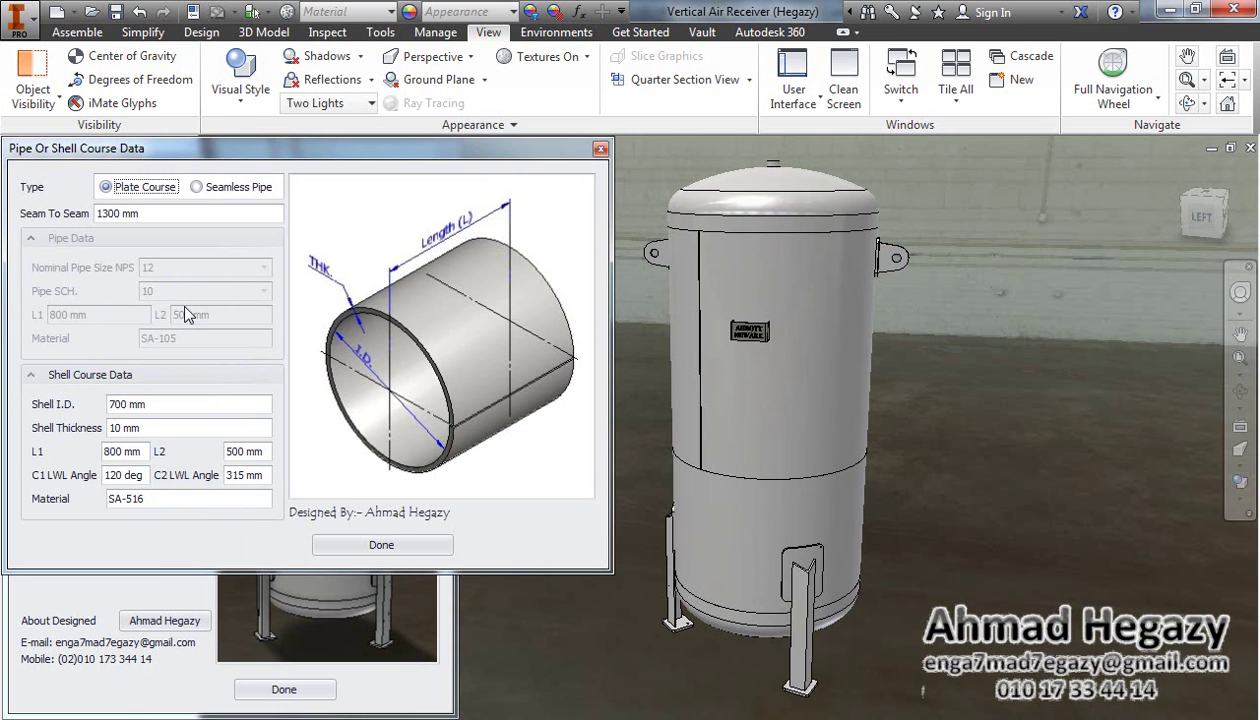
left_click_drag(362, 152, 403, 147)
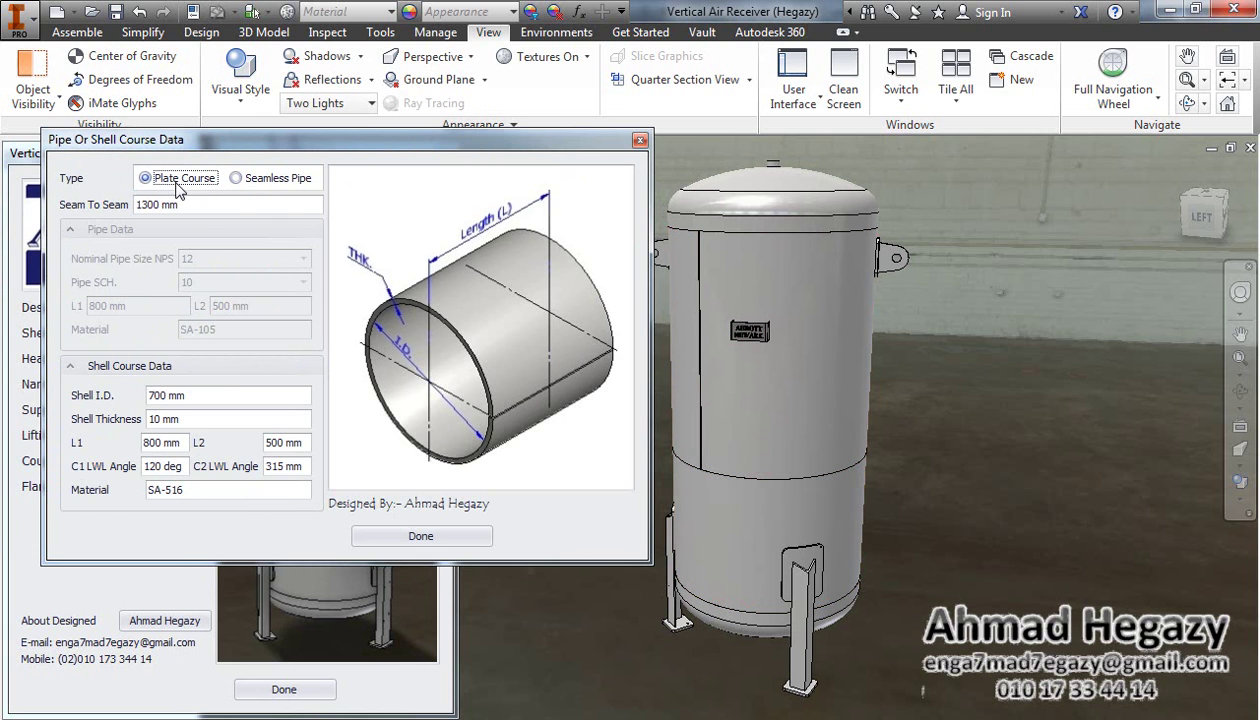
left_click(236, 178)
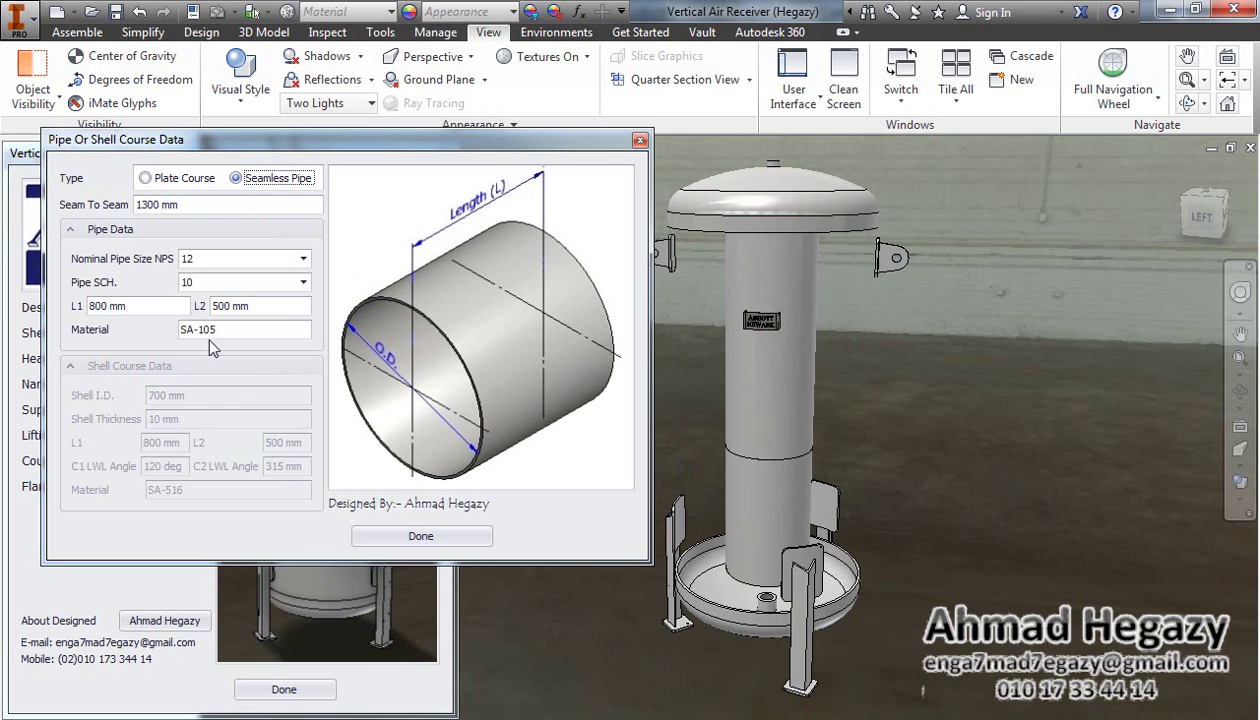
left_click(303, 258)
scroll(306, 310, "down", 2)
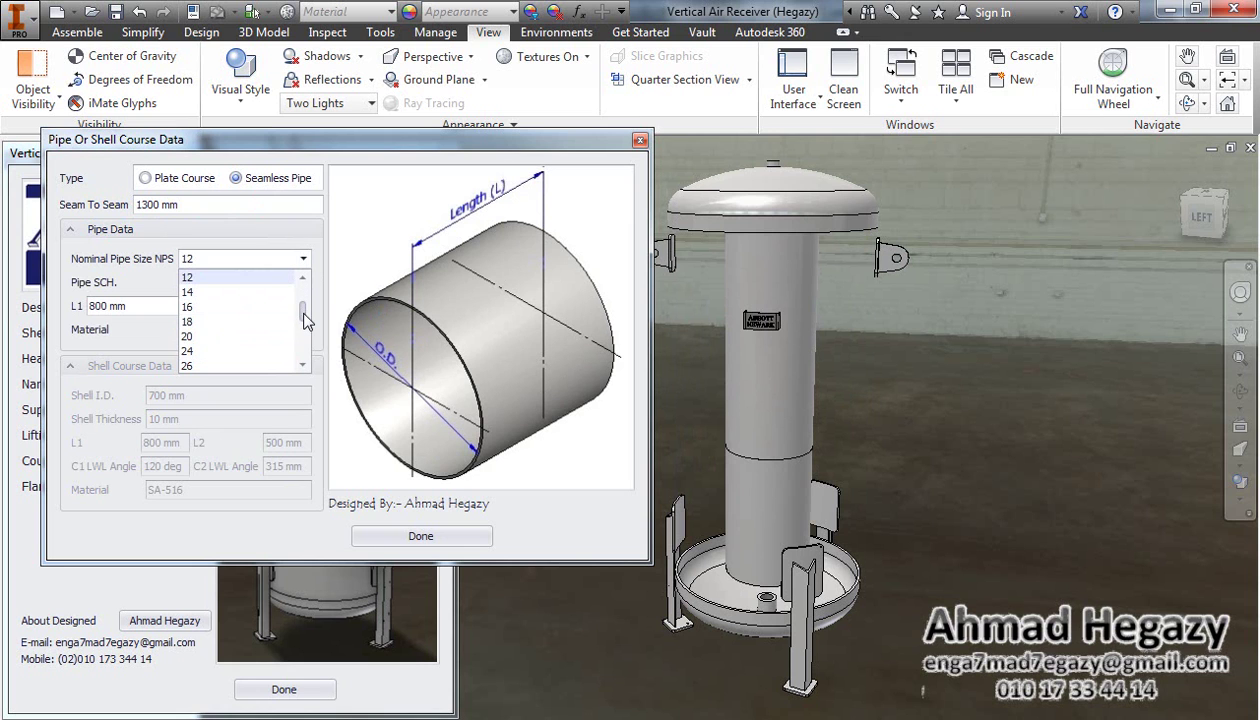
left_click(205, 351)
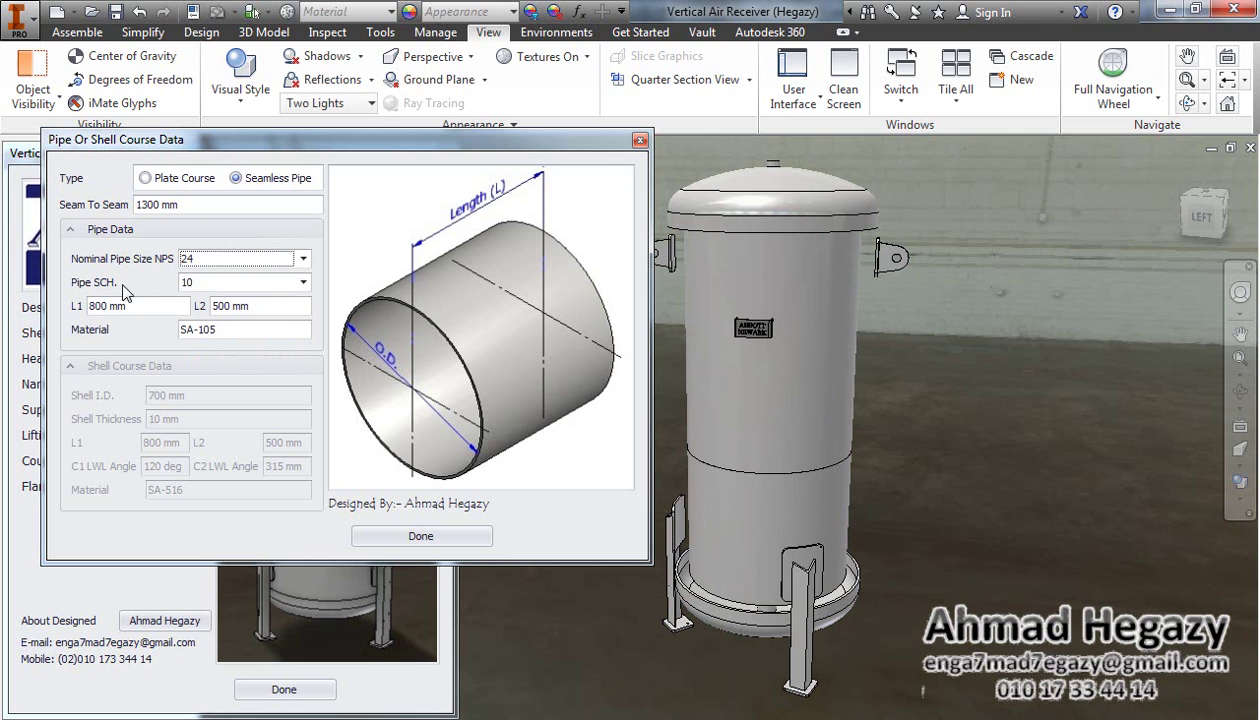
left_click(303, 283)
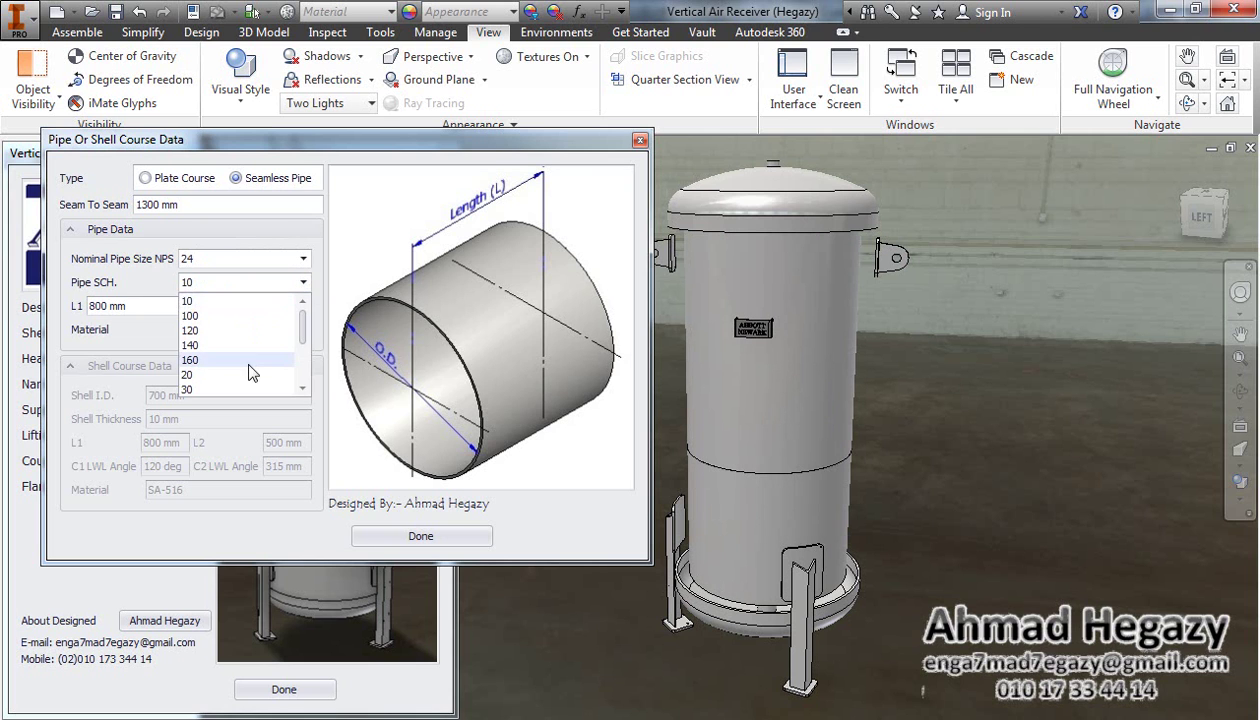
scroll(250, 366, "down", 3)
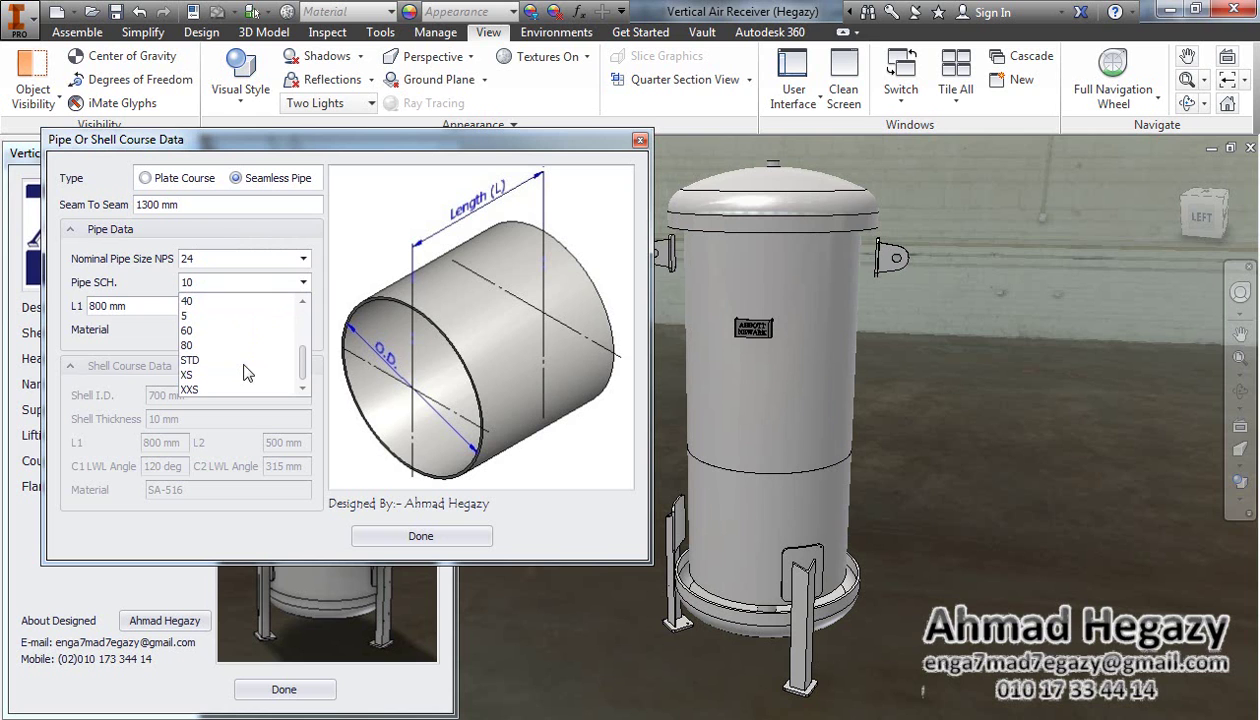
left_click(206, 300)
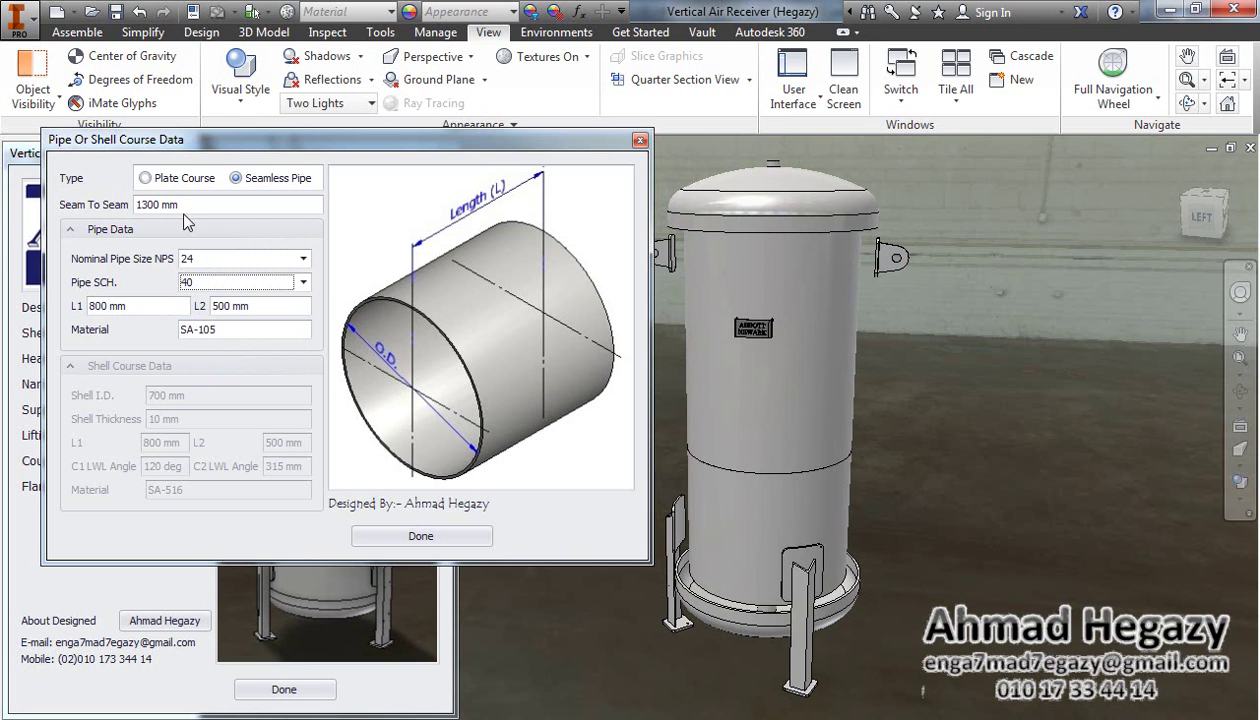
Step: Set the shell's seam-to-seam length to 1500 mm
left_click_drag(186, 205, 100, 207)
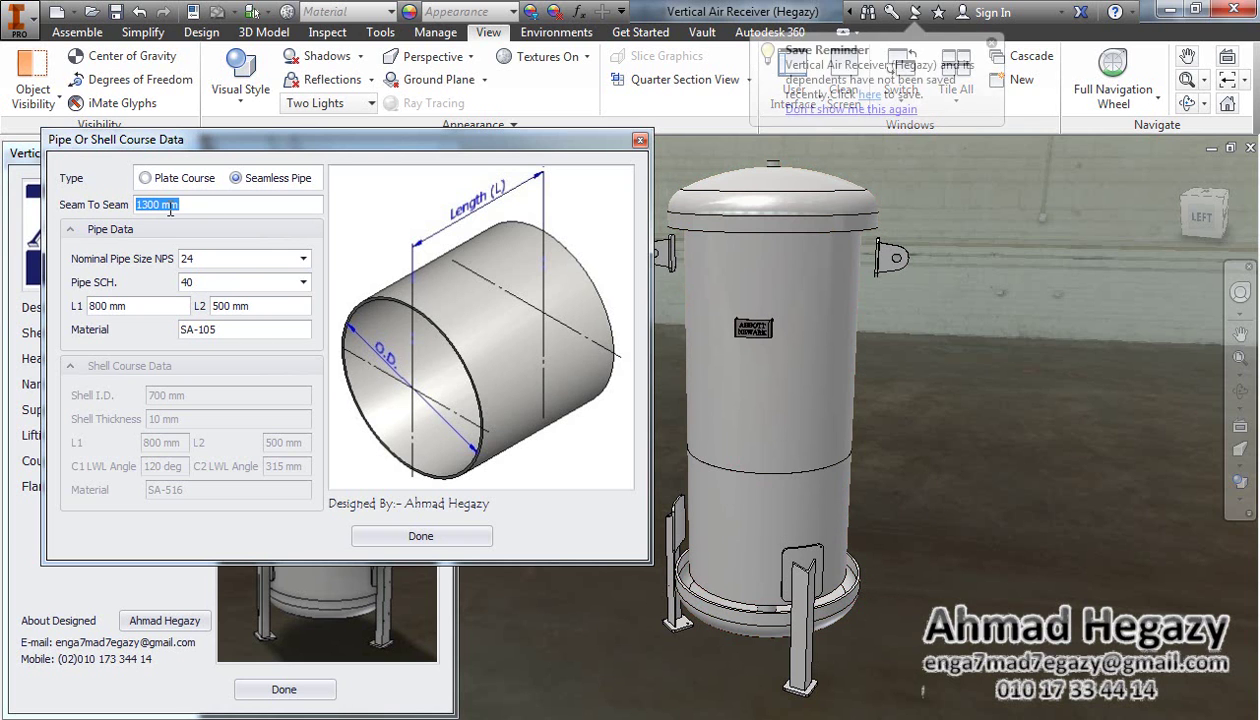
left_click_drag(142, 205, 149, 206)
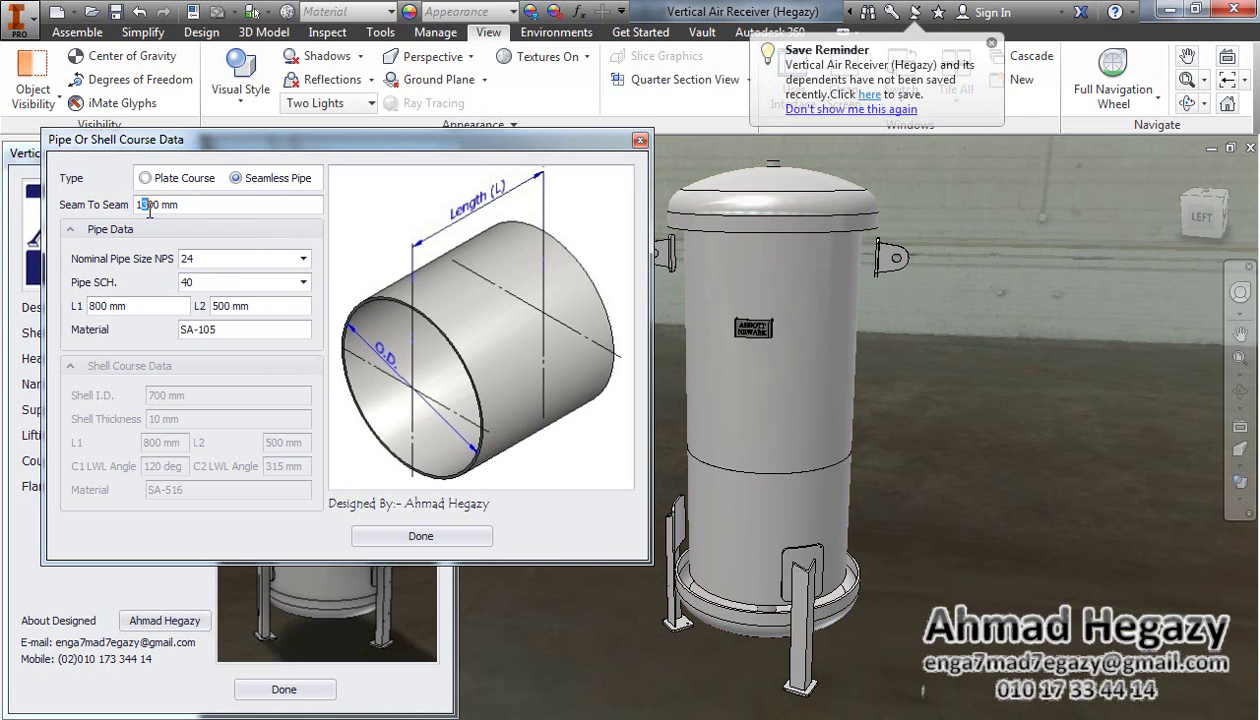
left_click(156, 300)
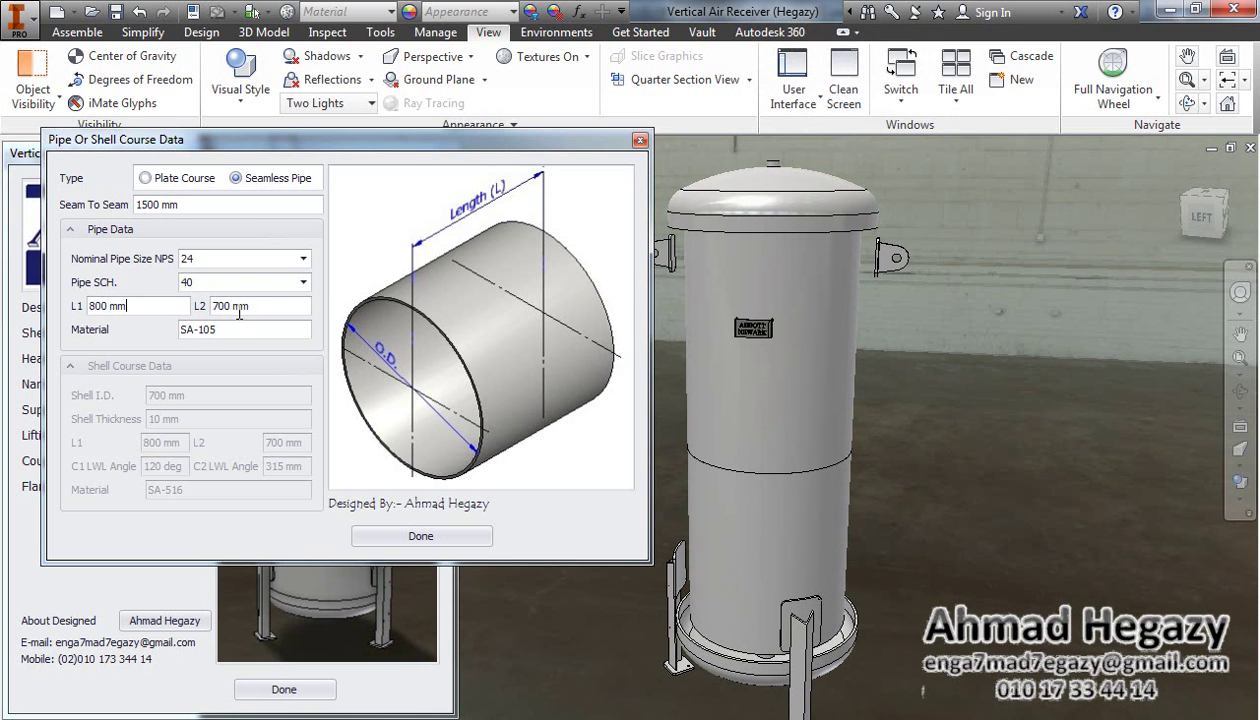
Step: Set the pipe's first course length L1 to 150 mm
double_click(131, 314)
type("150")
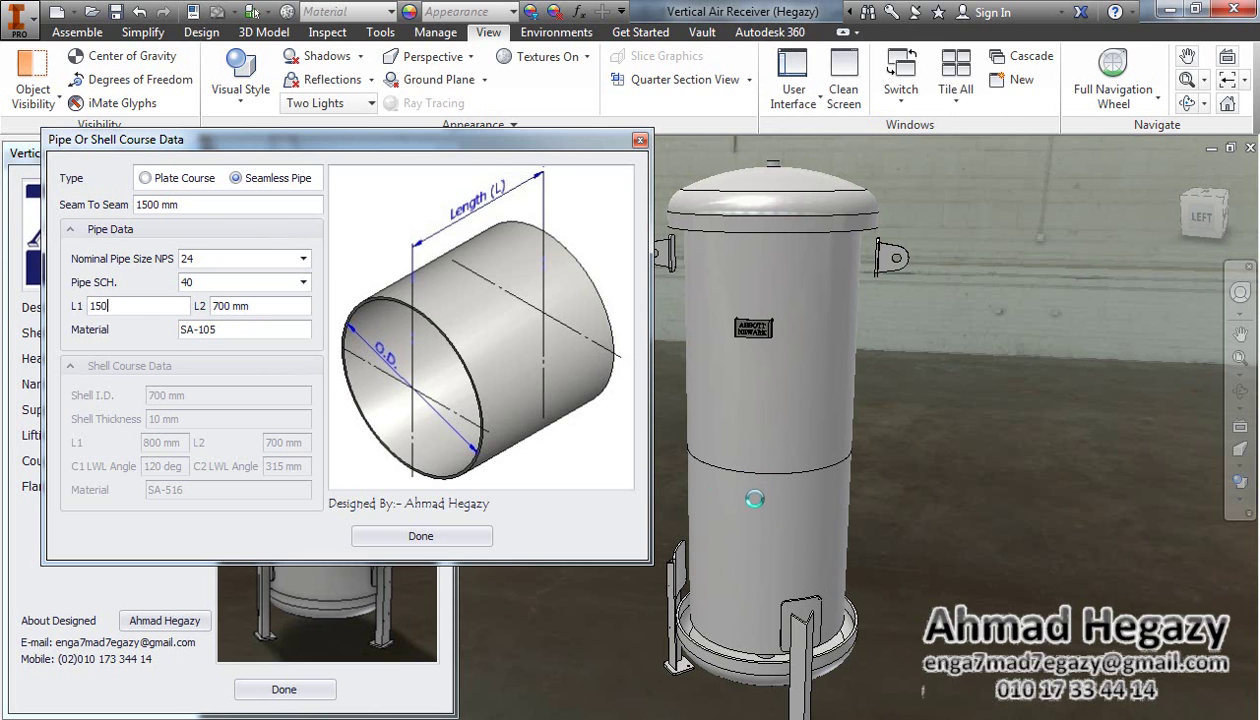
key("Return")
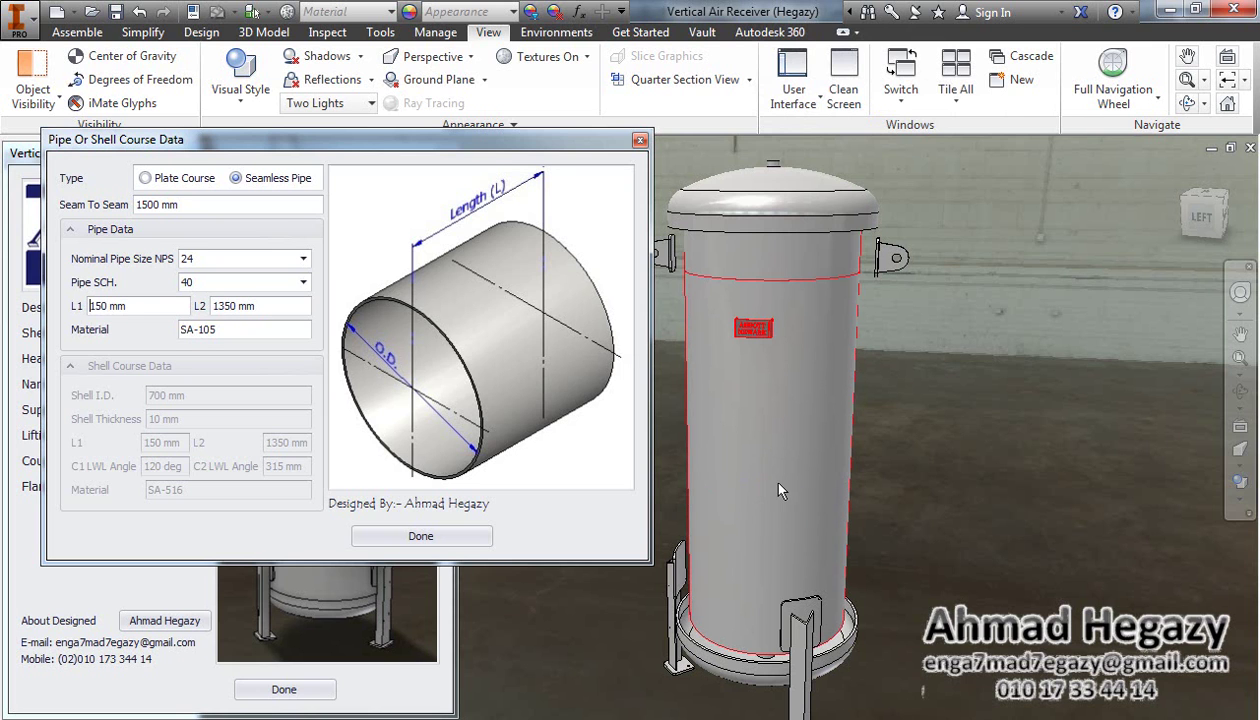
Step: Set the pipe's first course length L1 to 1500 mm, so one course spans the full shell
left_click_drag(148, 306, 86, 308)
type("1500")
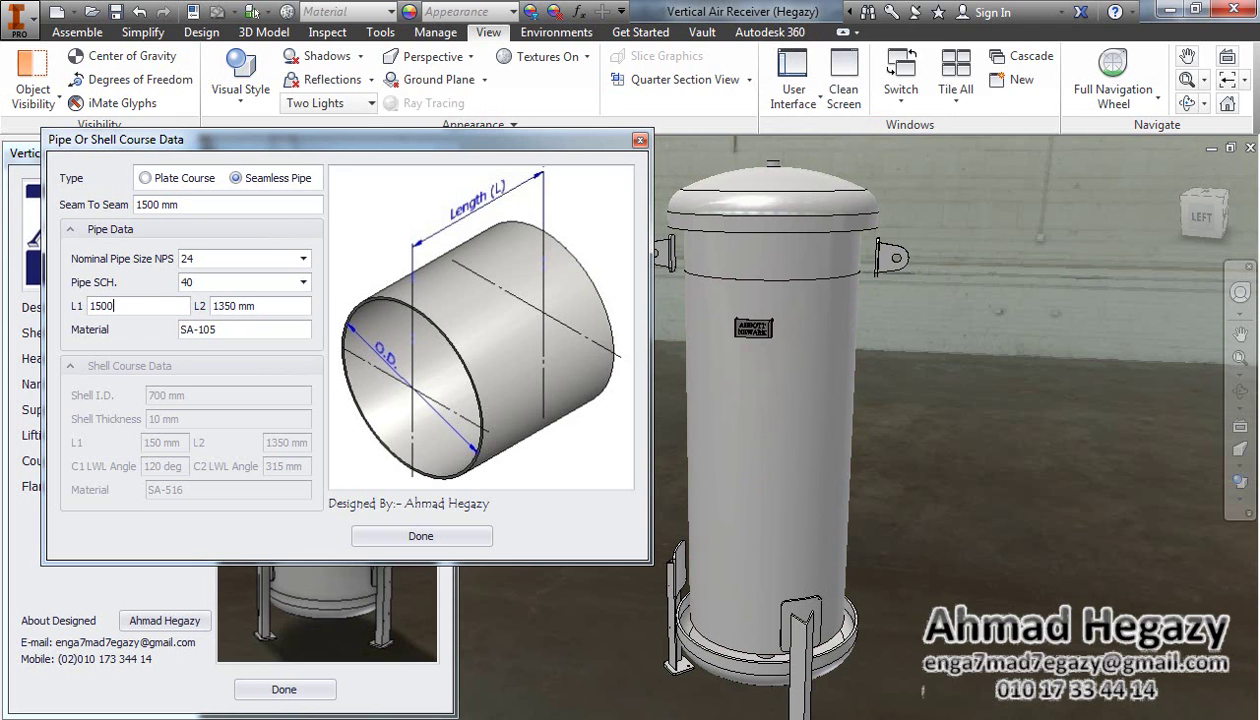
key("Return")
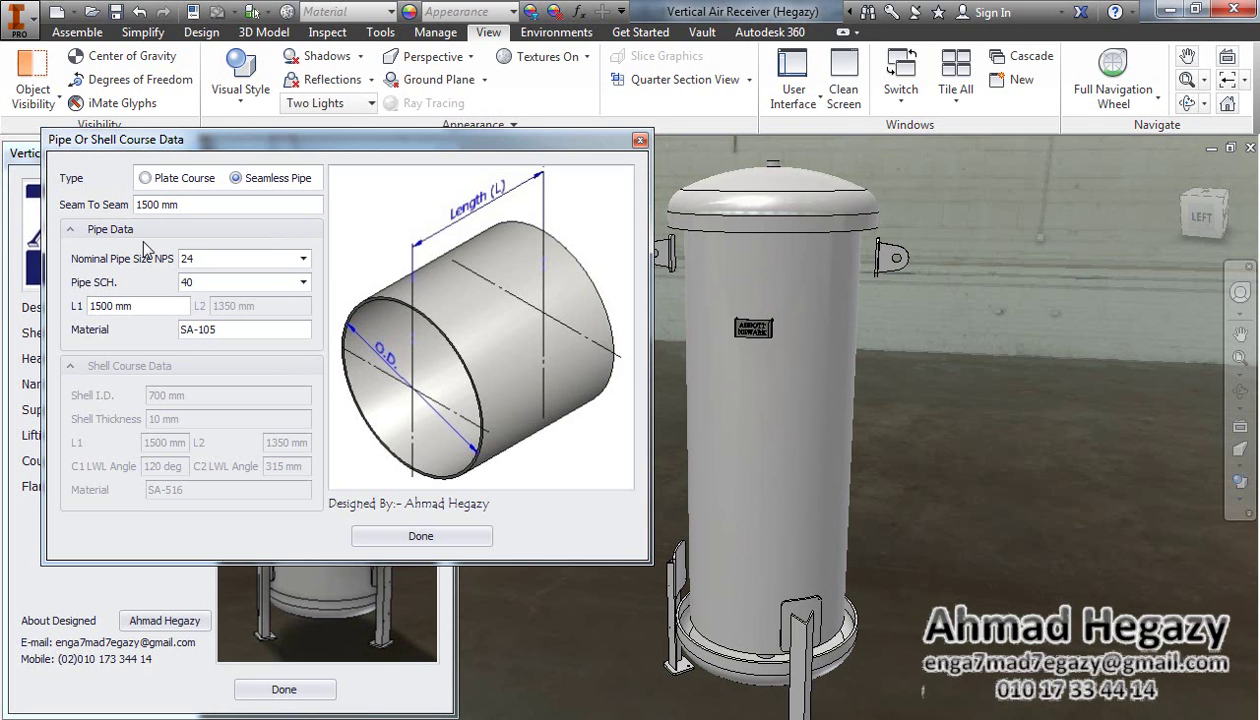
Step: Change the shell type to Plate Course with an inside diameter of 600 mm and a thickness of 8 mm
left_click(147, 178)
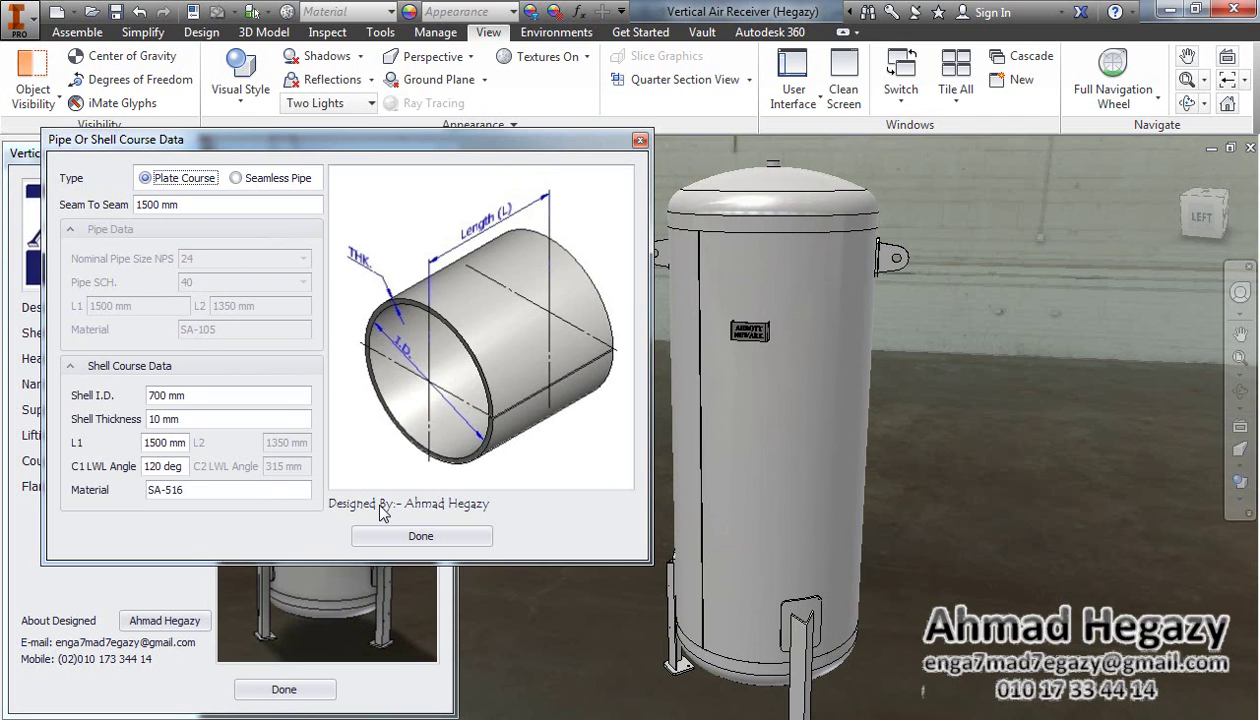
left_click(206, 398)
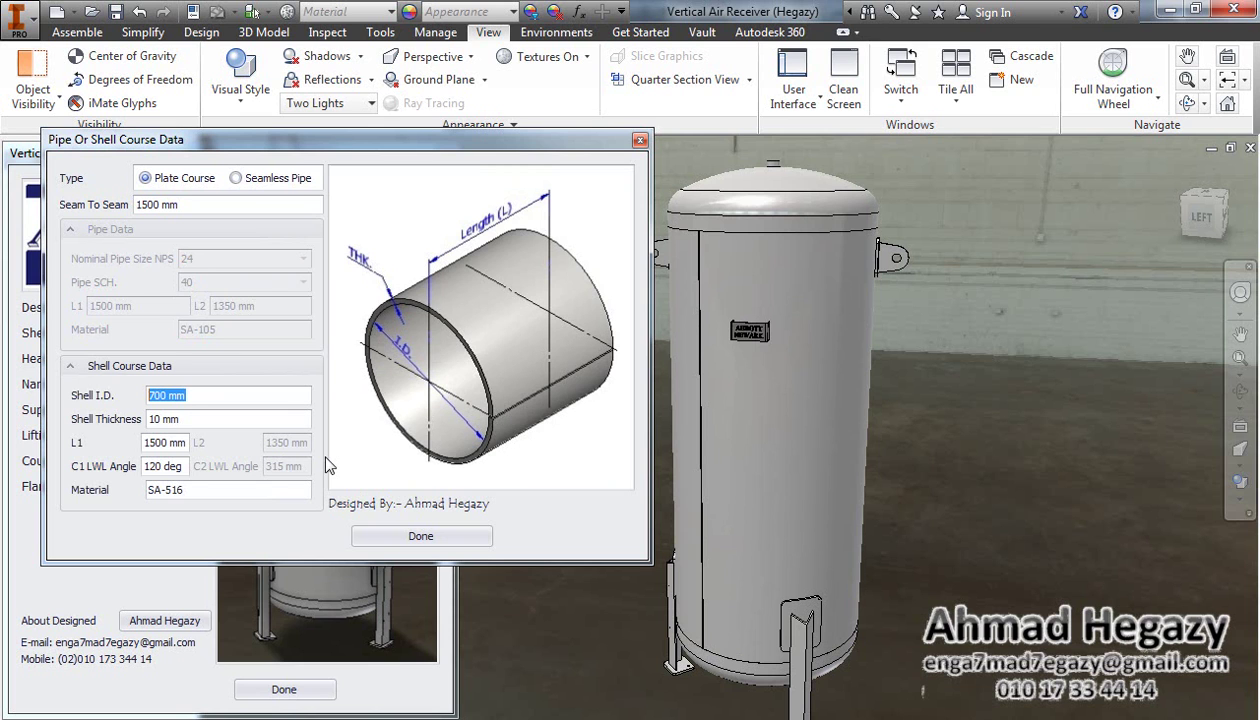
type("600")
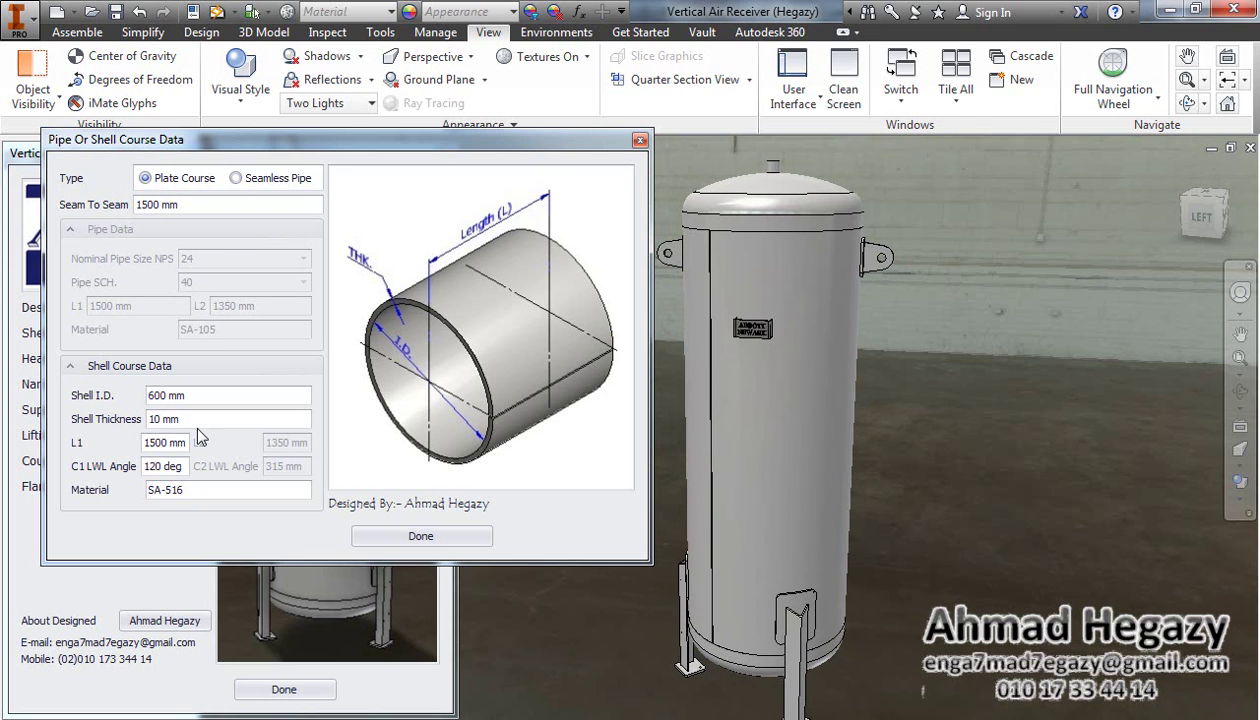
key("Tab")
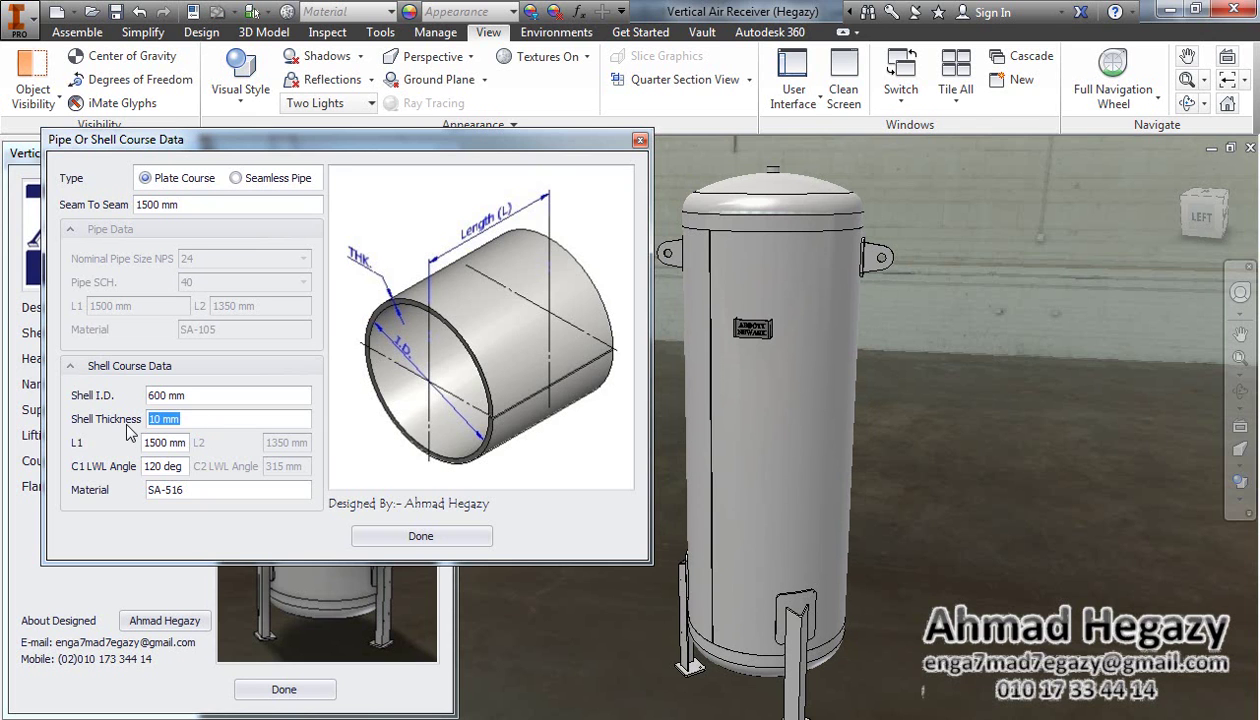
type("8")
key("Return")
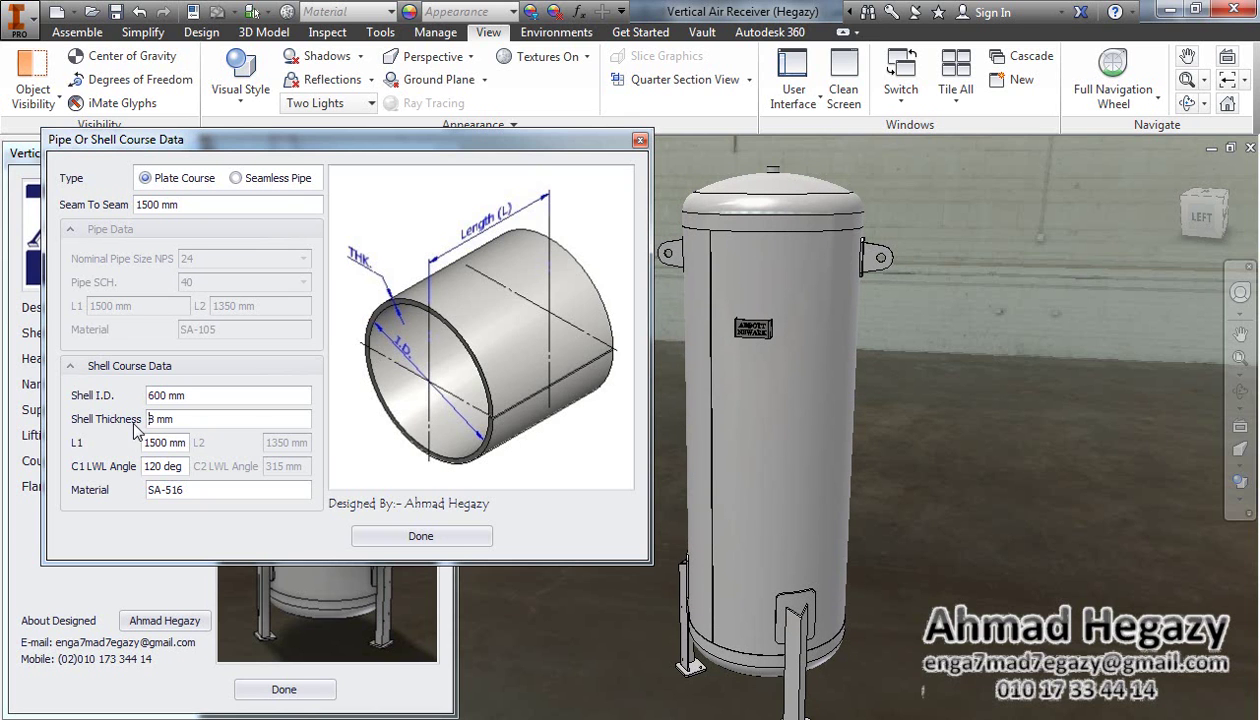
Step: Set the plate shell's first course length L1 to 900 mm and finish editing the shell data
left_click_drag(146, 442, 197, 450)
type("900")
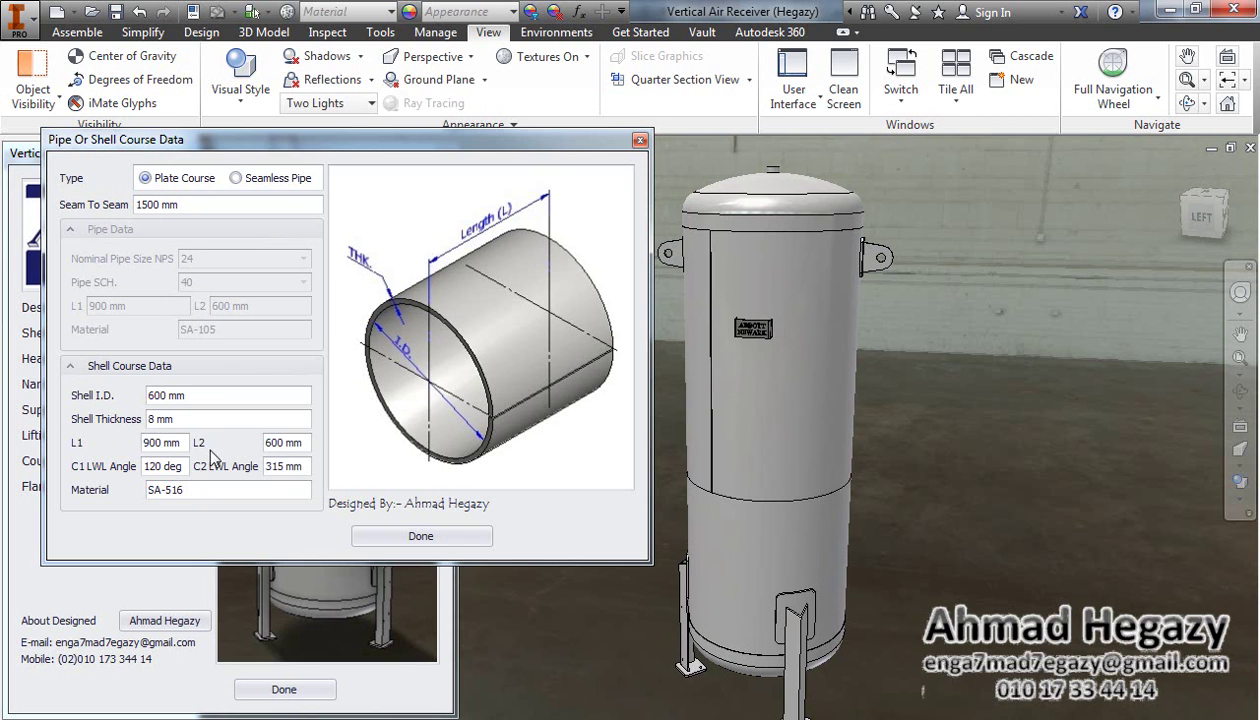
left_click(425, 536)
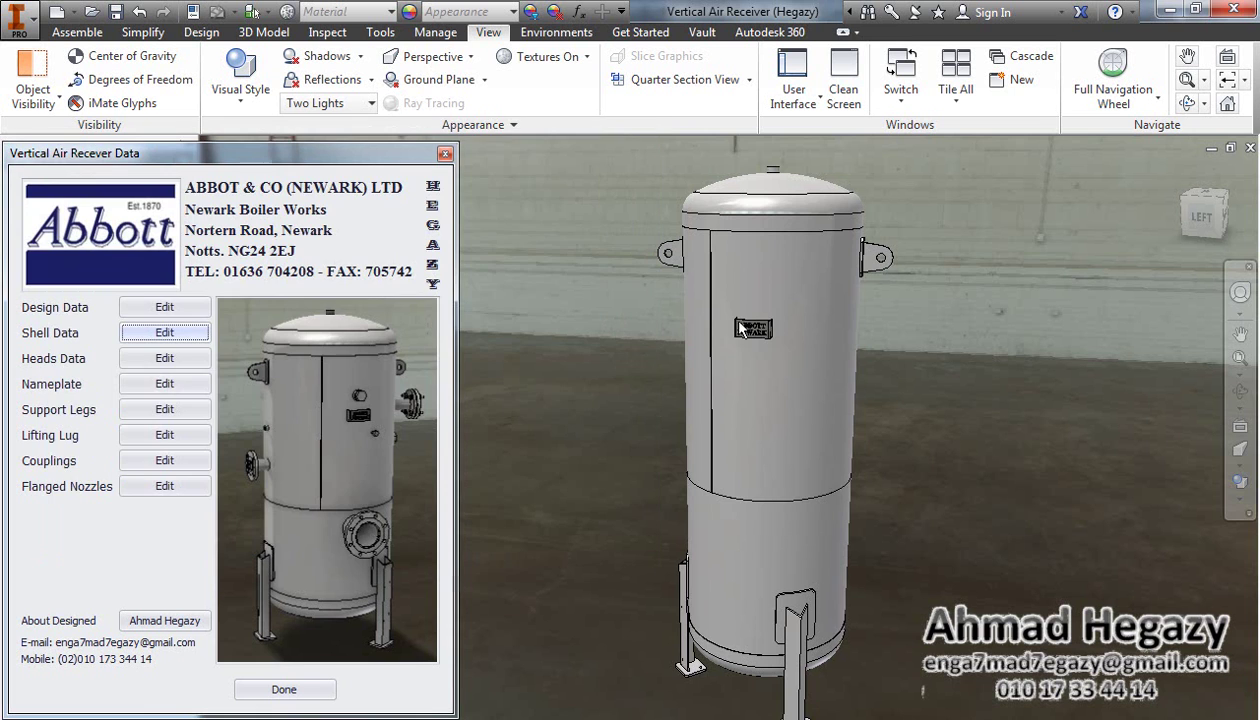
Step: Open the heads data, change the head type to Lapped Dished Head and inspect the upper head's lap joint
left_click(155, 366)
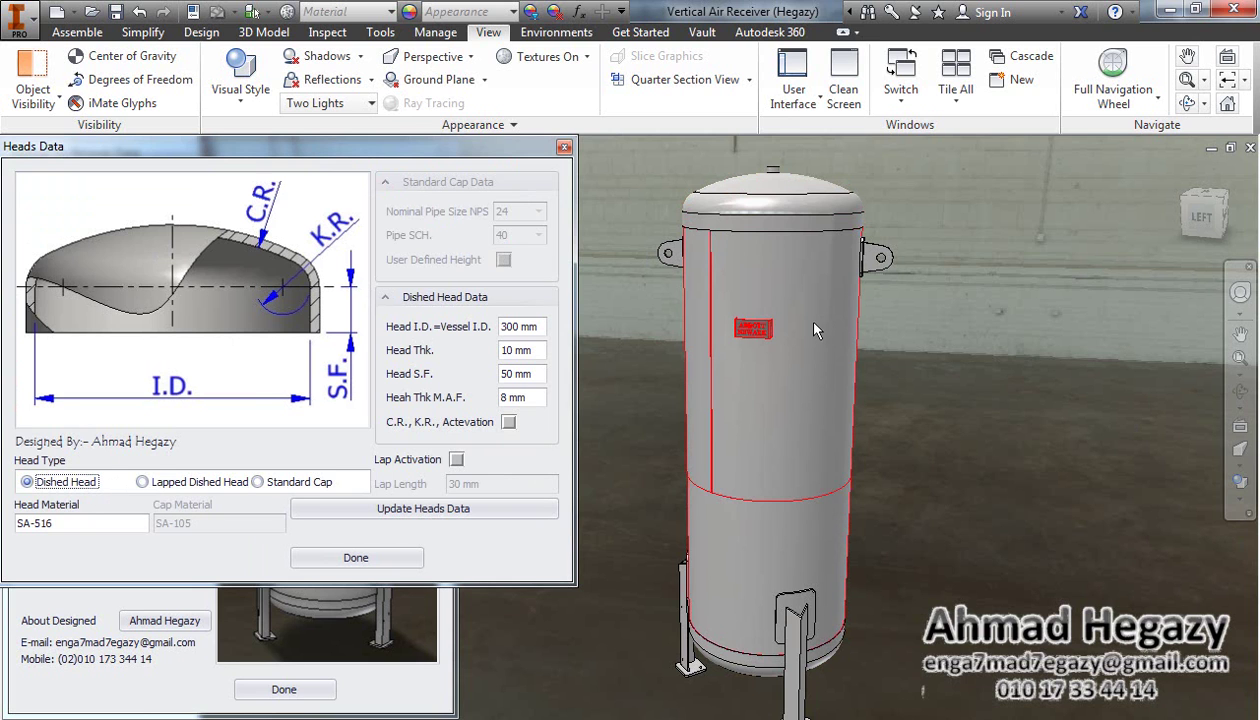
left_click(176, 483)
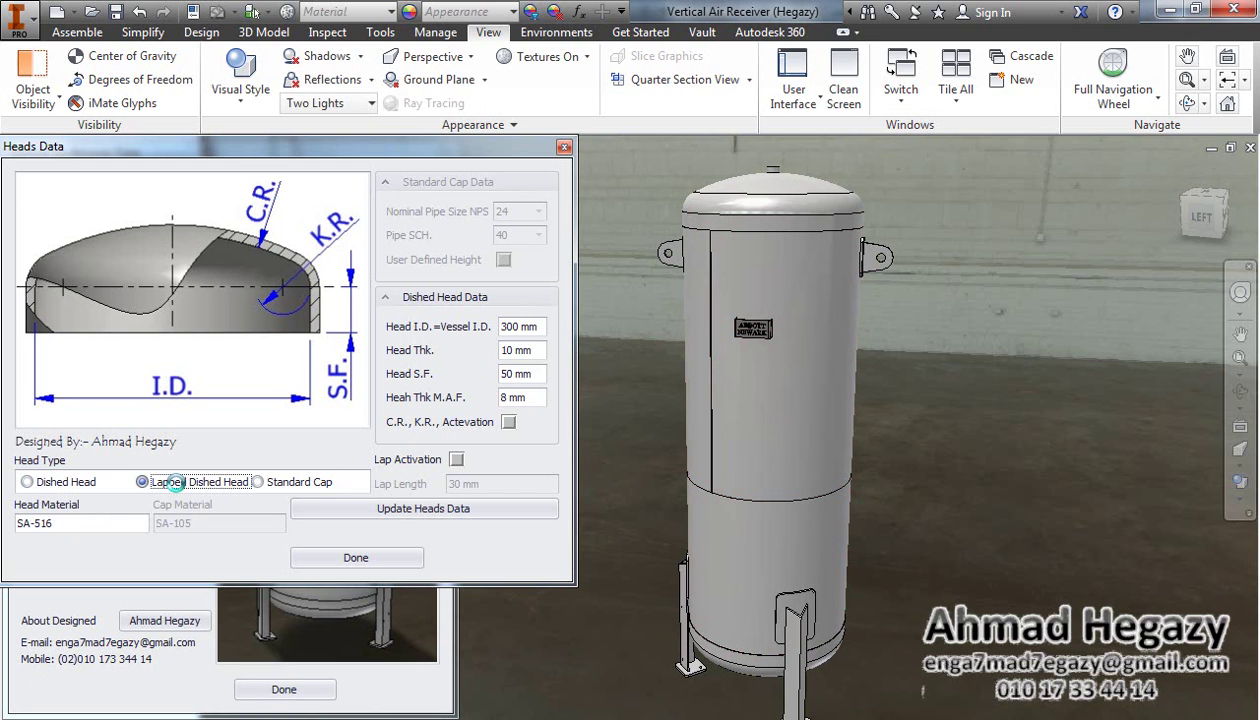
left_click(748, 80)
scroll(1000, 316, "up", 5)
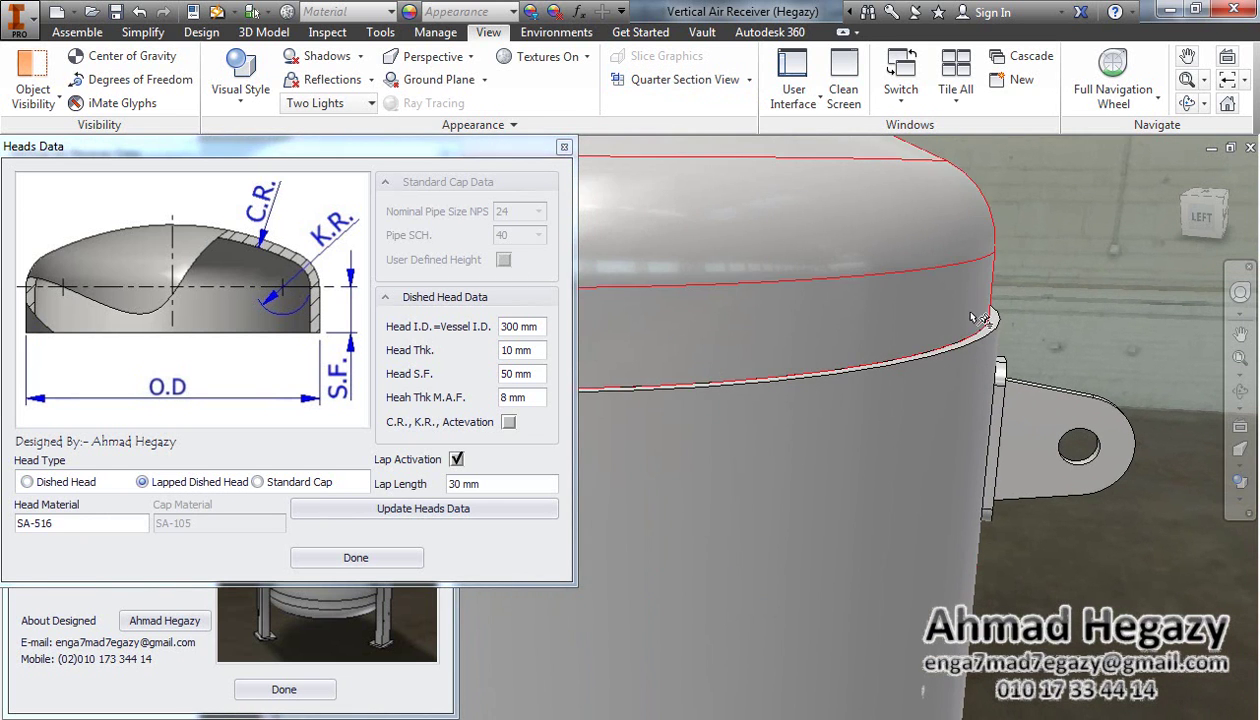
scroll(1002, 290, "down", 3)
scroll(1002, 282, "down", 1)
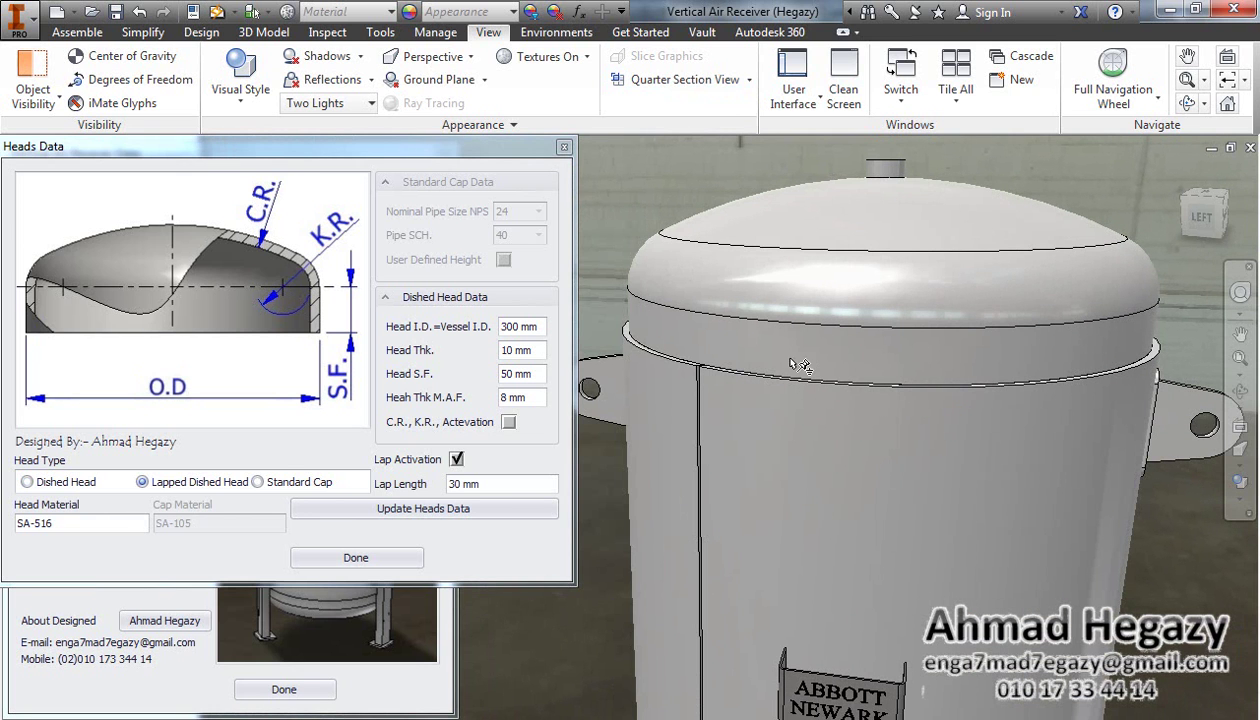
Step: Set the vessel's head type to Dished Head
left_click(44, 478)
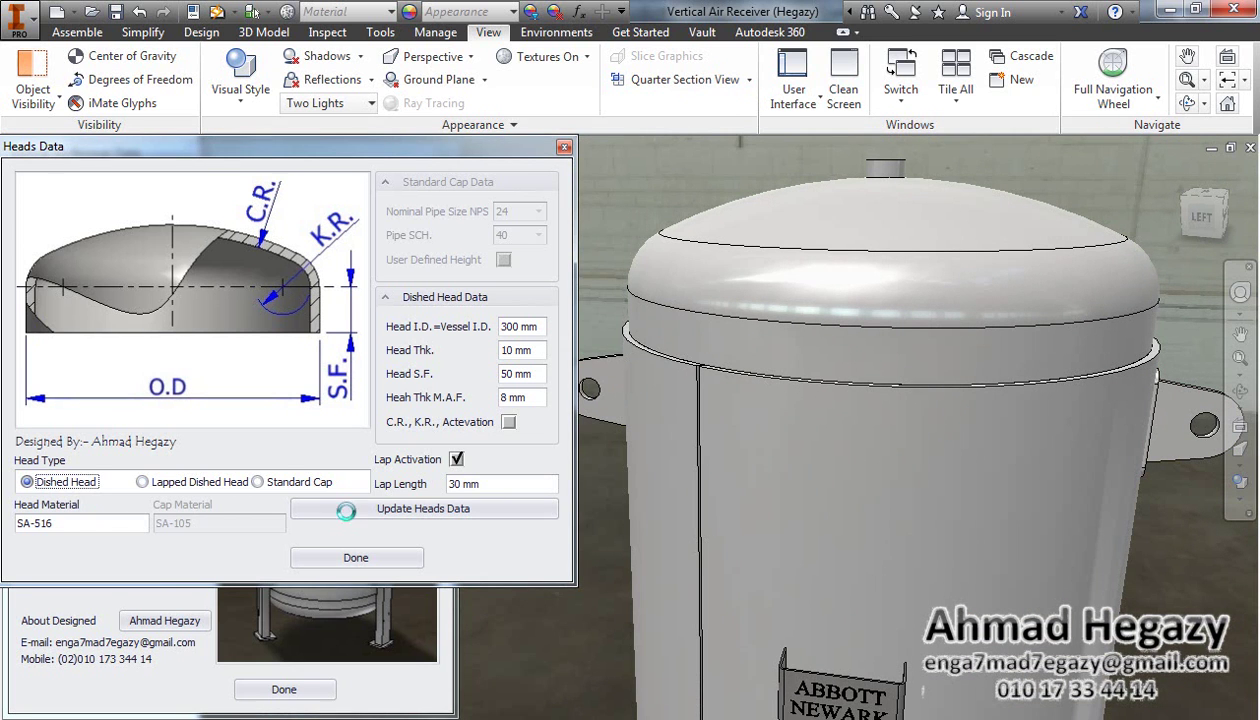
Step: Update the heads data without the lap joint, review the dished head dimensions and finish editing the heads
left_click(428, 512)
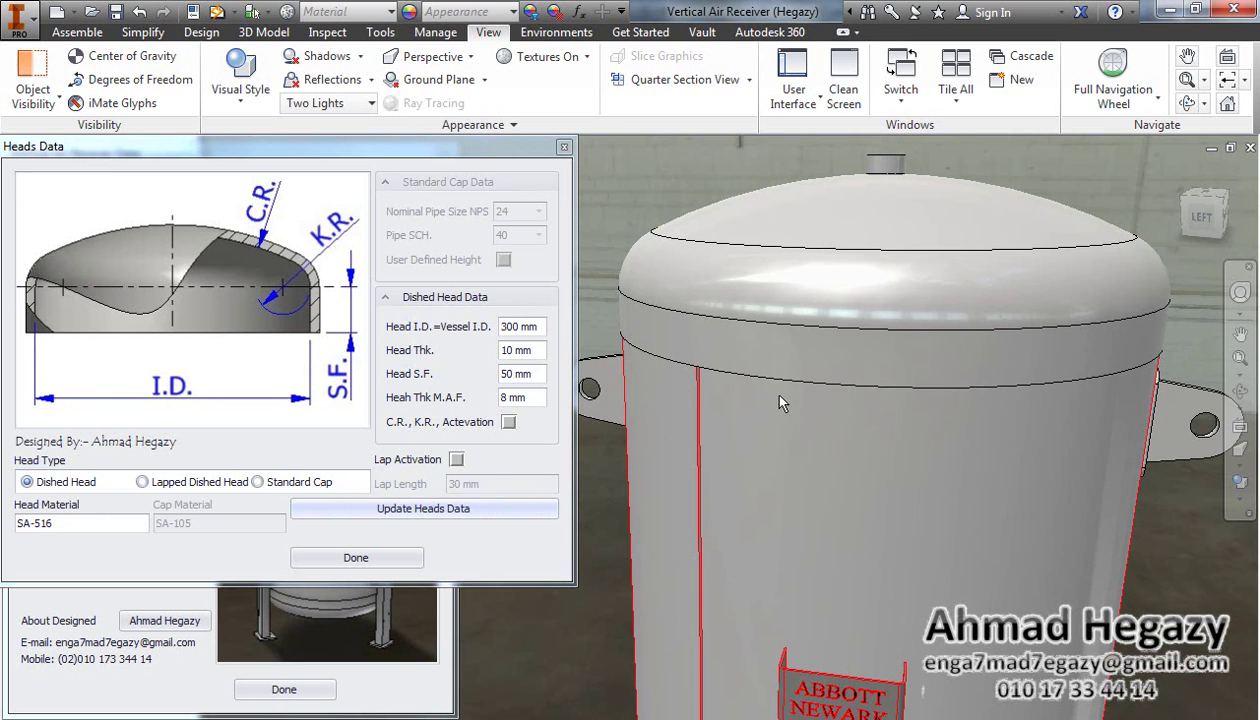
scroll(789, 398, "down", 5)
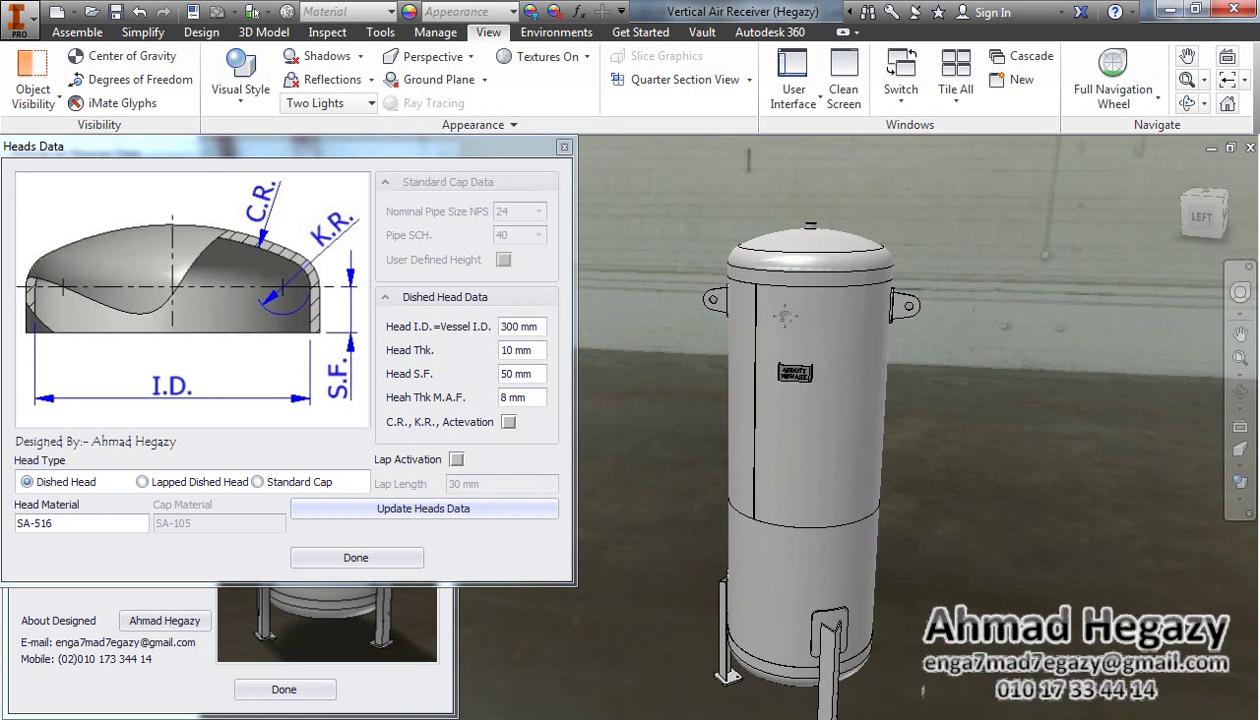
middle_click_drag(785, 316, 785, 378, "shift")
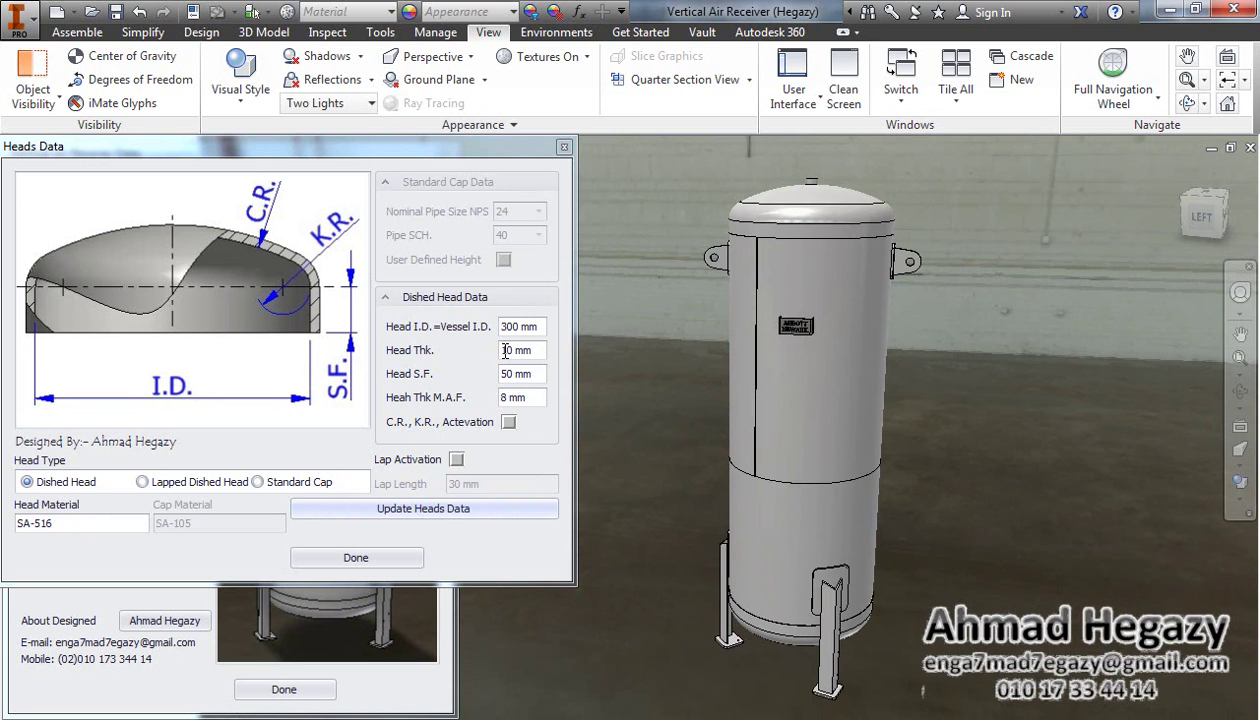
left_click_drag(505, 350, 496, 397)
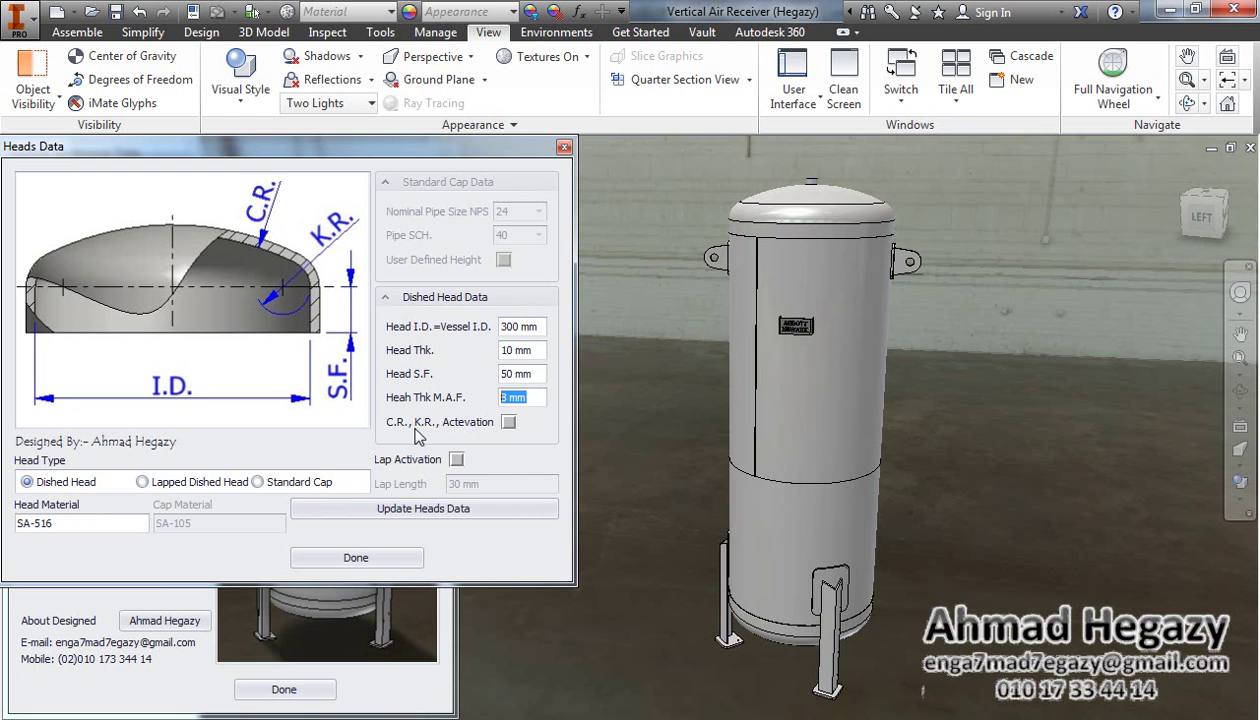
left_click(388, 563)
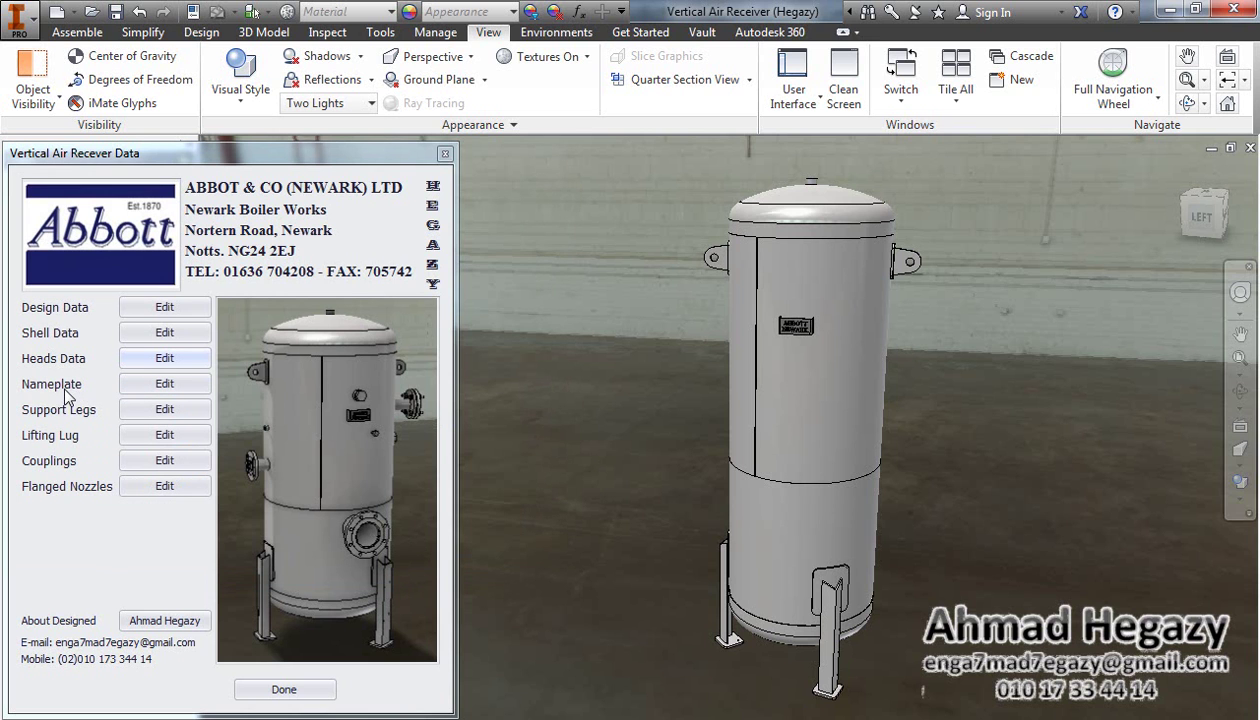
Step: Open the nameplate data, change the nameplate type to Special and activate the client nameplate
left_click(137, 392)
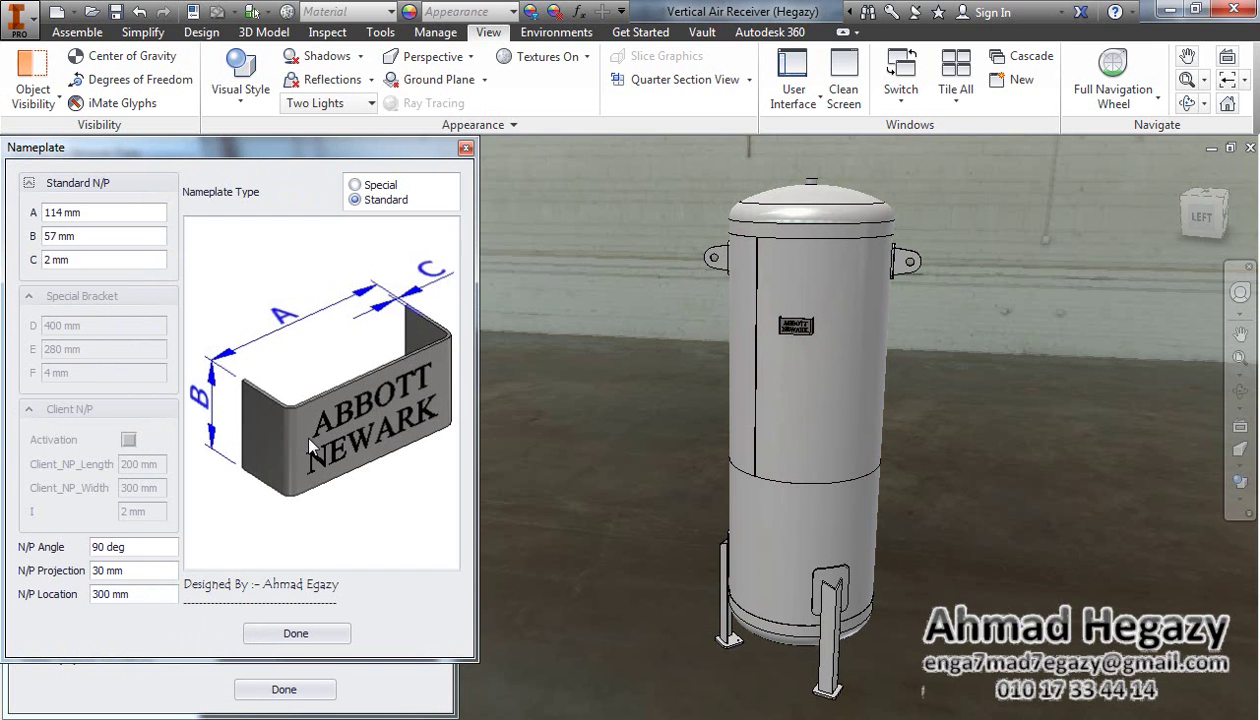
left_click(371, 187)
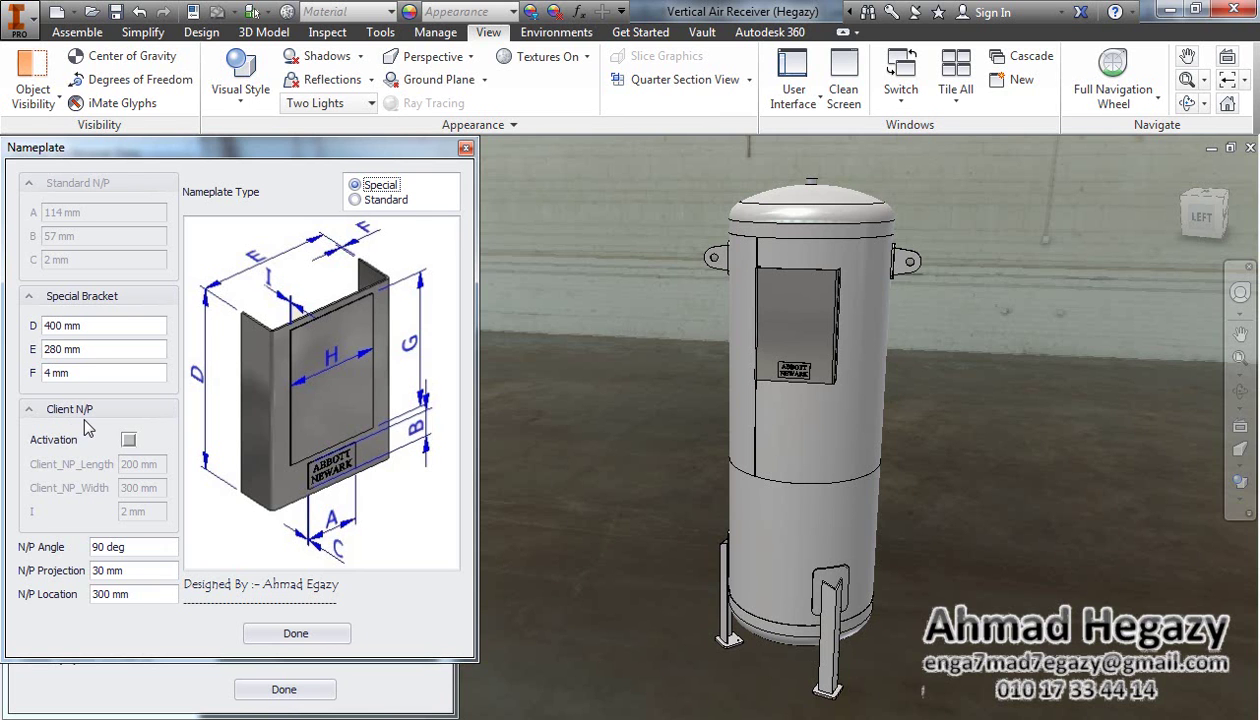
left_click(129, 440)
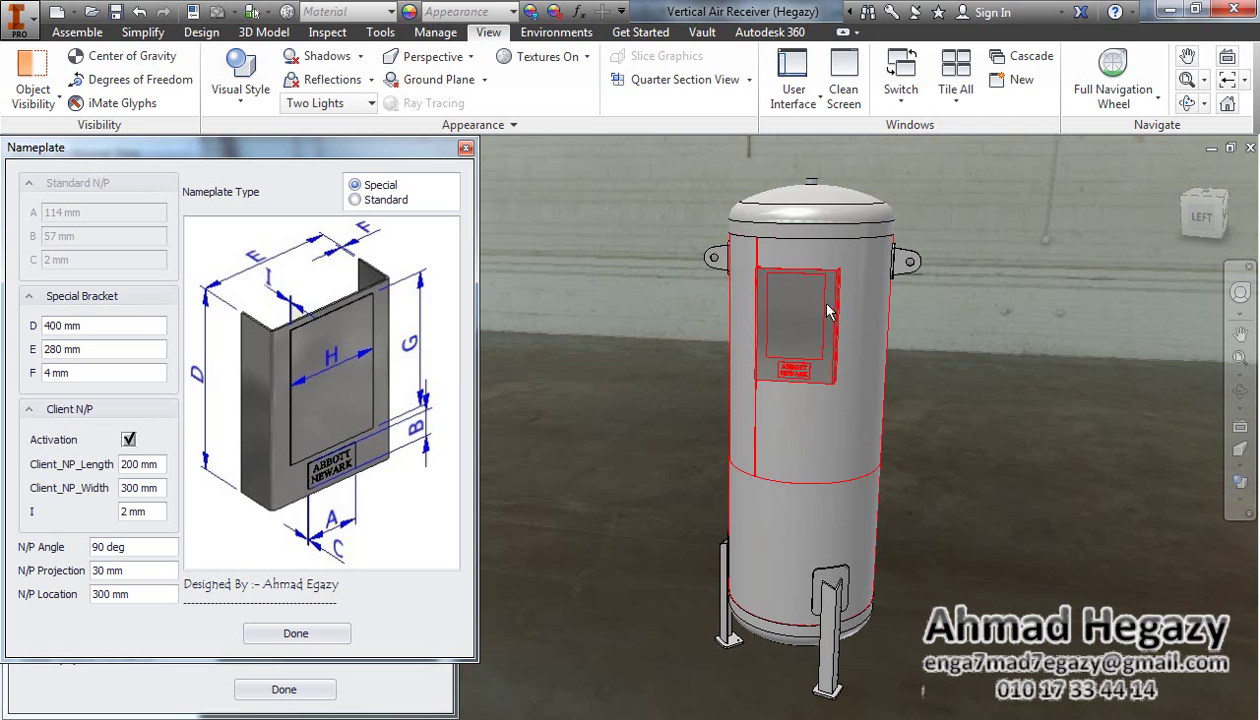
left_click_drag(108, 325, 41, 385)
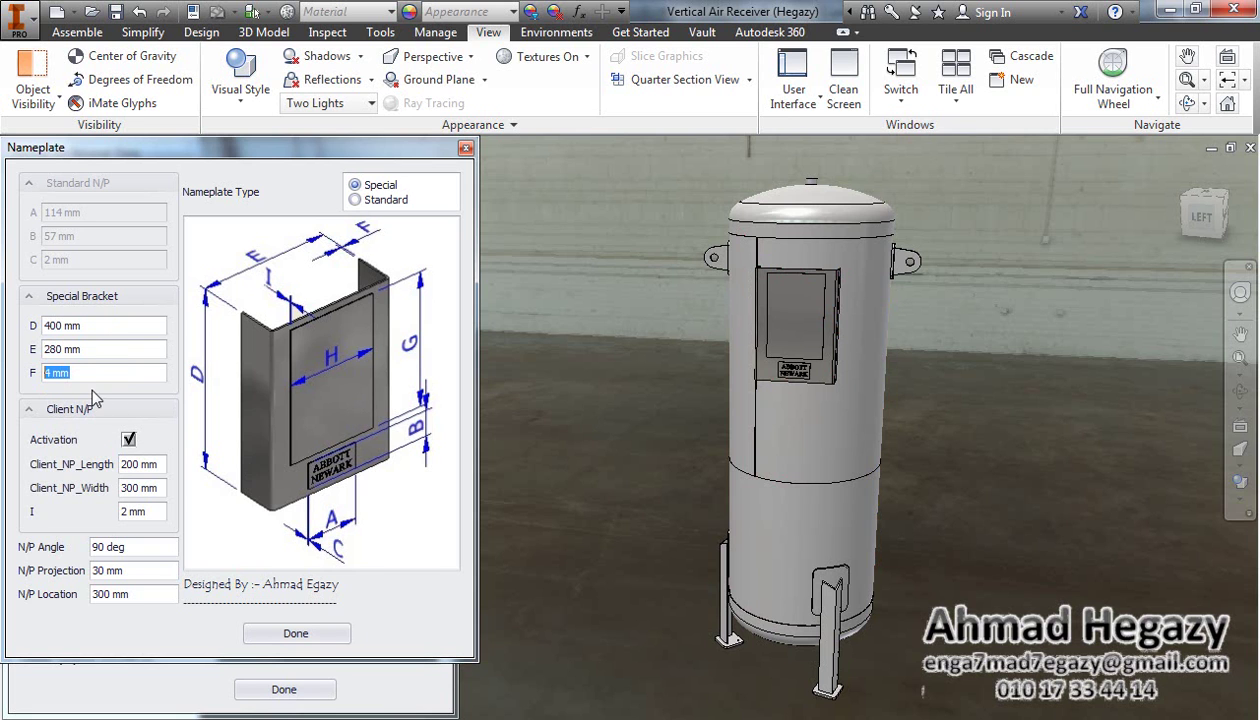
Step: Set the nameplate location to 600 mm and finish editing the nameplate data
left_click(138, 593)
type("600")
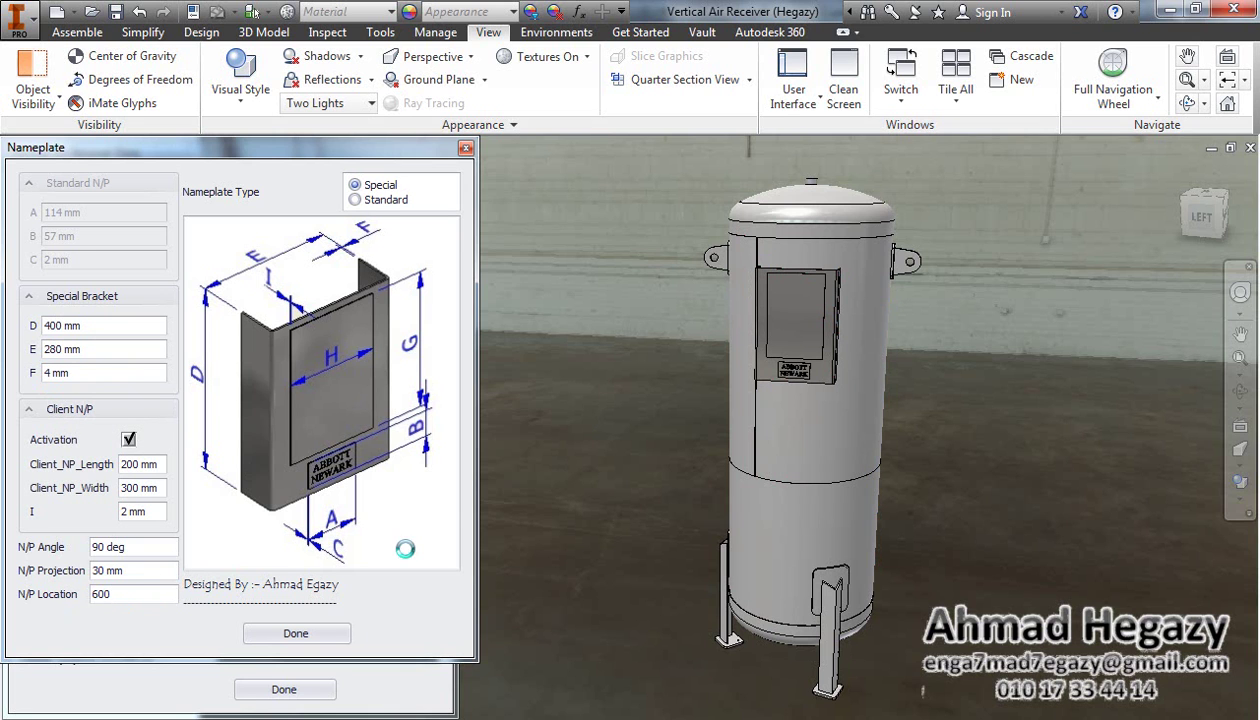
left_click(344, 635)
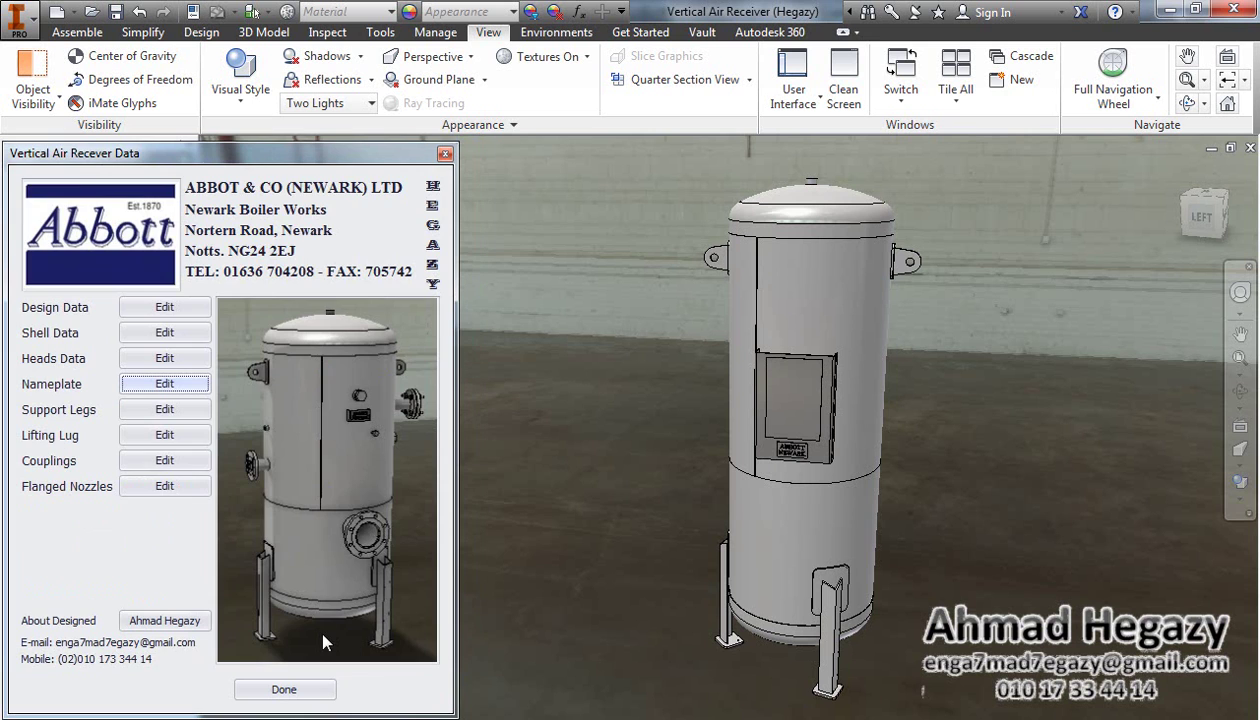
Step: Open the support legs data and change the leg type to UPN with size 100
left_click(163, 412)
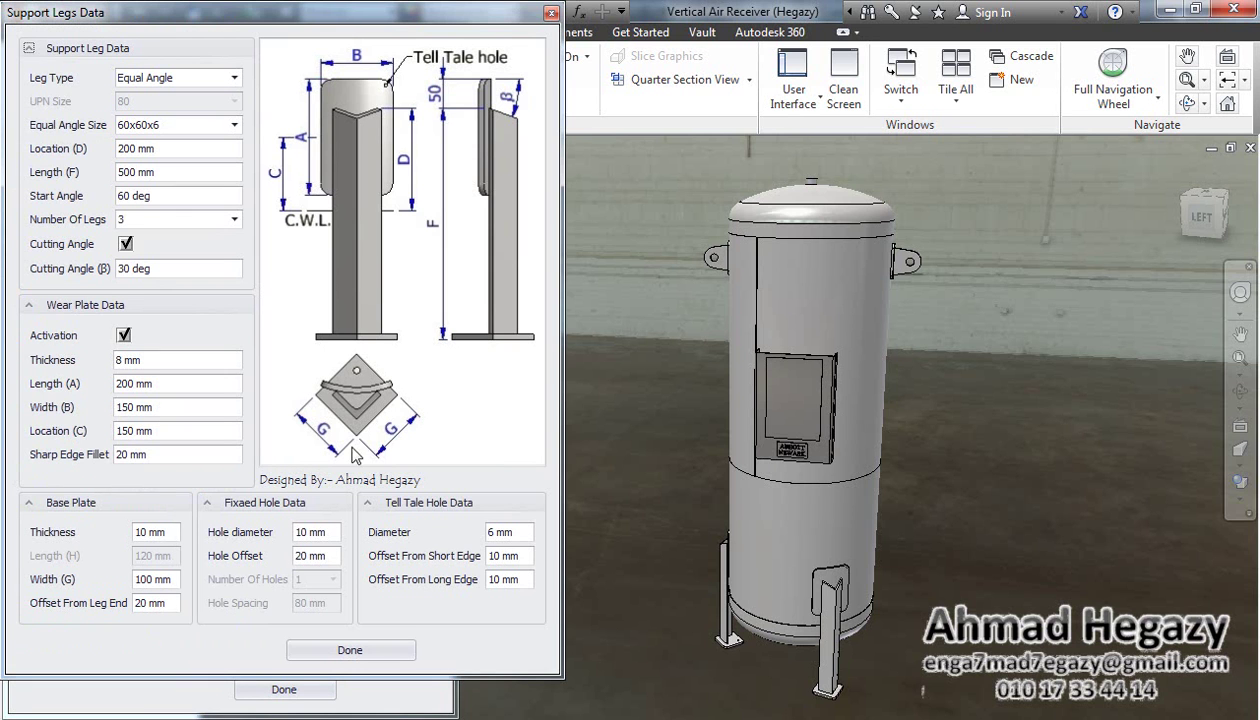
scroll(843, 527, "up", 5)
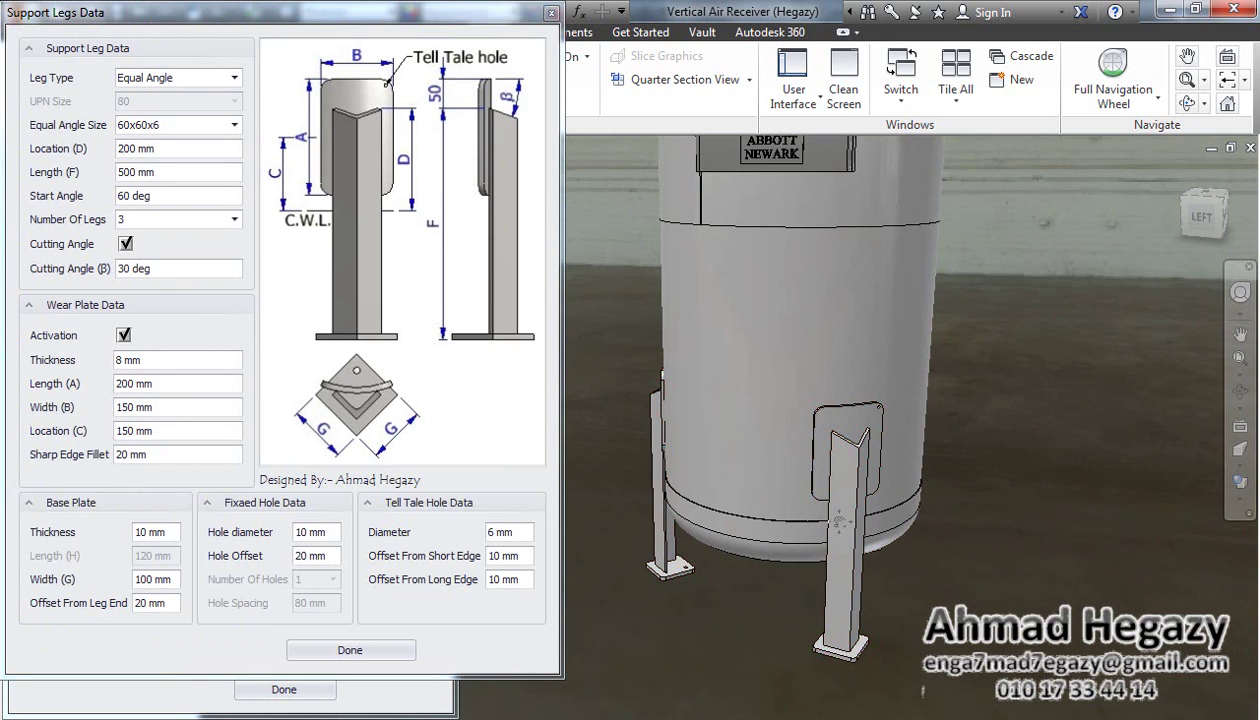
left_click(236, 79)
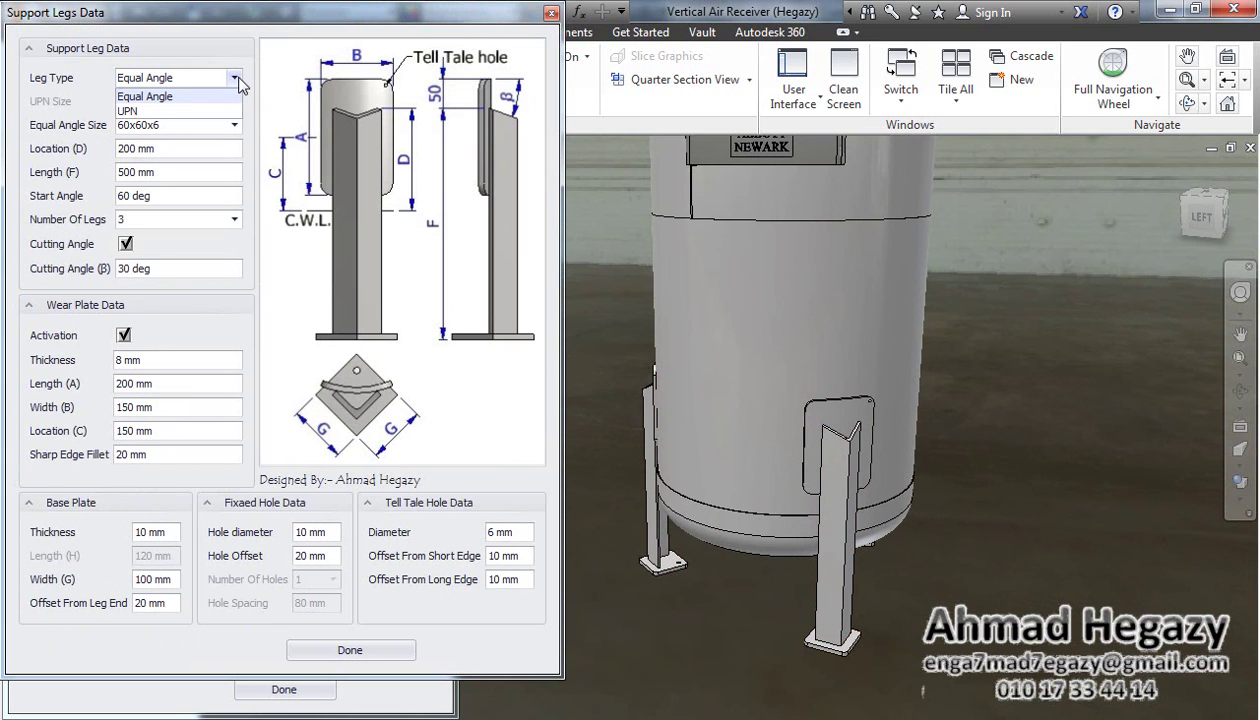
left_click(127, 110)
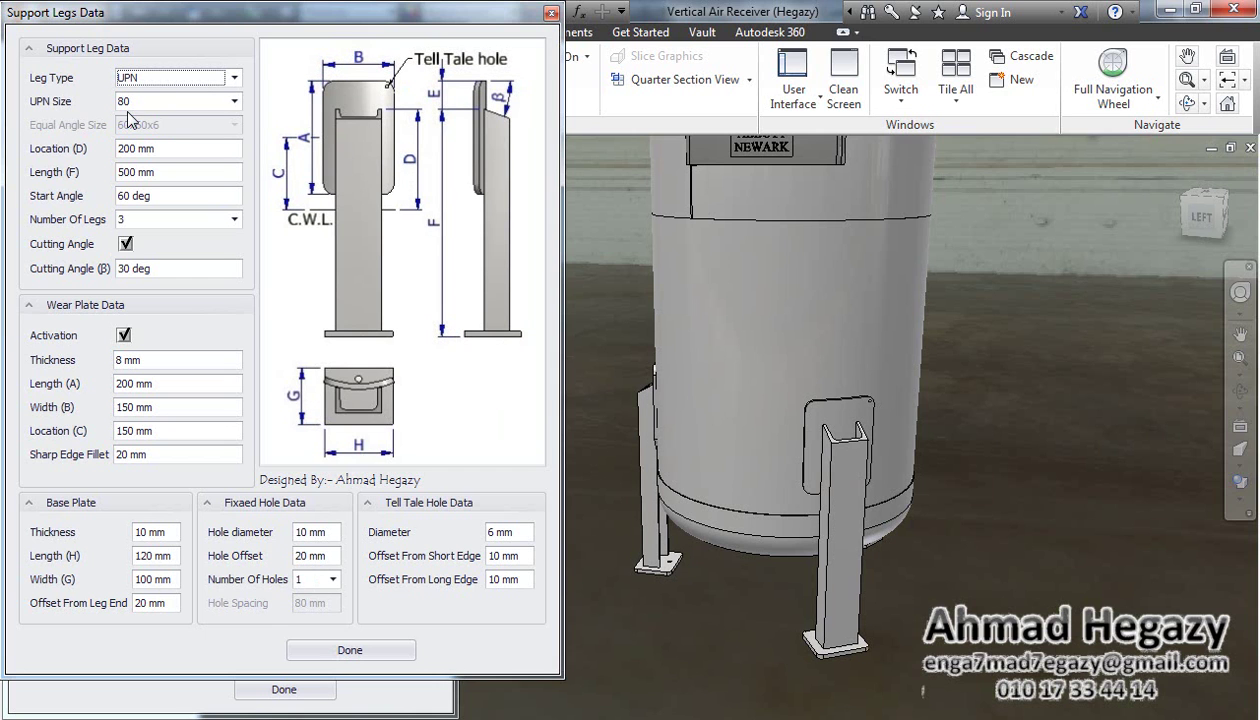
left_click(235, 101)
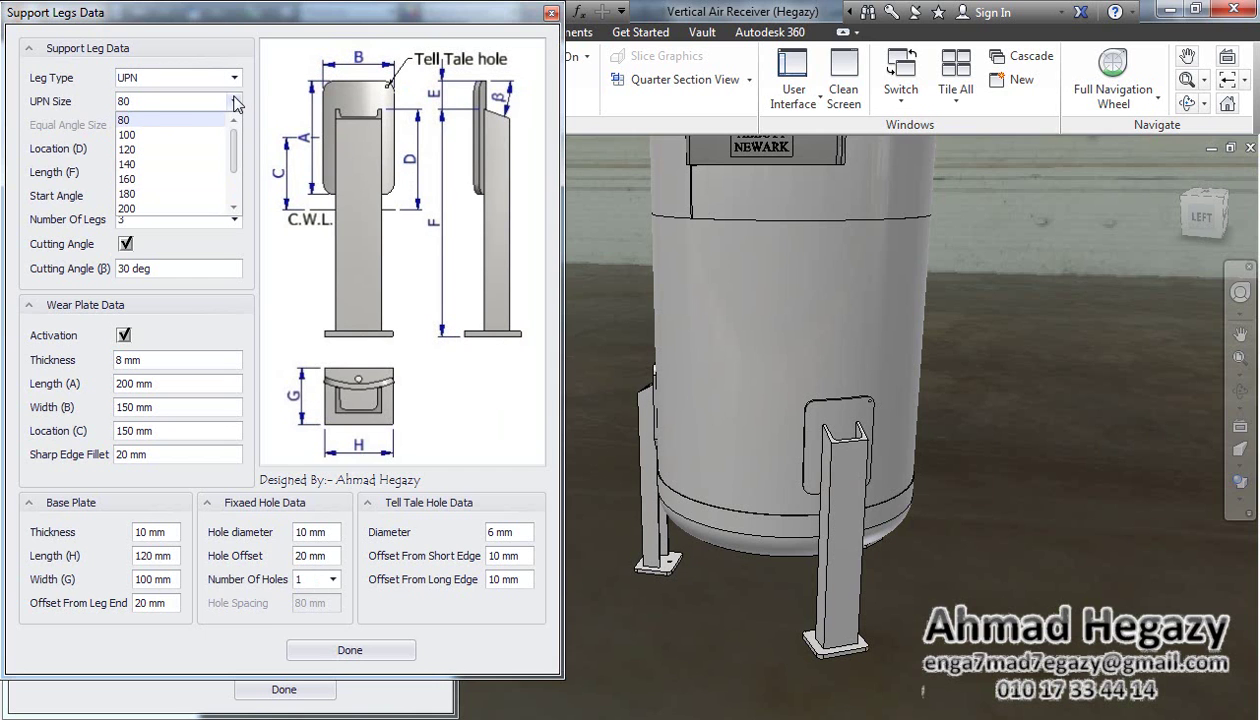
left_click(180, 134)
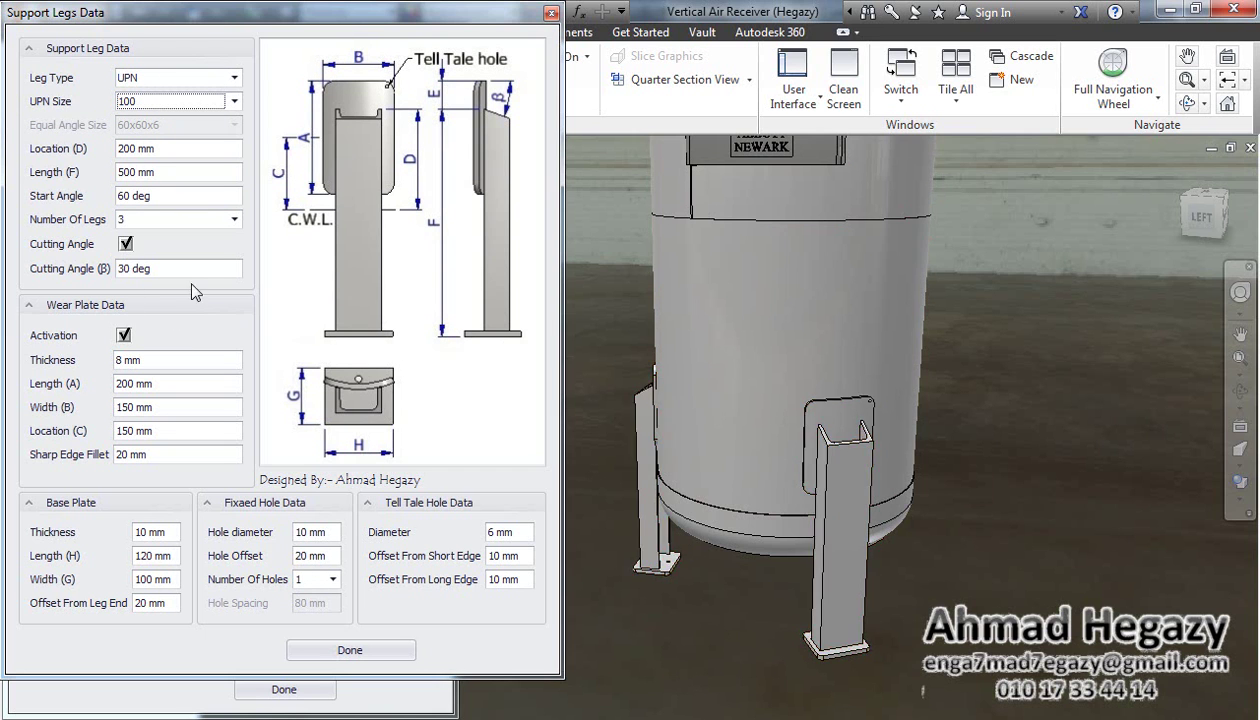
Step: Switch the support legs' cutting angle off and on again, and set cutting angle β to 45 deg
left_click(124, 243)
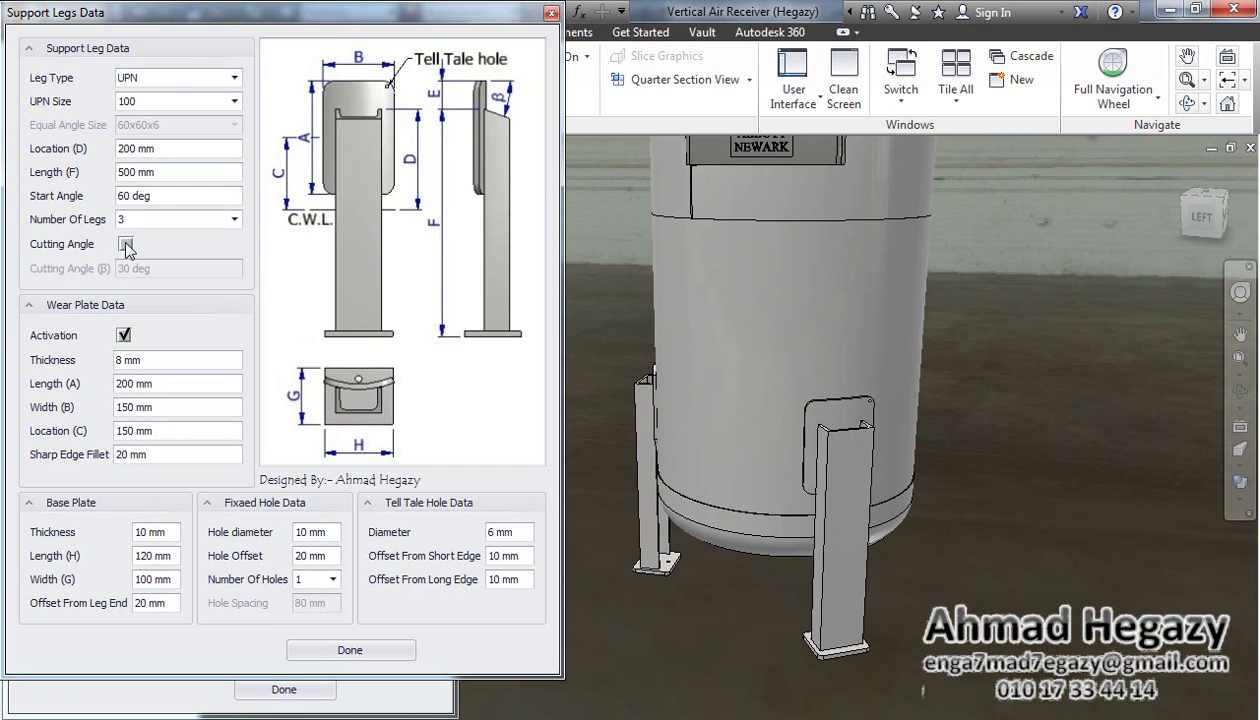
left_click(125, 245)
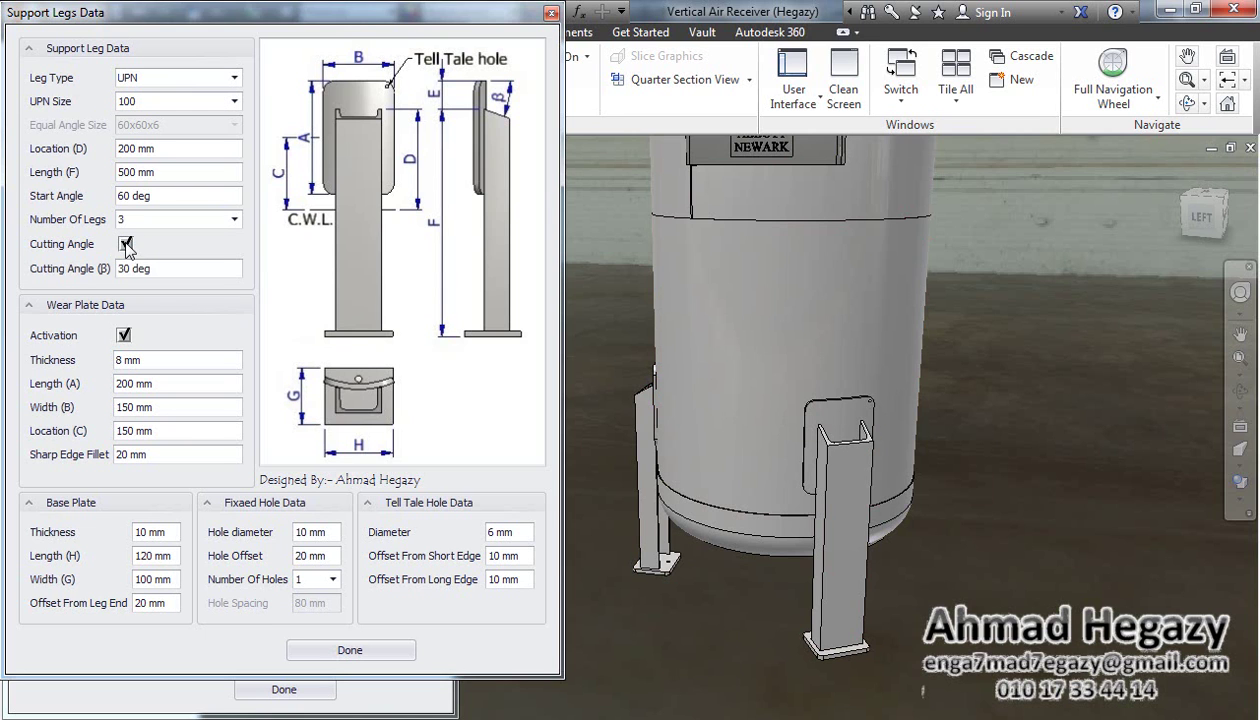
left_click(140, 271)
type("45")
left_click(70, 272)
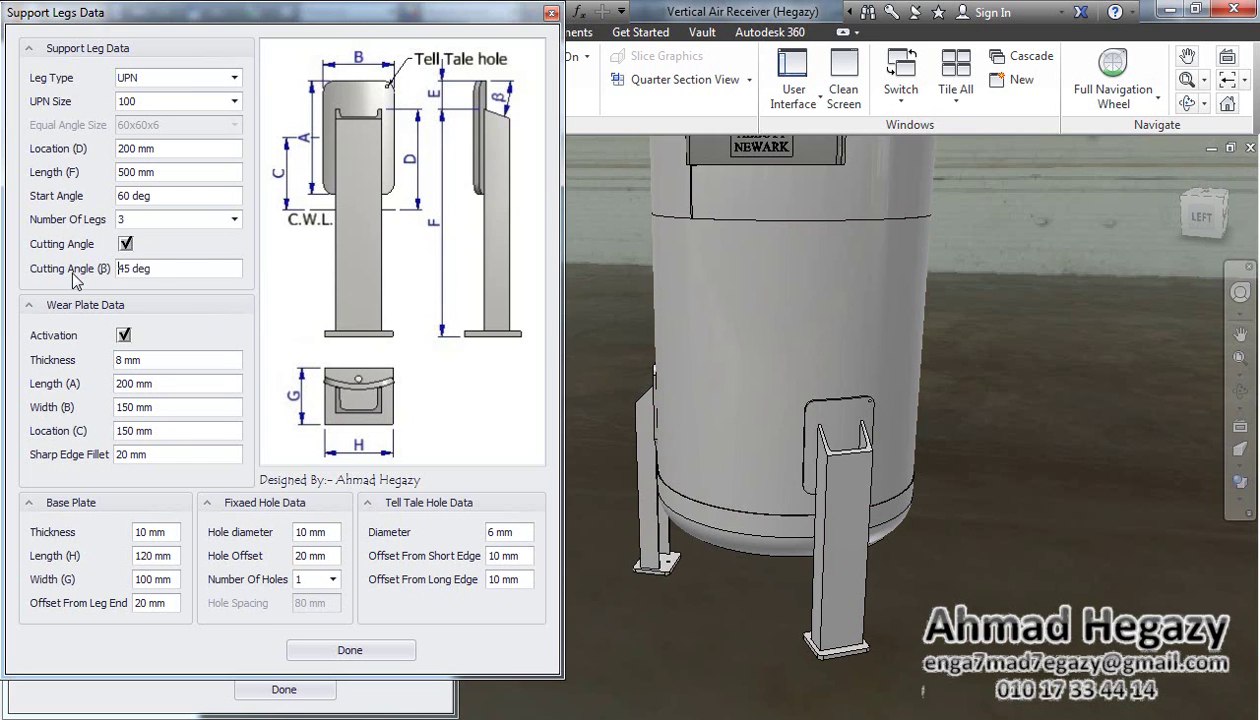
Step: Switch the legs' wear plate off and back on, and set the base plate length H to 150 mm
left_click(124, 336)
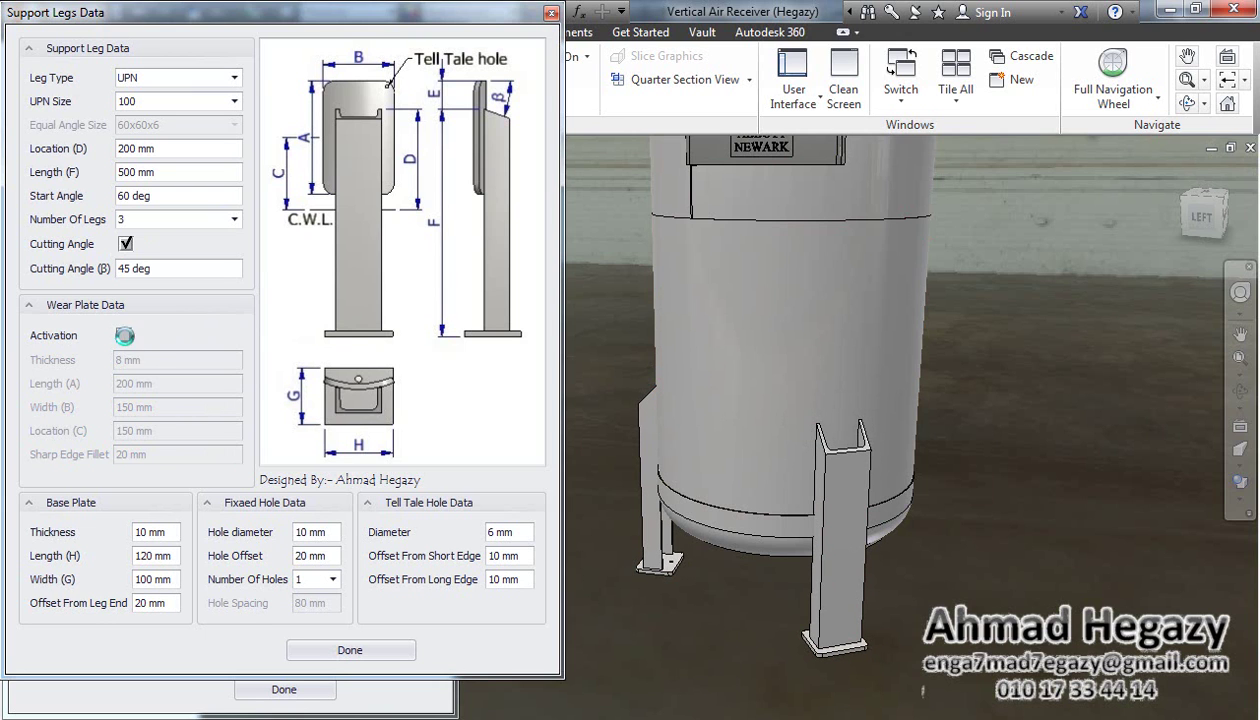
left_click(124, 335)
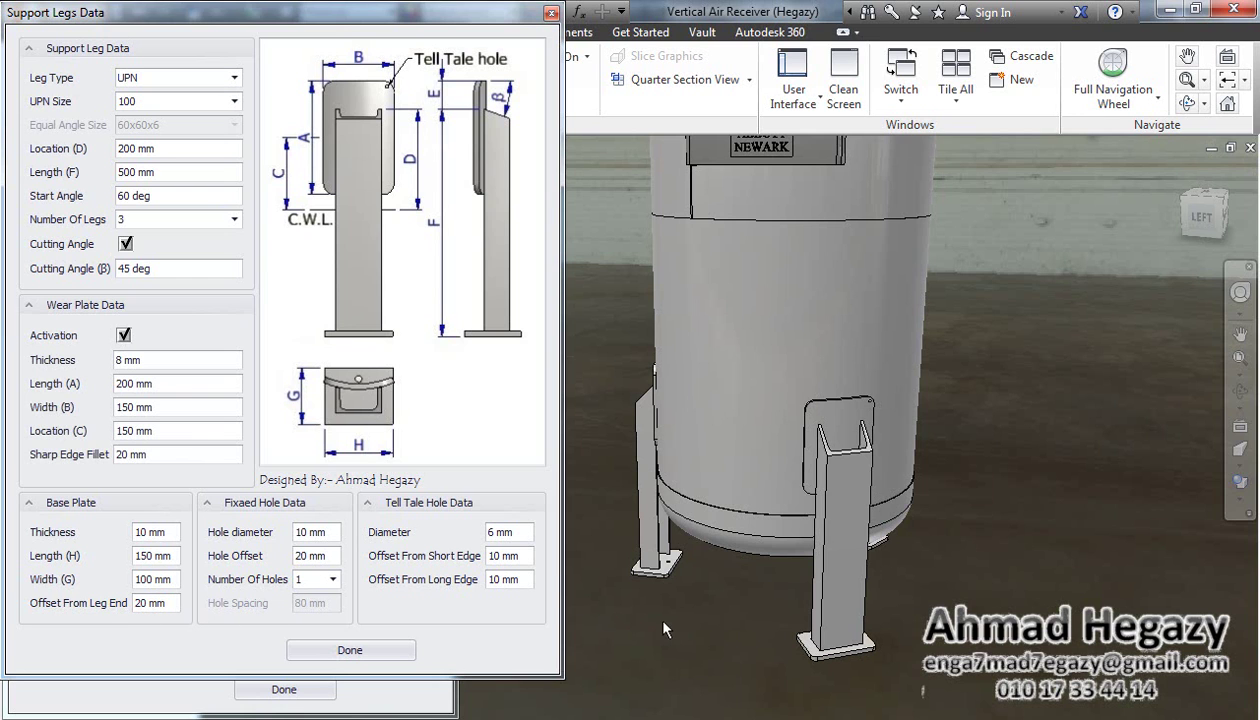
left_click_drag(161, 597, 110, 600)
Step: Try 2 and 4 fixing holes in the leg base plates and return the number of holes to 1
left_click(333, 579)
left_click(312, 604)
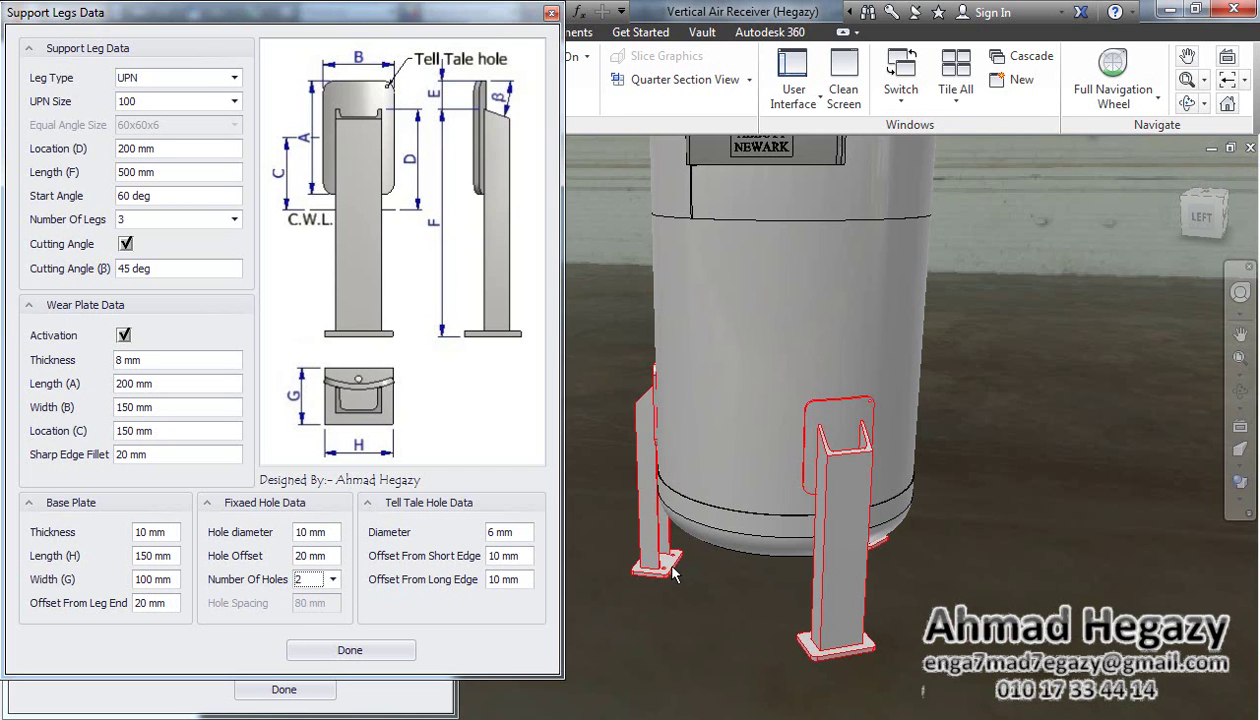
left_click(333, 580)
left_click(308, 626)
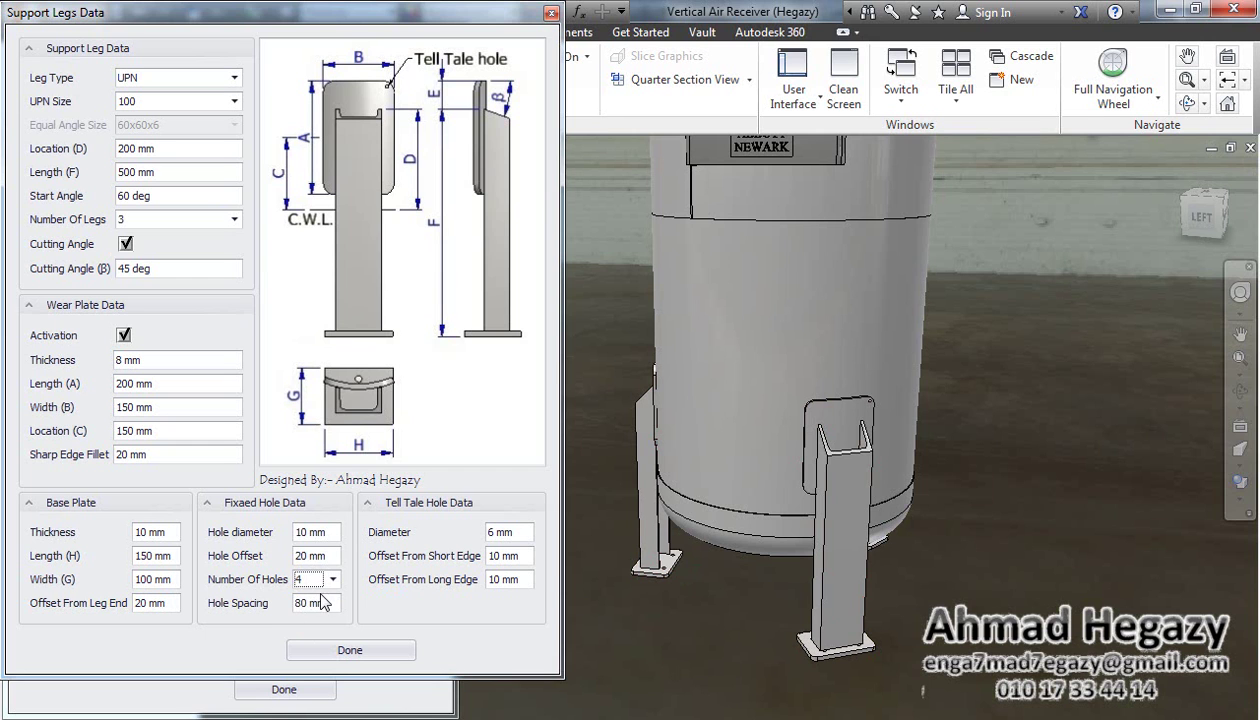
left_click(333, 580)
left_click(306, 595)
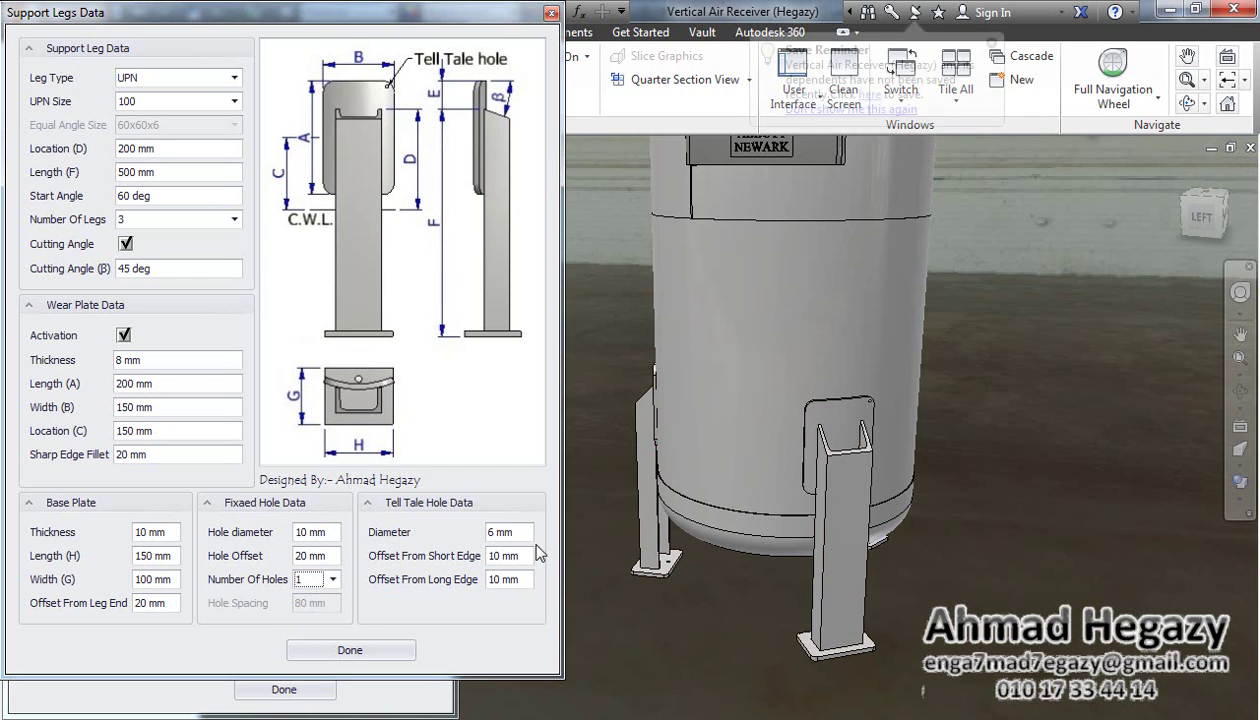
Step: Set the tell tale hole's offsets from the short and long edges to 20 mm each and finish the support legs data
scroll(862, 420, "up", 3)
scroll(863, 425, "up", 3)
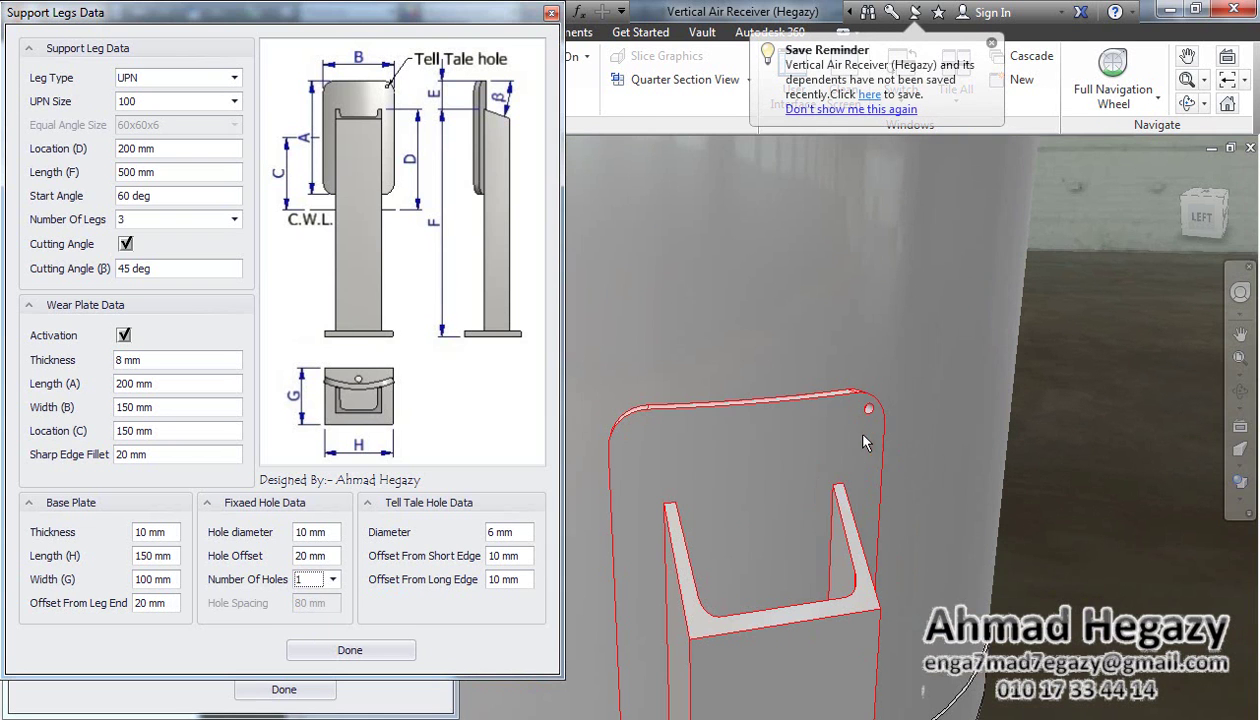
left_click_drag(519, 557, 474, 565)
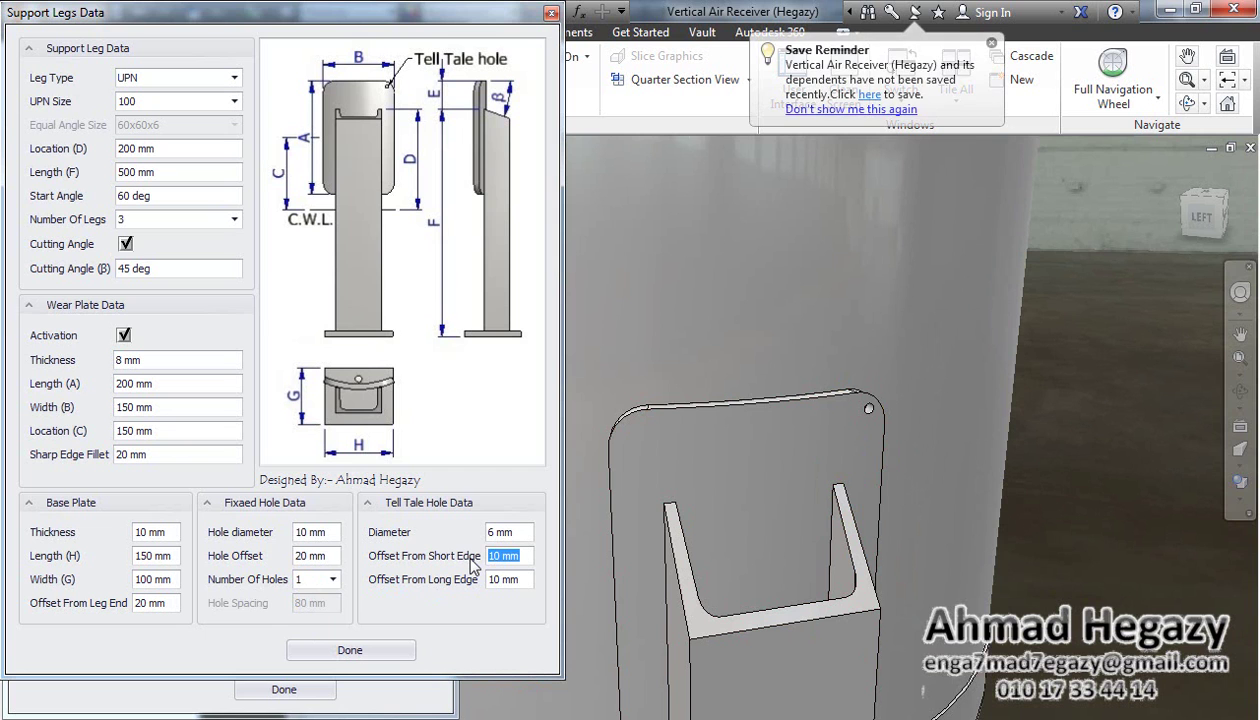
type("20")
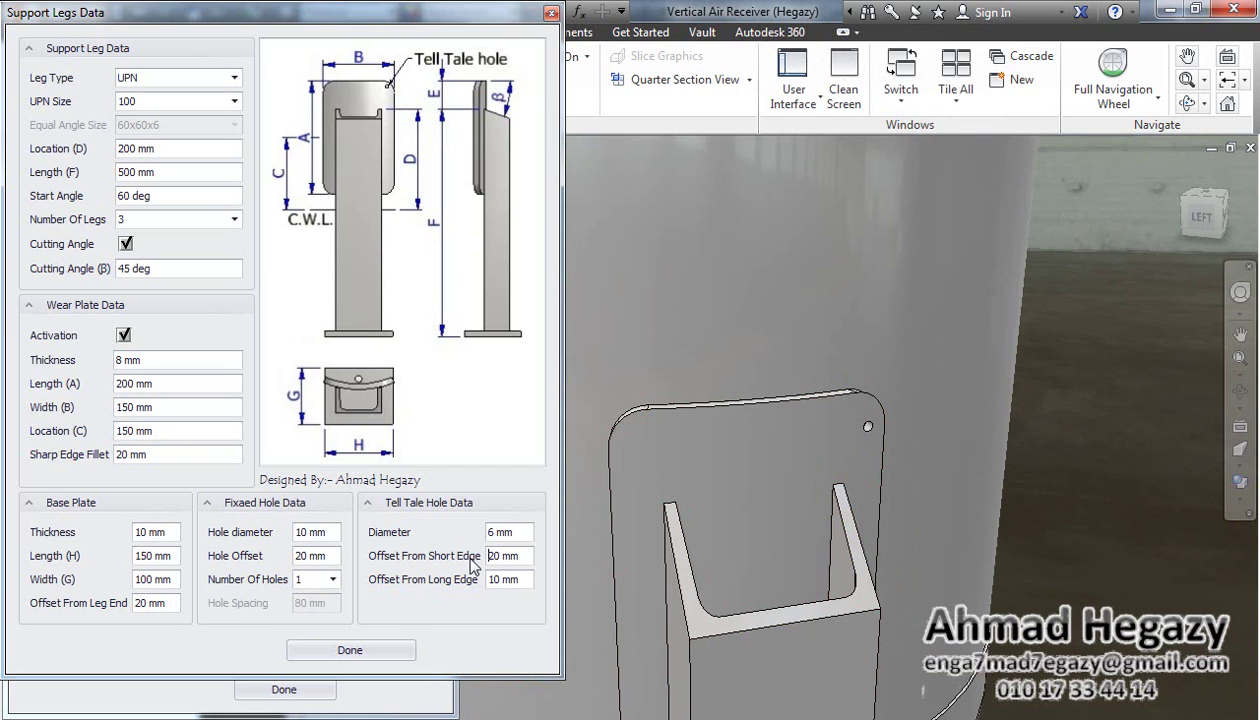
left_click_drag(515, 580, 480, 583)
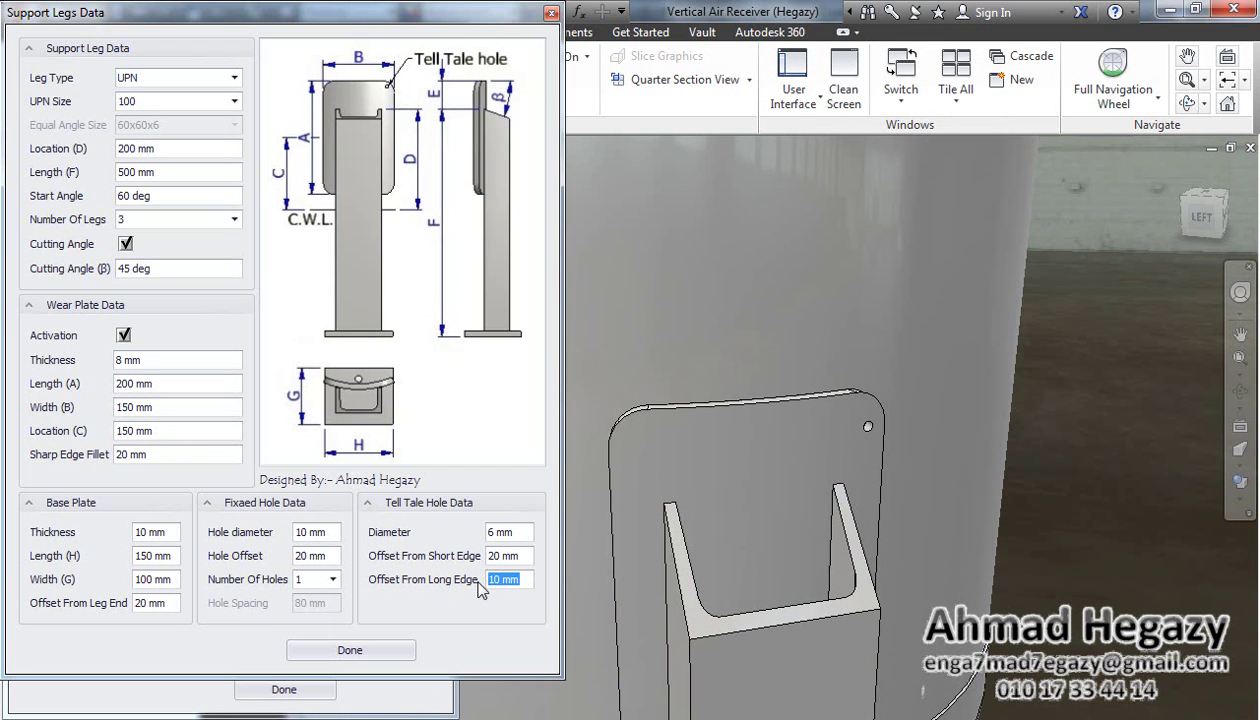
type("20")
key("Return")
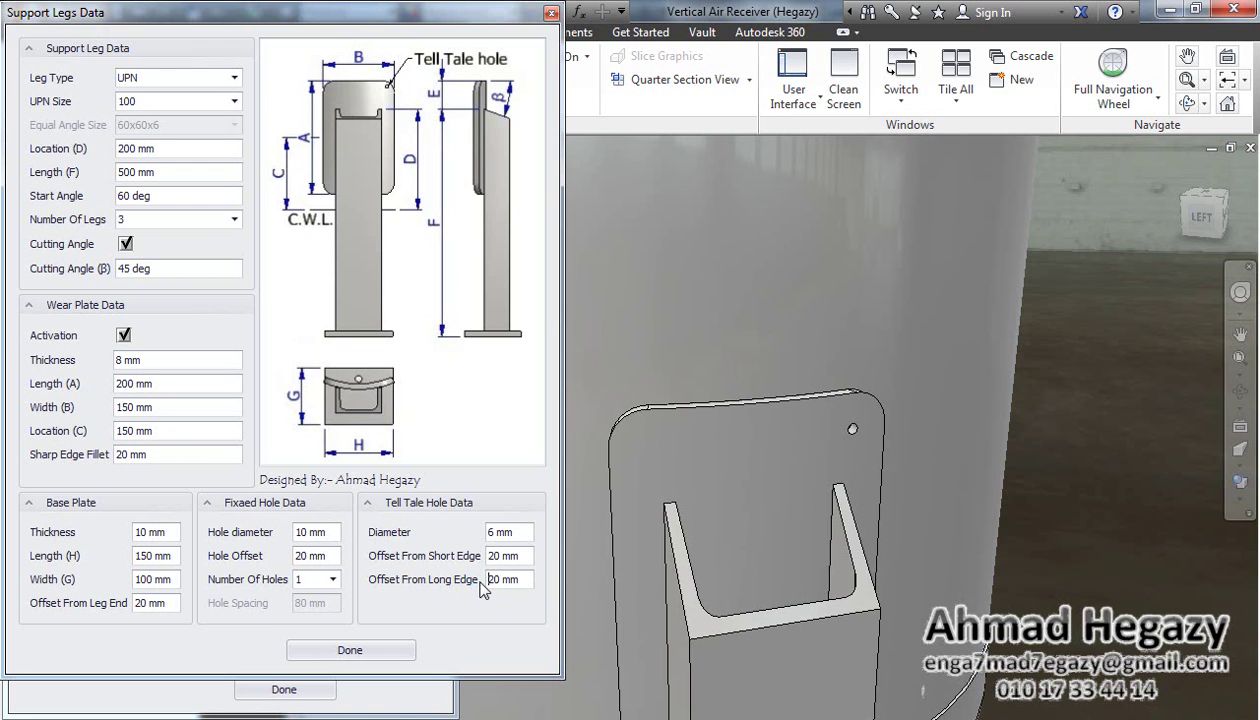
left_click(374, 651)
Step: Open the lifting lug data and deactivate the lugs' wear plate
scroll(713, 540, "down", 4)
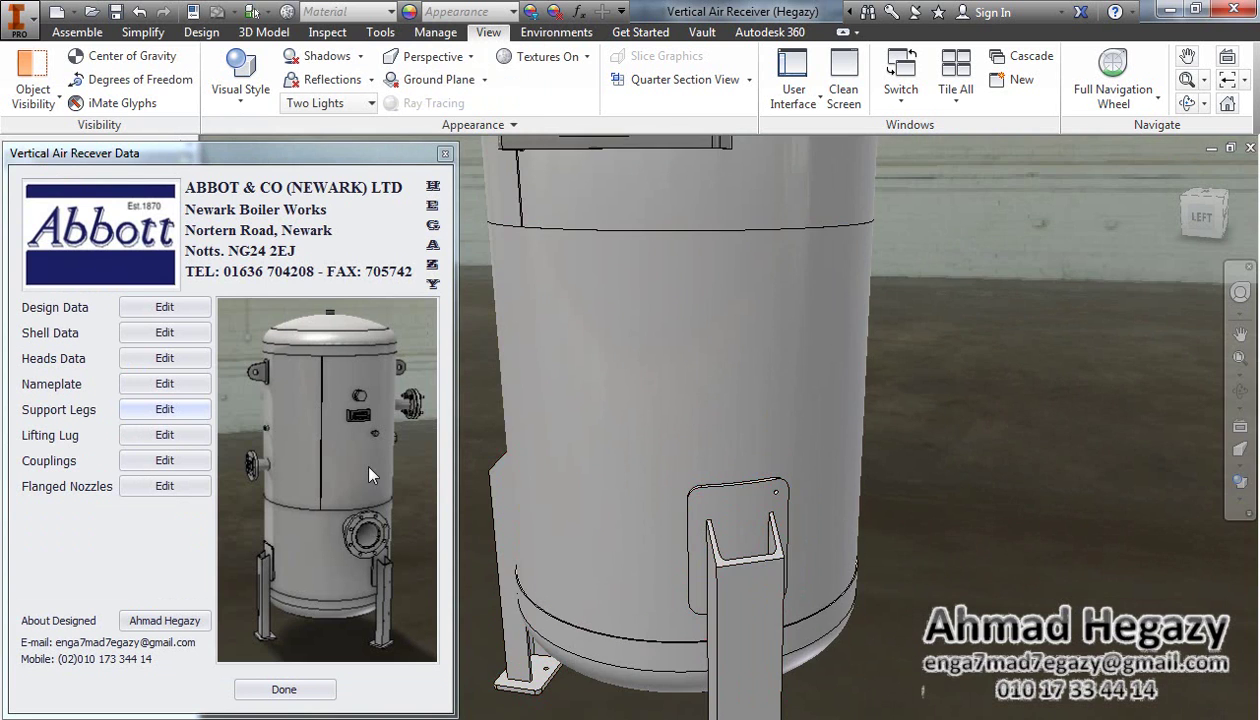
scroll(683, 422, "down", 3)
scroll(820, 190, "up", 3)
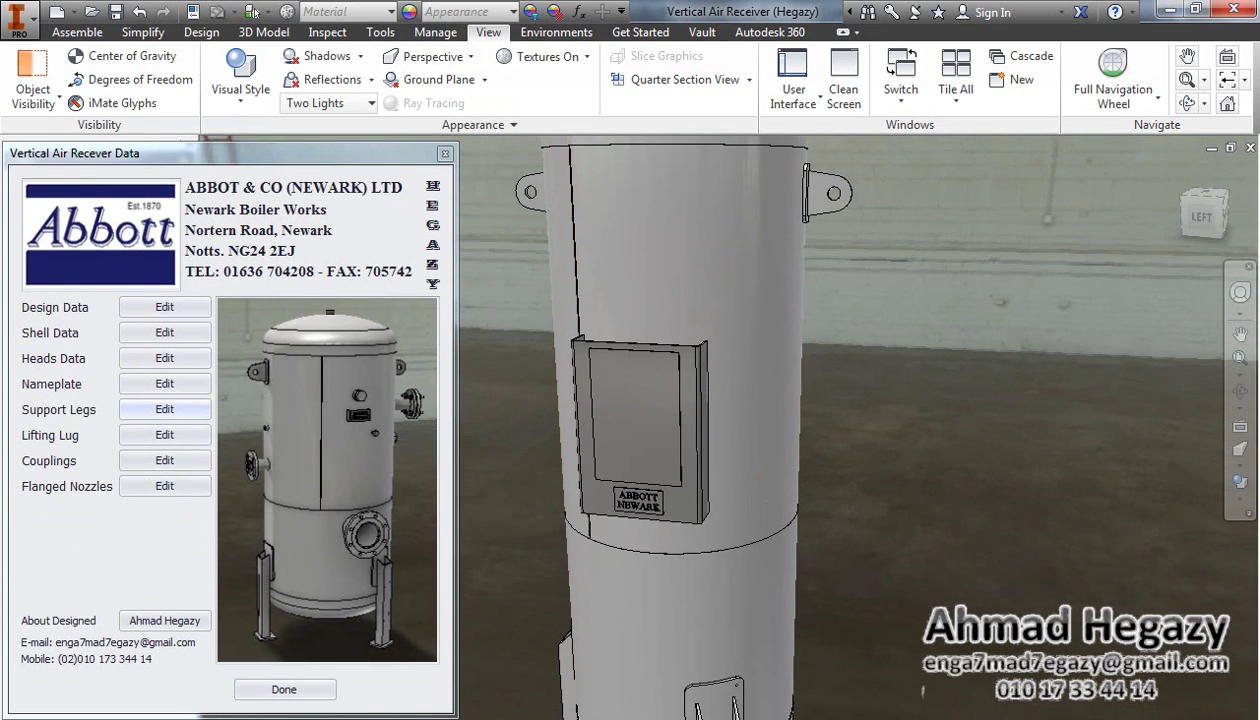
scroll(856, 322, "up", 3)
scroll(859, 324, "up", 4)
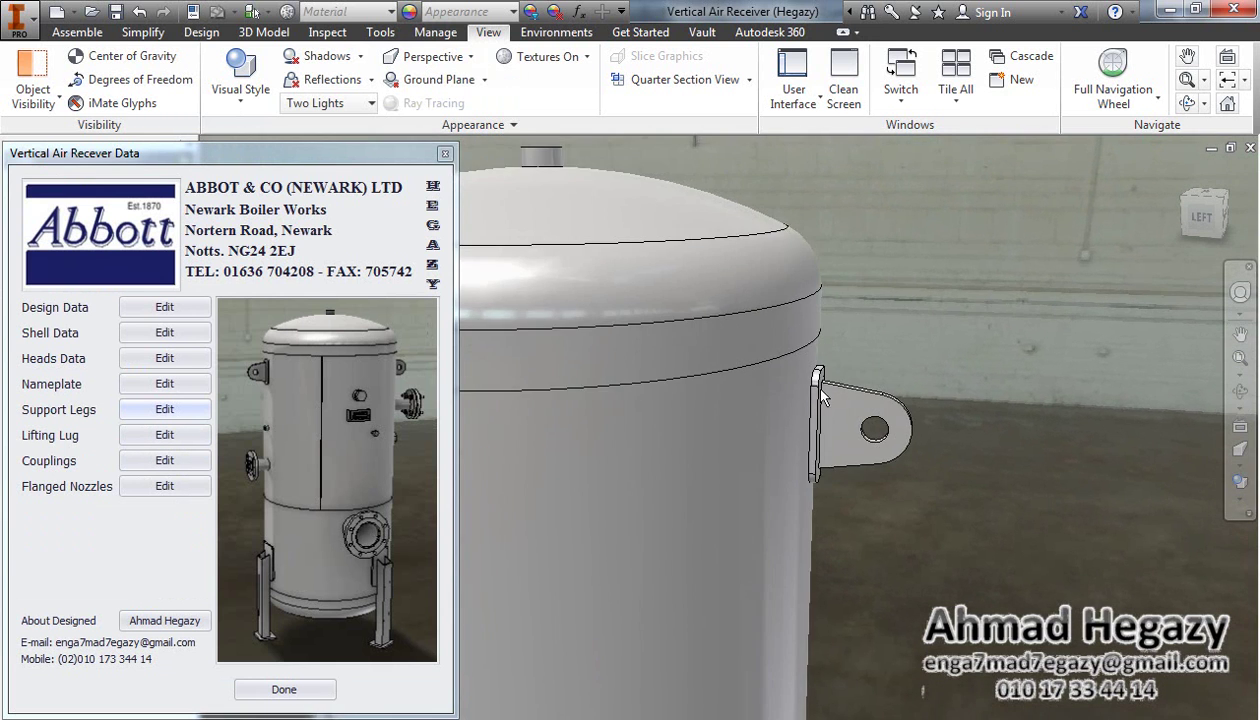
left_click(168, 436)
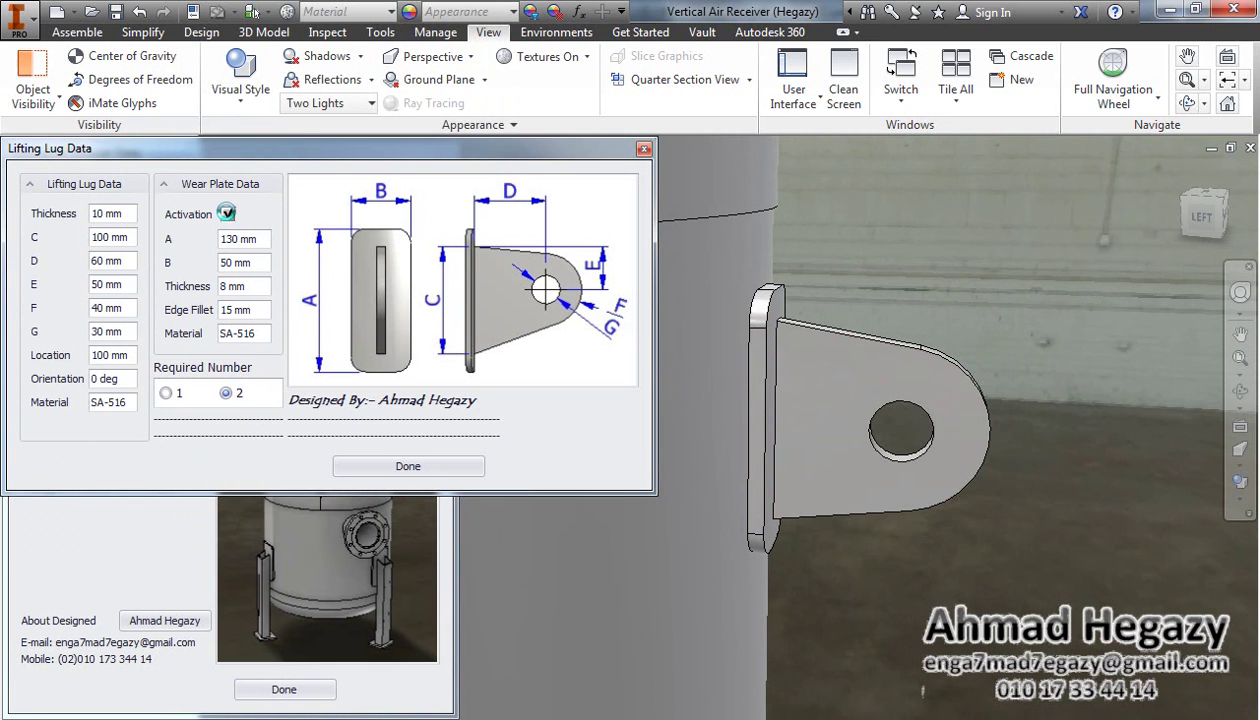
left_click(227, 215)
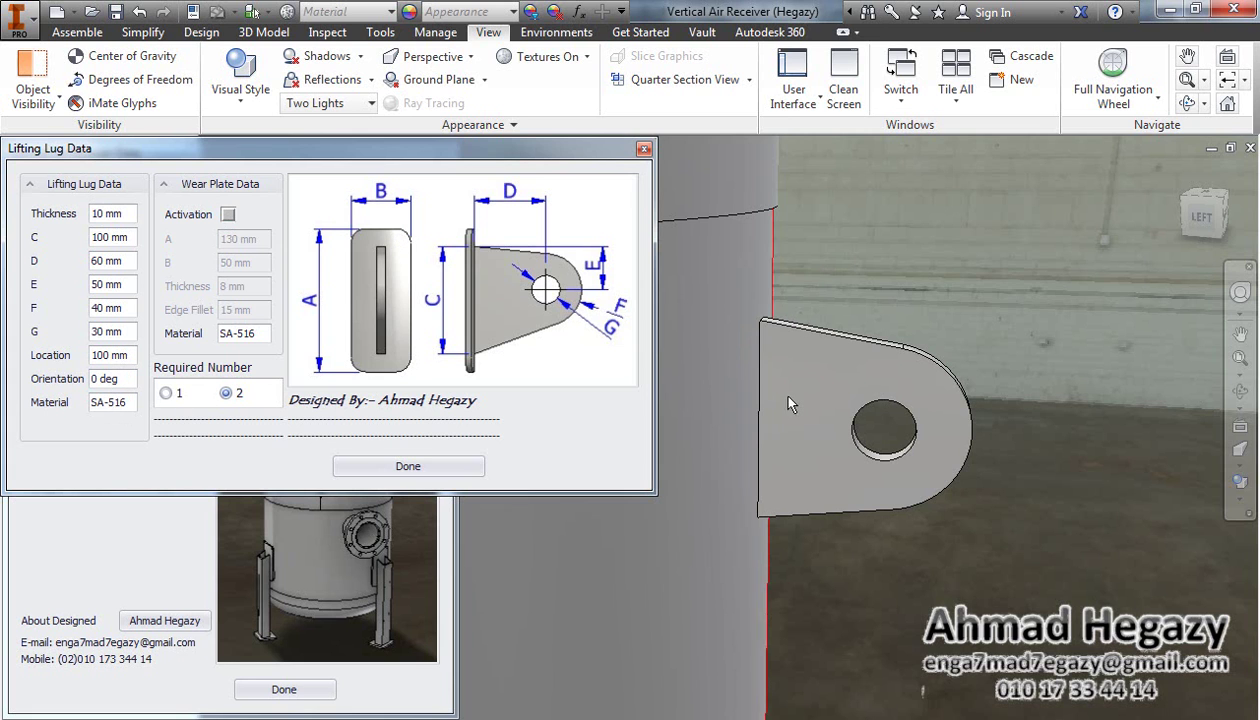
Step: Try 1 lifting lug, return the required number to 2, and reactivate the lugs' wear plate to finish the lug data
scroll(755, 403, "down", 5)
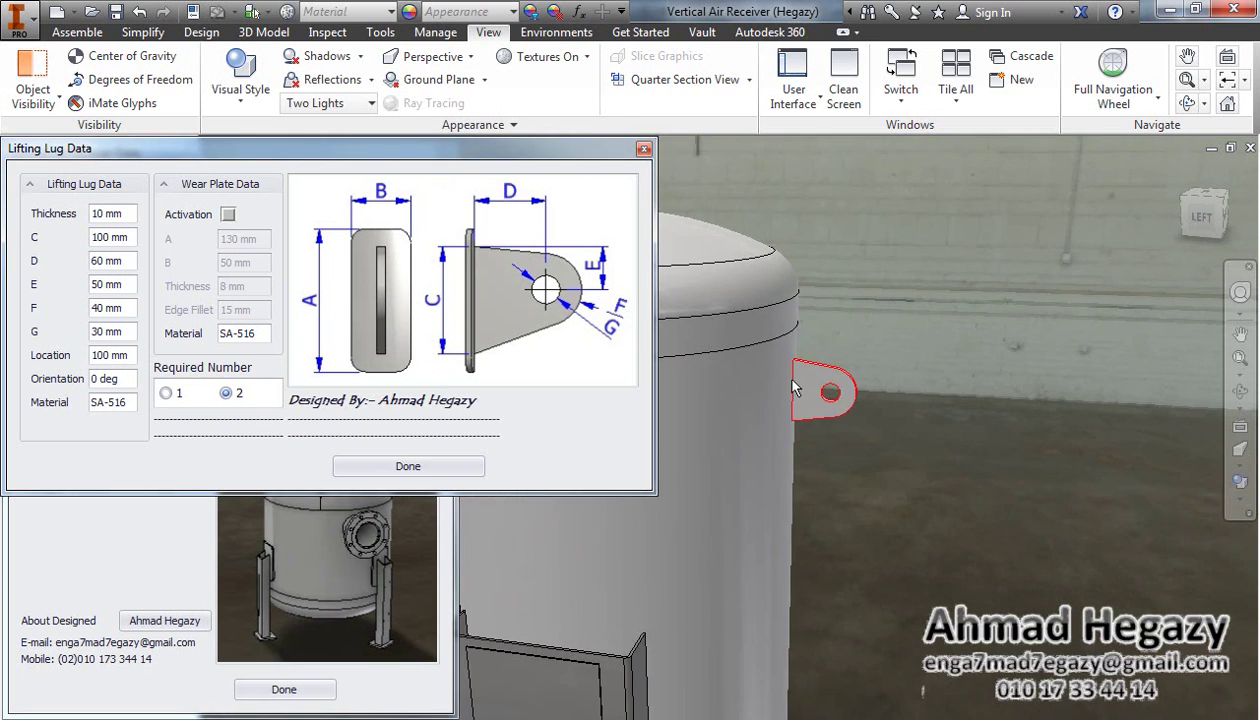
left_click(166, 394)
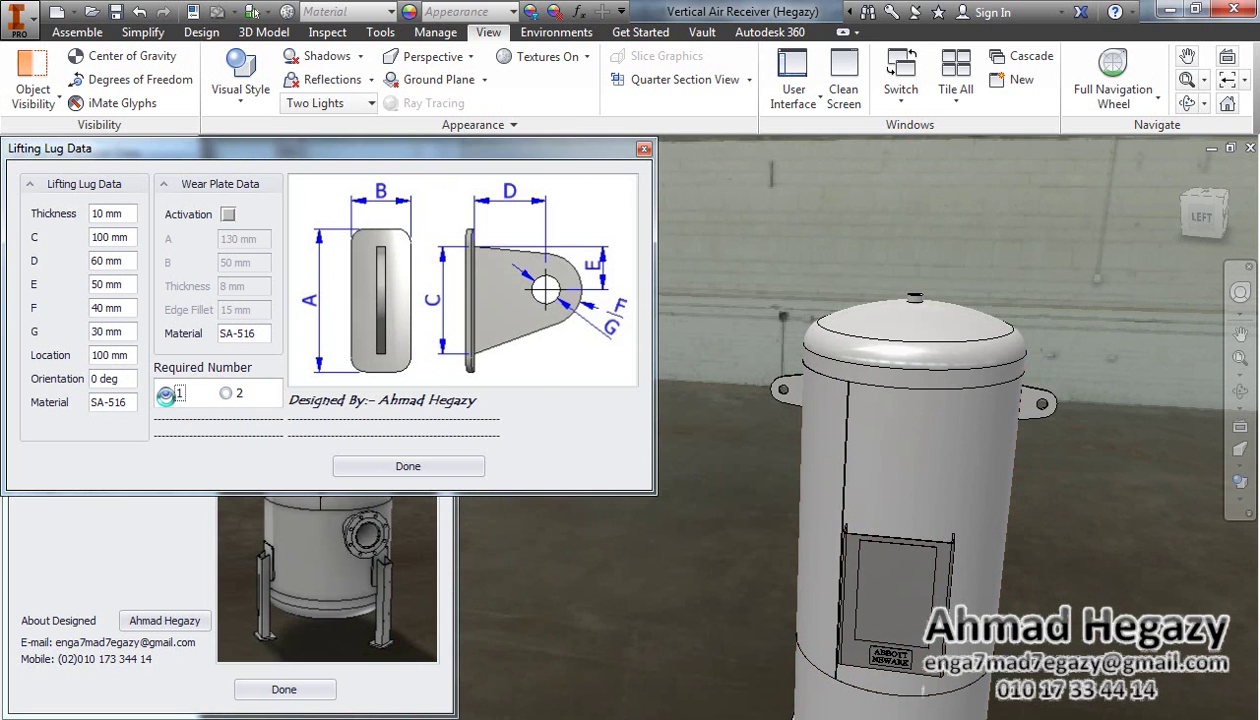
left_click(228, 394)
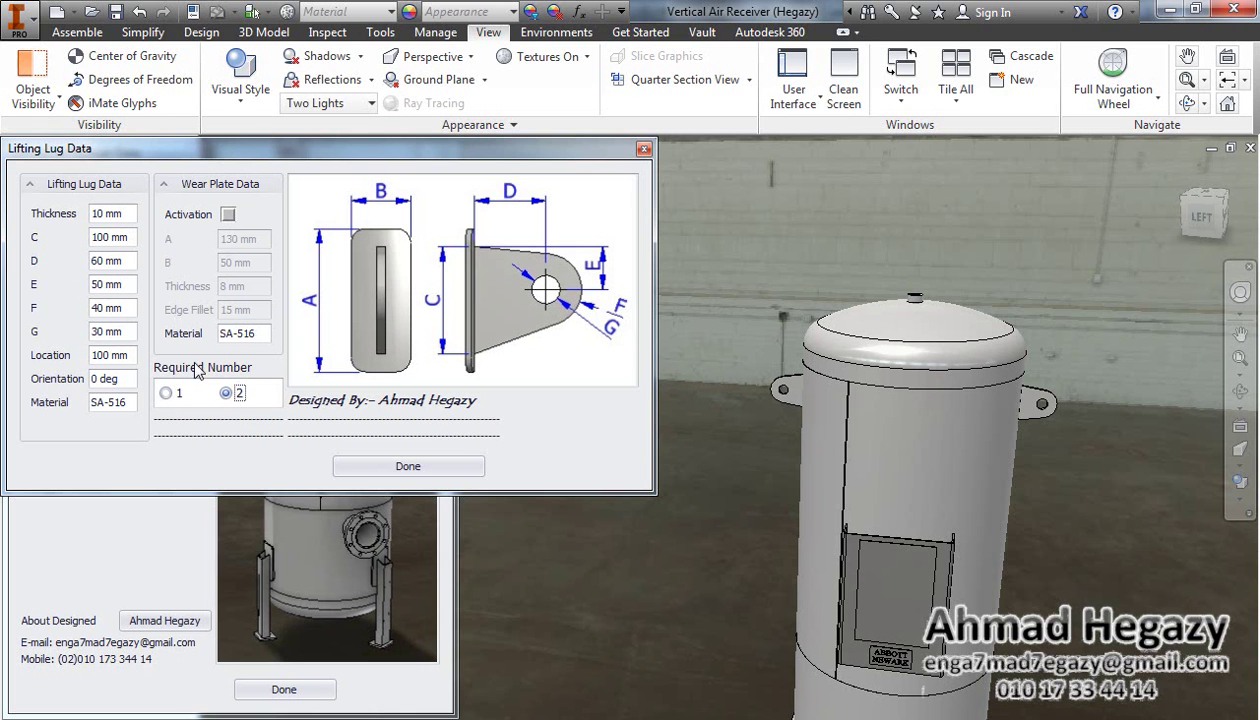
left_click(227, 214)
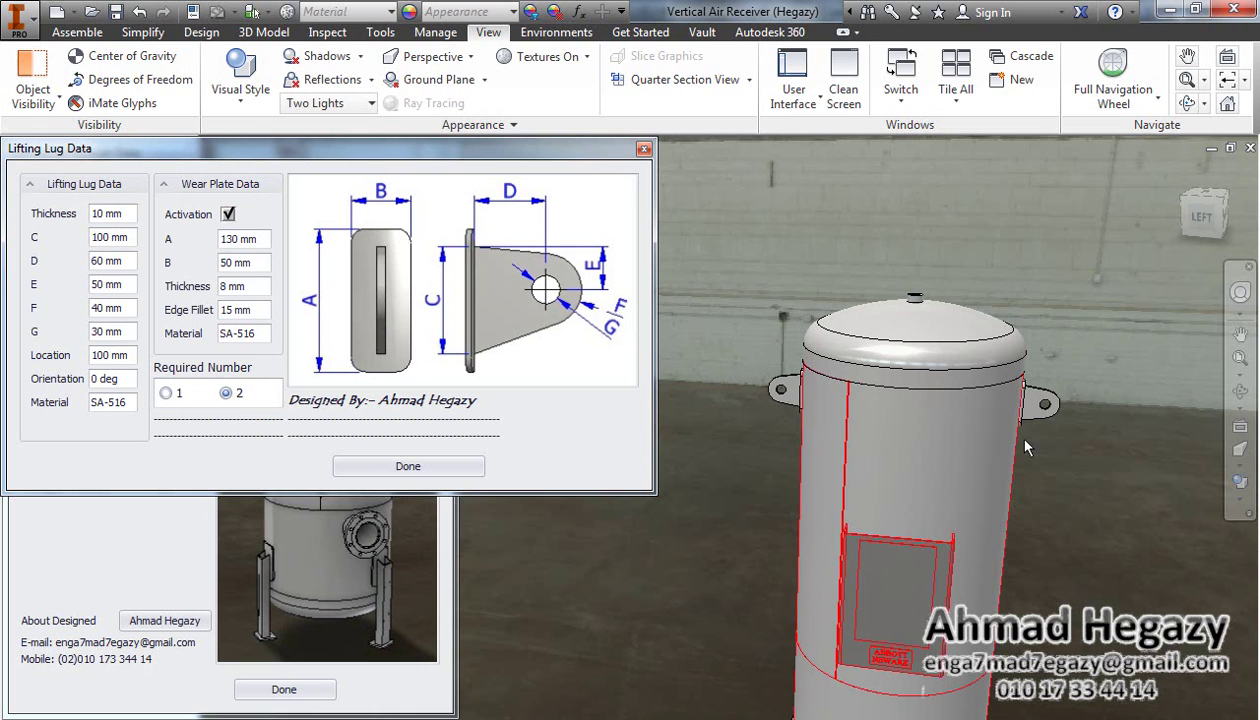
left_click(466, 467)
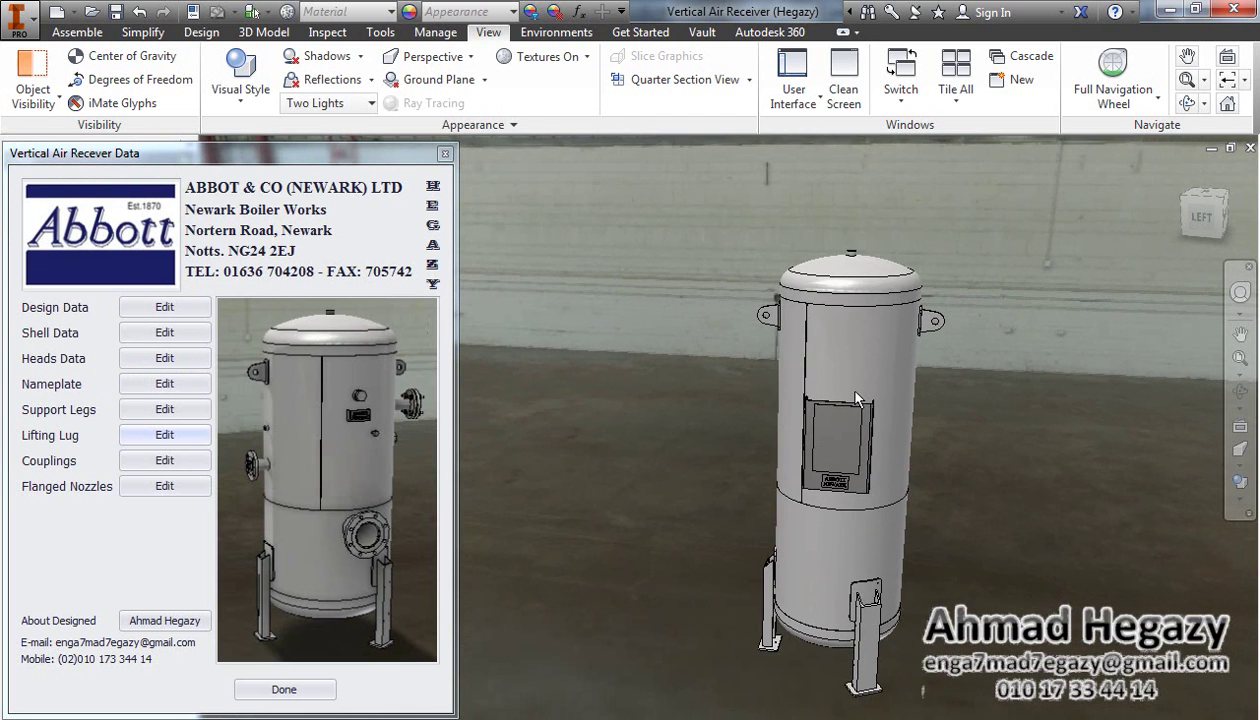
Step: Examine the receiver from different sides, open the couplings data and inspect the coupling on the top head from above
left_click(1240, 391)
left_click_drag(858, 431, 829, 293)
scroll(900, 305, "up", 4)
right_click(898, 314)
key("Escape")
key("Escape")
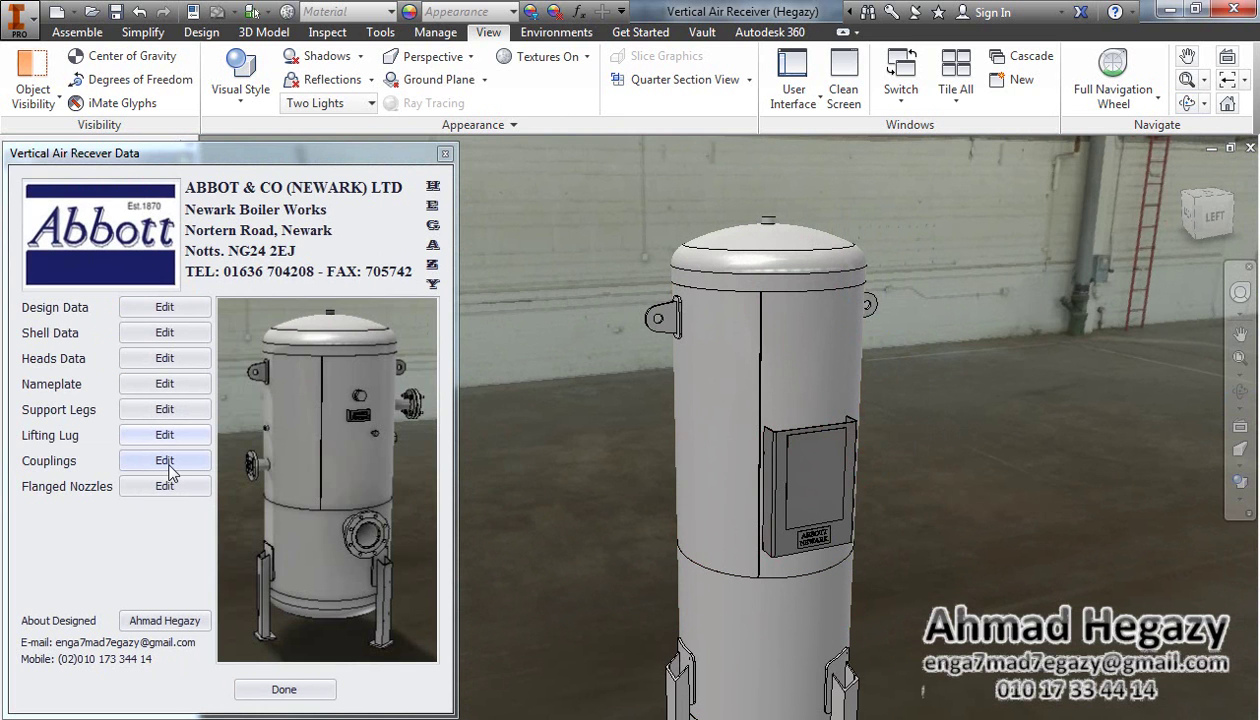
left_click(166, 461)
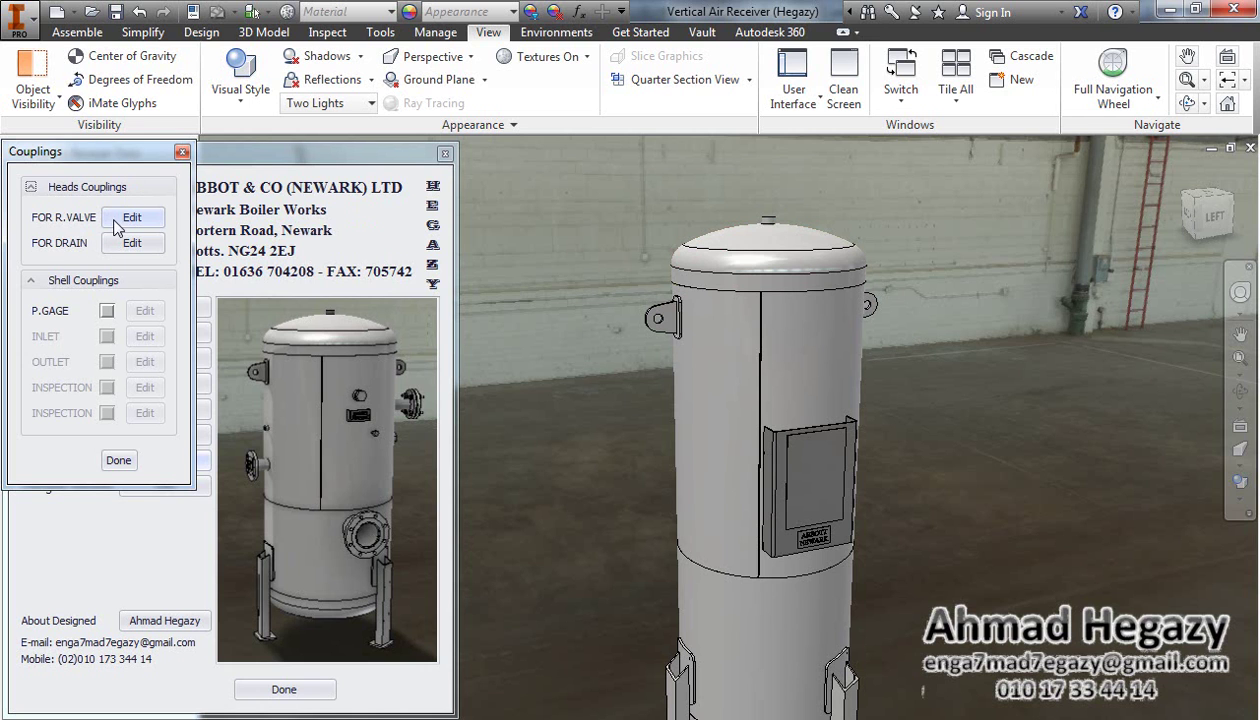
scroll(768, 250, "up", 5)
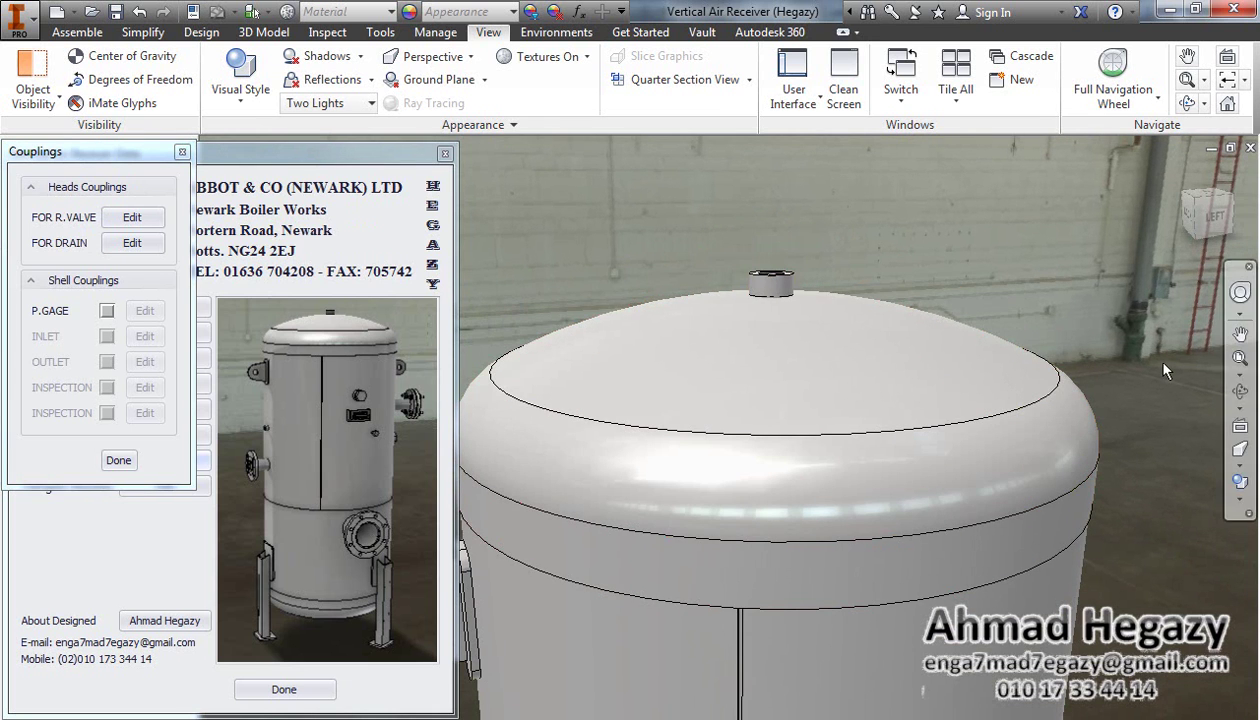
left_click(1240, 391)
left_click_drag(813, 368, 820, 405)
right_click(750, 320)
left_click(585, 318)
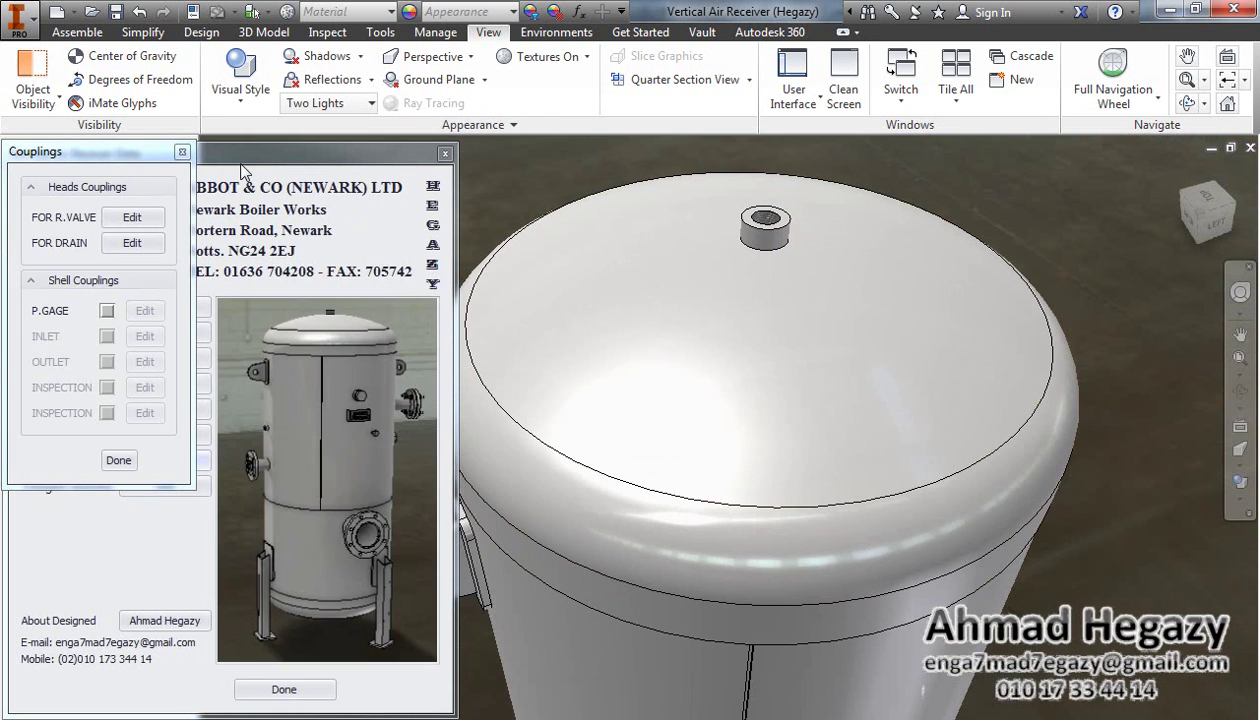
Step: Leave the couplings data and section the receiver in half along its longitudinal seam plane to expose the top head coupling
left_click(182, 151)
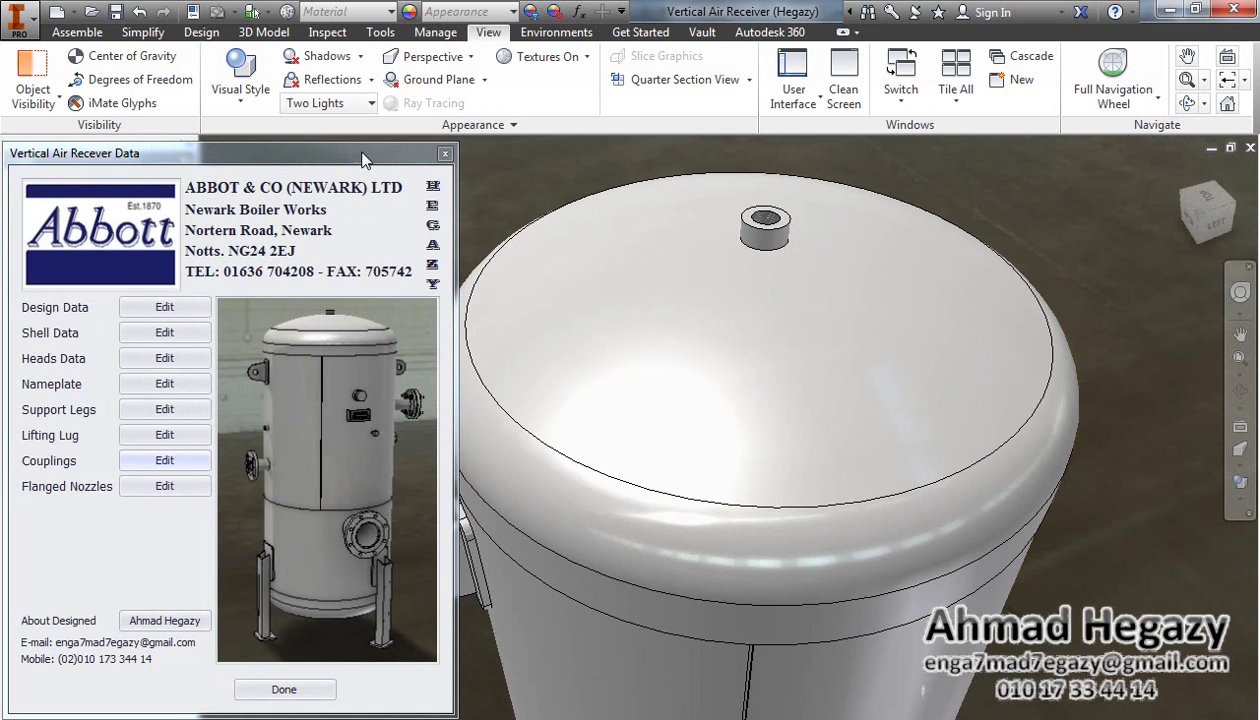
mouse_move(368, 157)
left_mouse_down()
mouse_move(628, 151)
mouse_move(359, 155)
left_mouse_up()
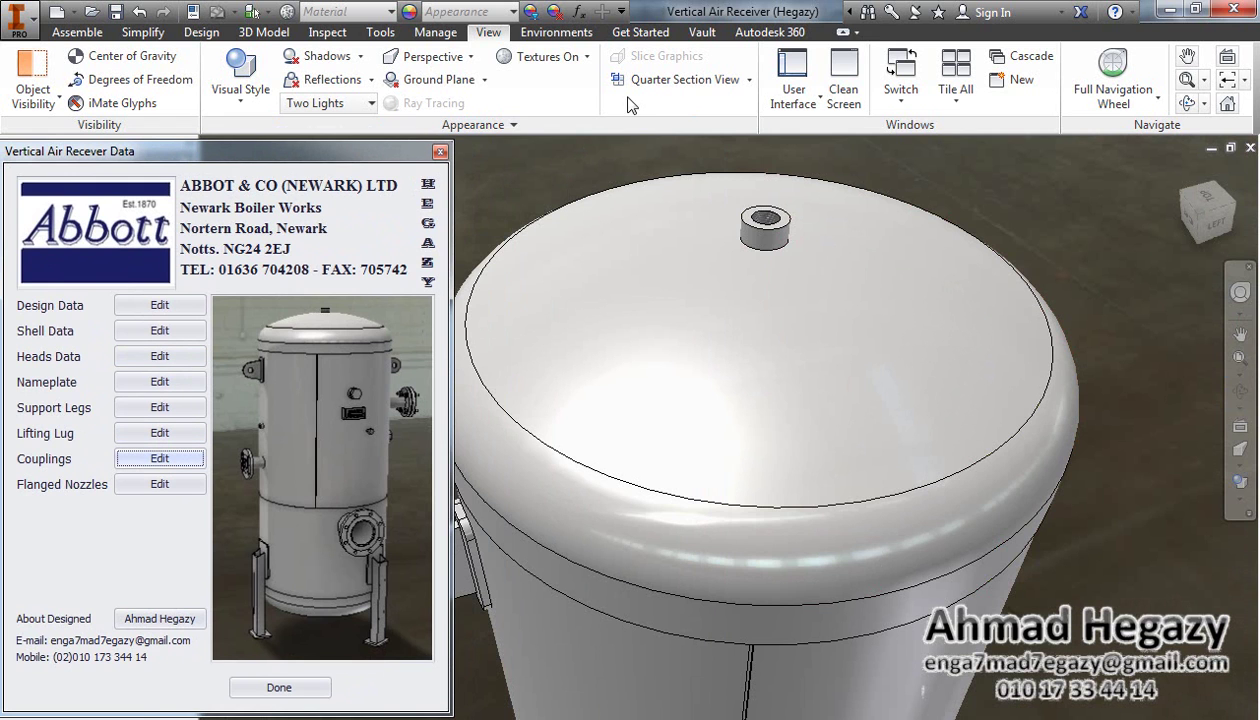
left_click(749, 80)
left_click(680, 146)
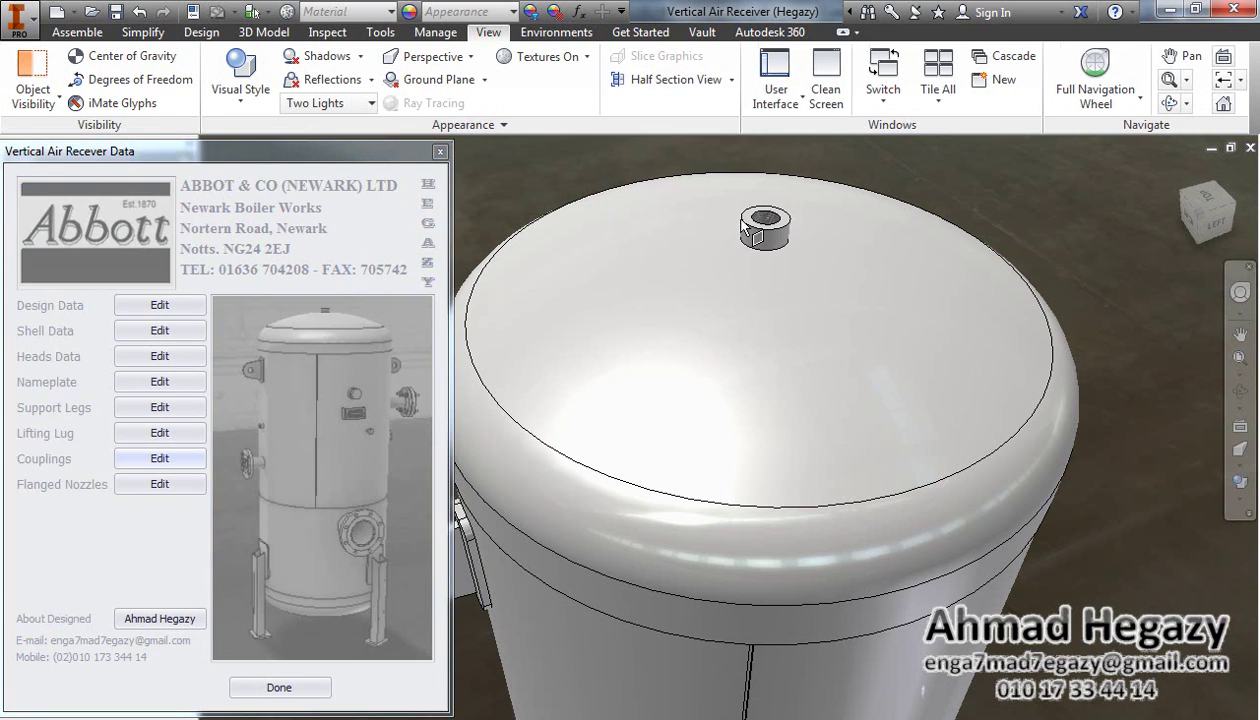
left_click(751, 652)
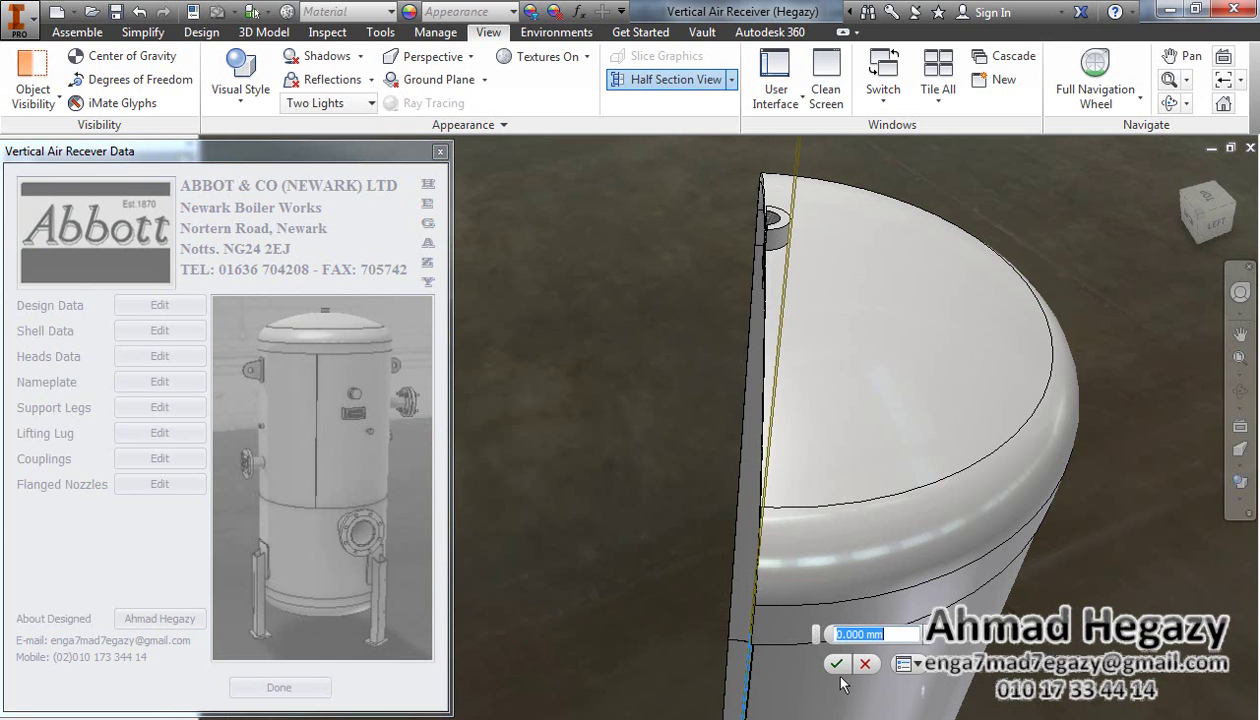
left_click(1240, 392)
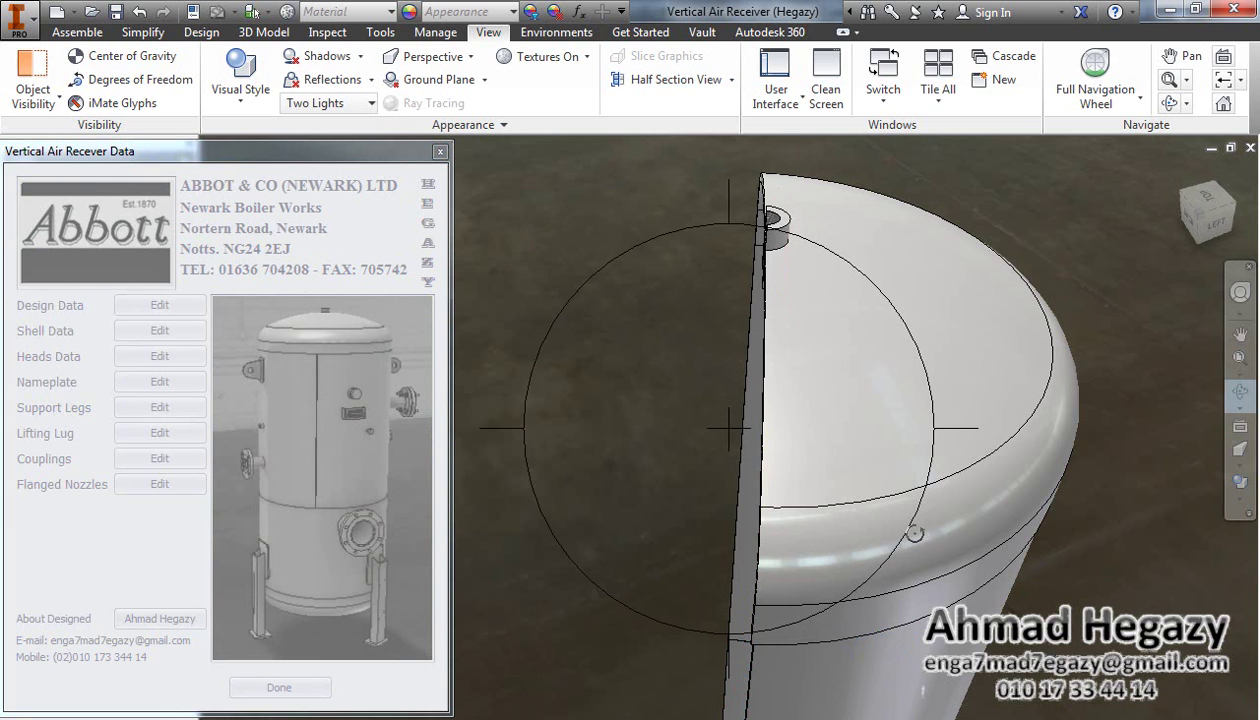
left_click_drag(811, 551, 864, 516)
left_click_drag(849, 298, 838, 236)
left_click_drag(626, 350, 722, 366)
right_click(722, 366)
left_click(781, 368)
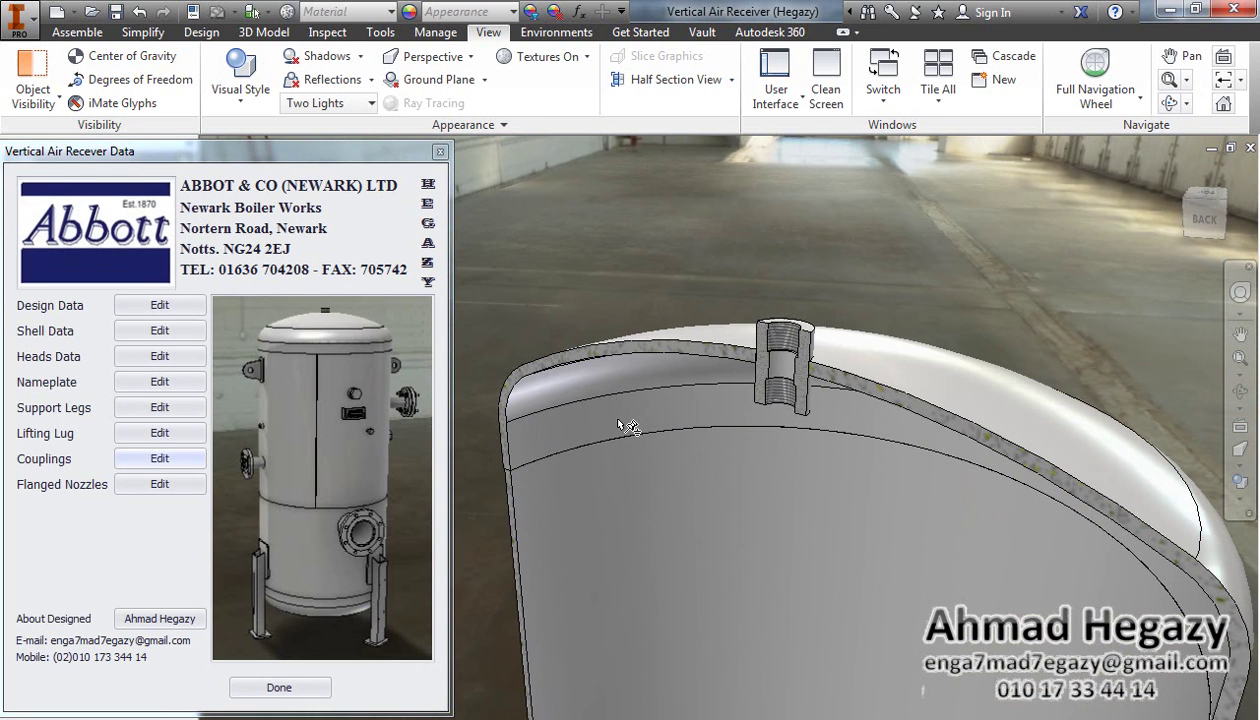
Step: Open the relief valve coupling data of the top head and set its rating to 6000 and size to 2
left_click(160, 458)
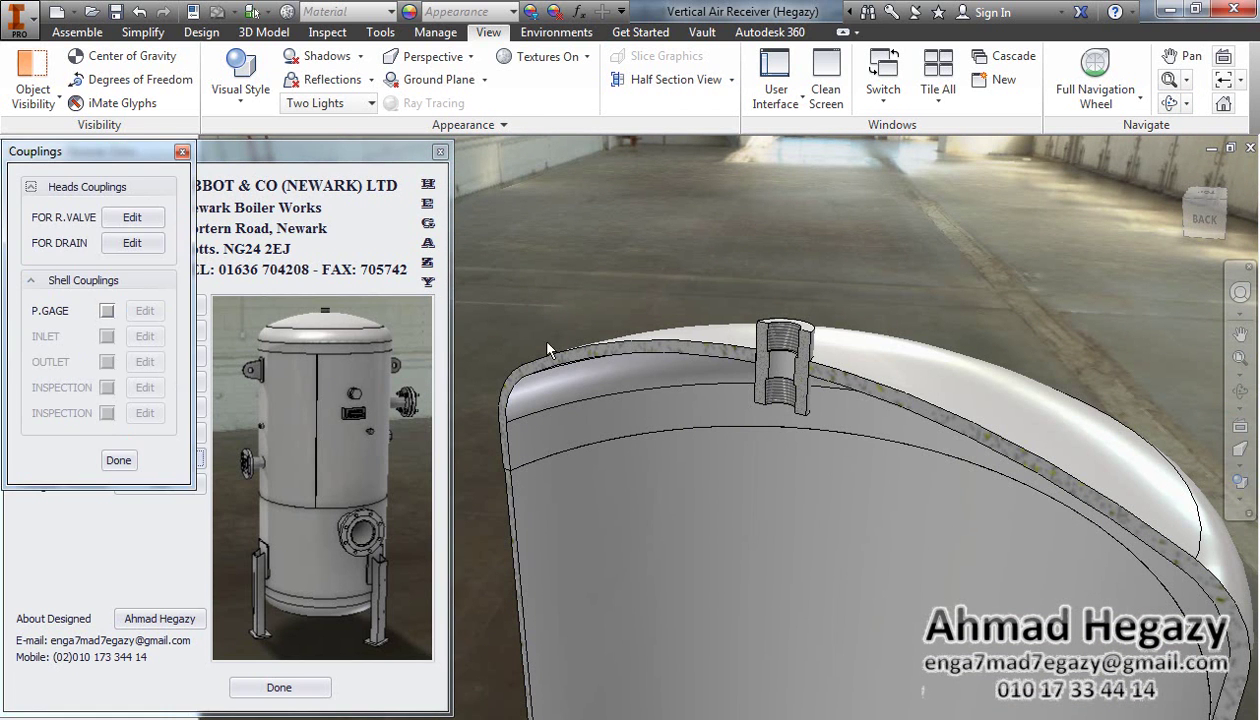
left_click(130, 218)
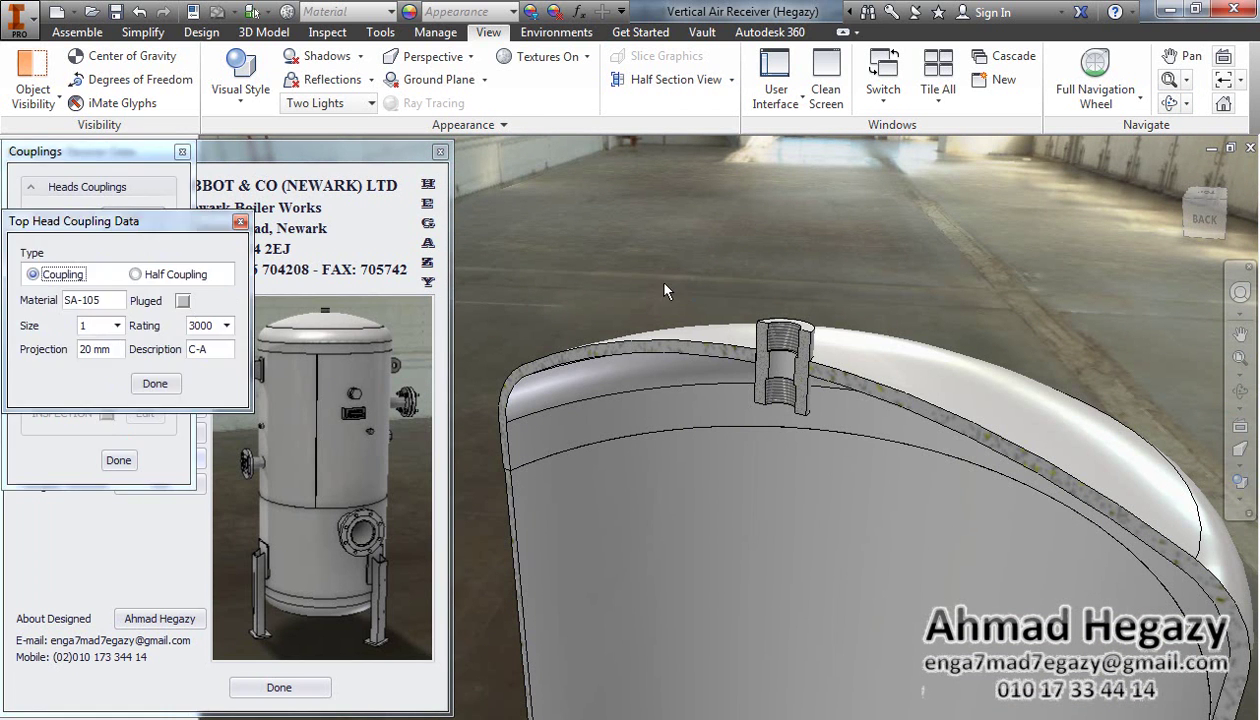
left_click_drag(189, 229, 372, 192)
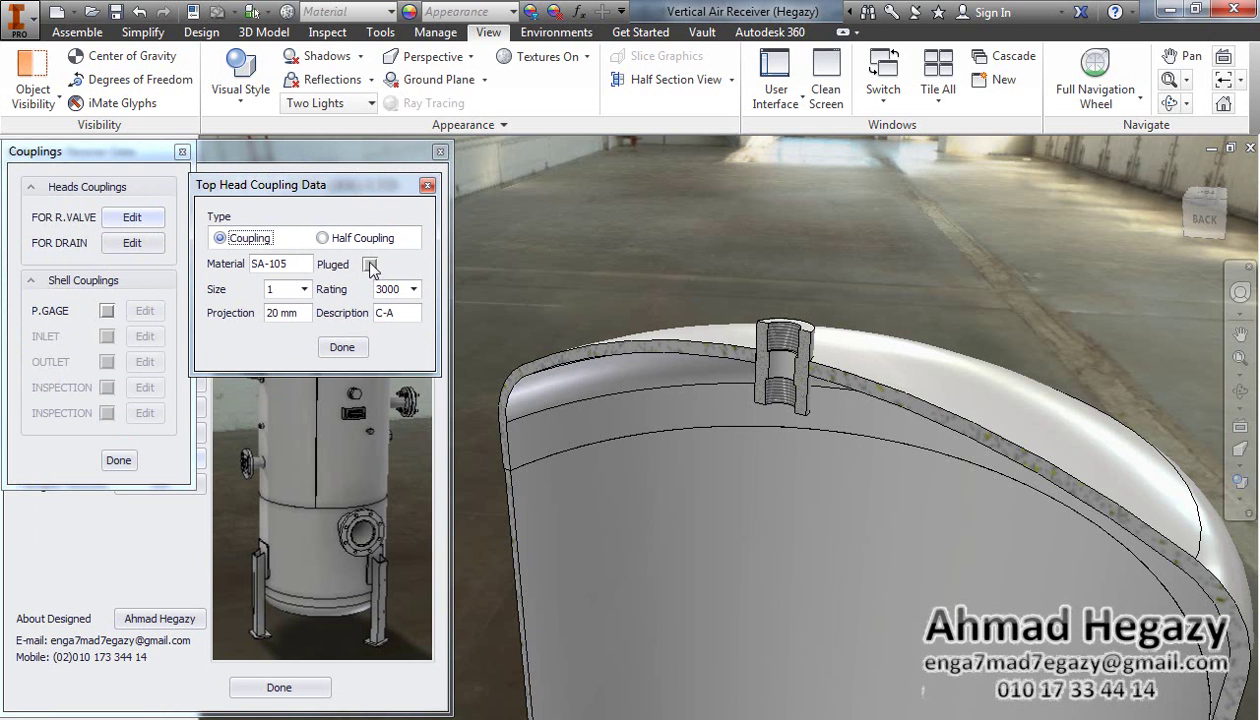
left_click(413, 289)
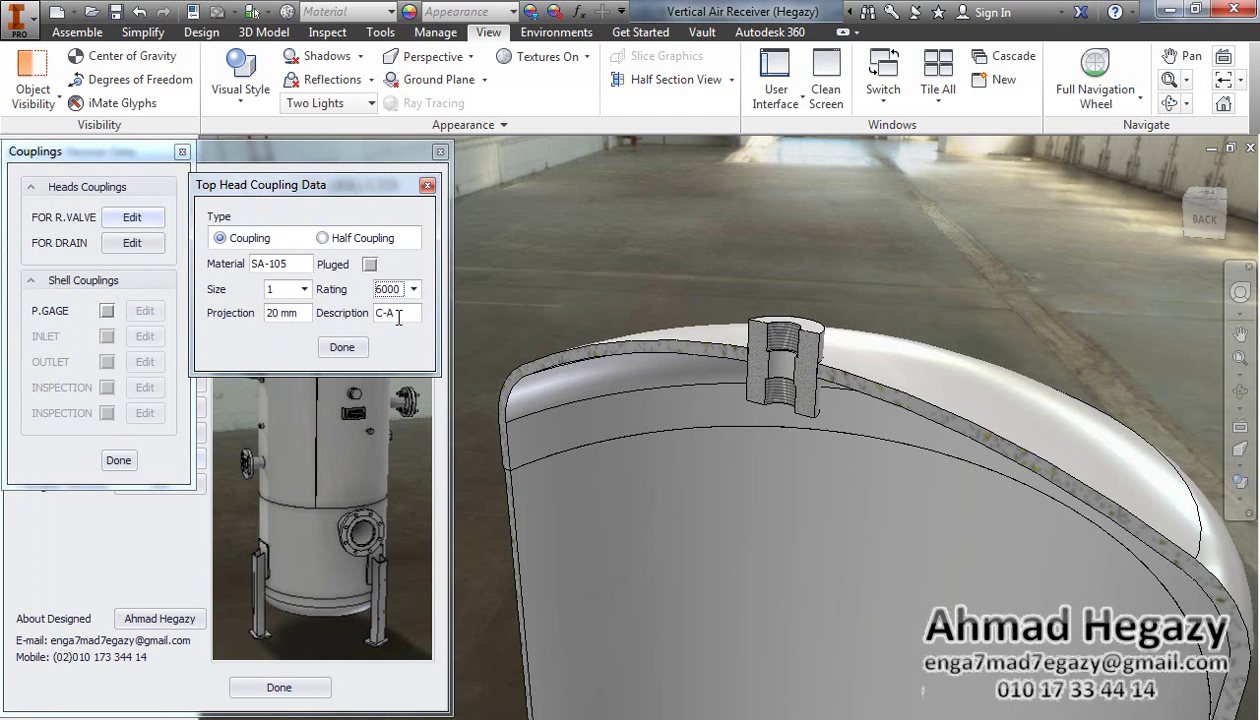
left_click(304, 289)
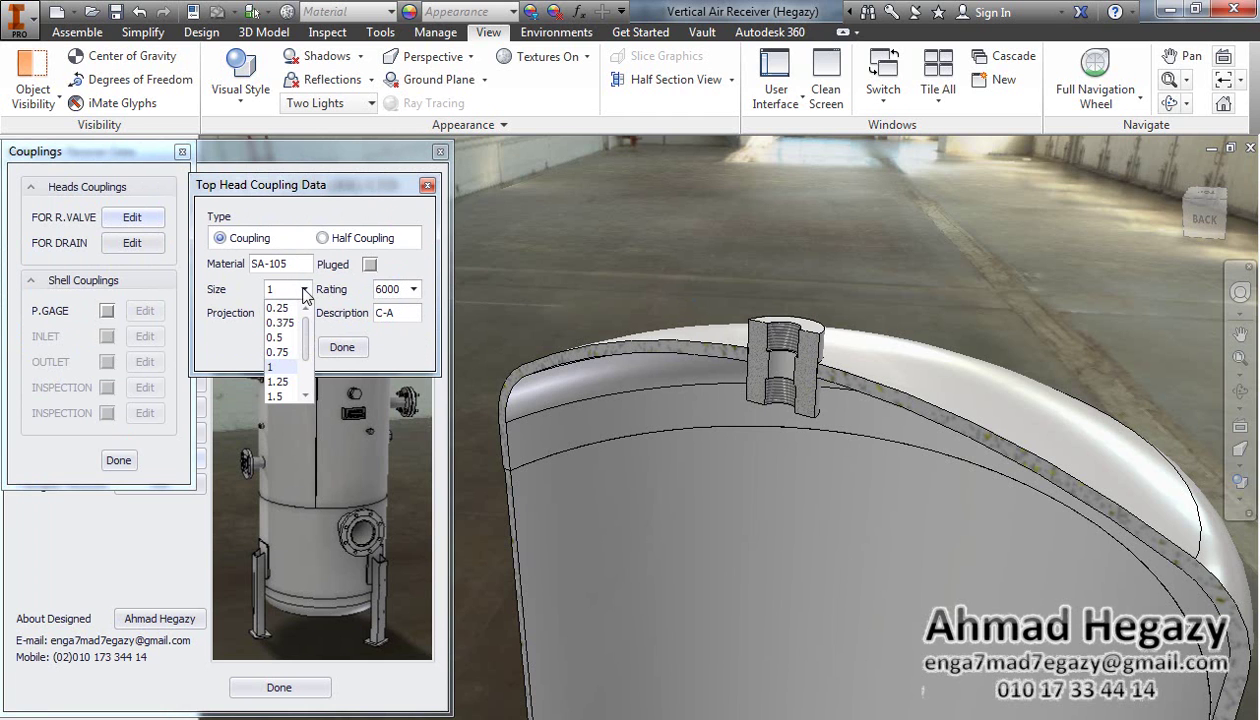
scroll(279, 380, "down", 2)
left_click(275, 366)
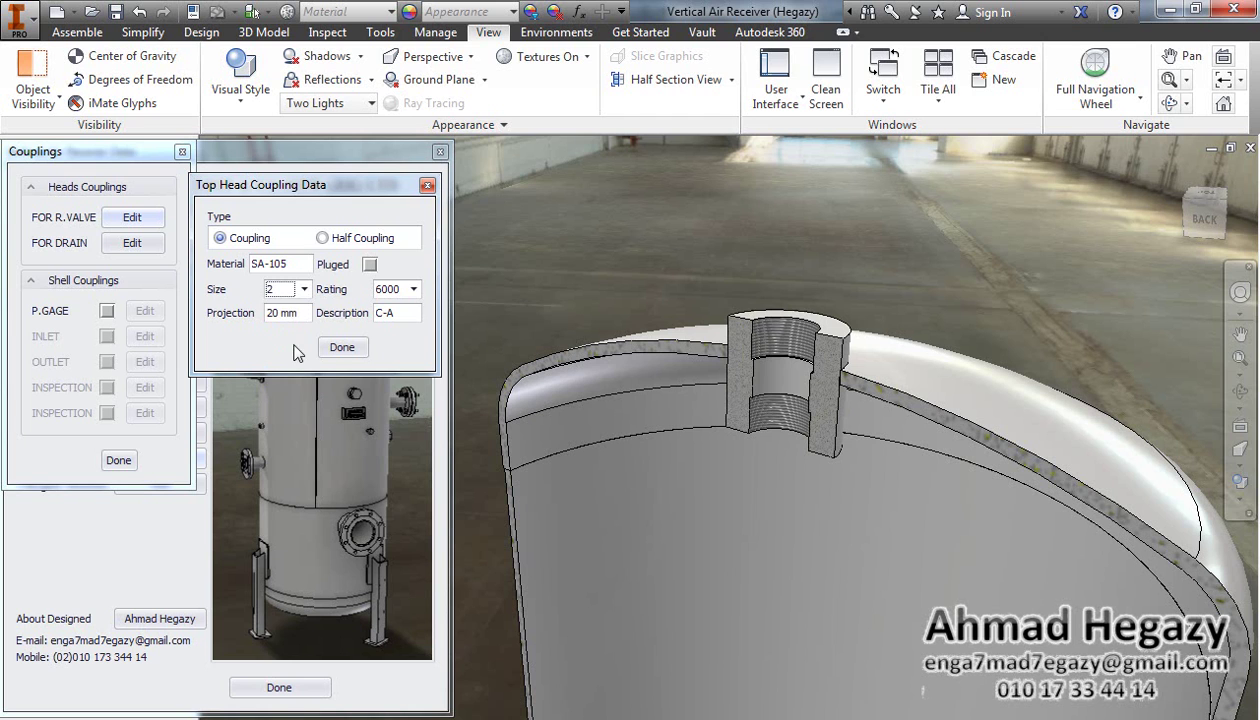
Step: Set the top head coupling's projection to 35 mm and finish its data
key("Tab")
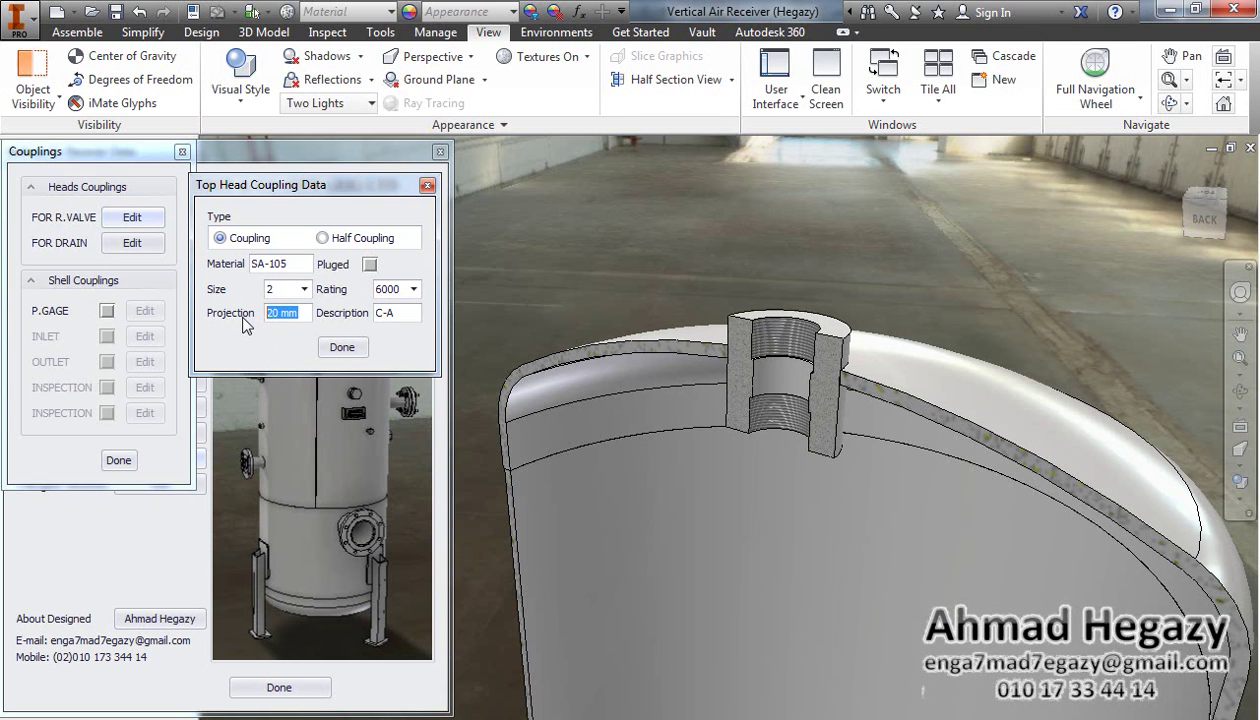
type("35")
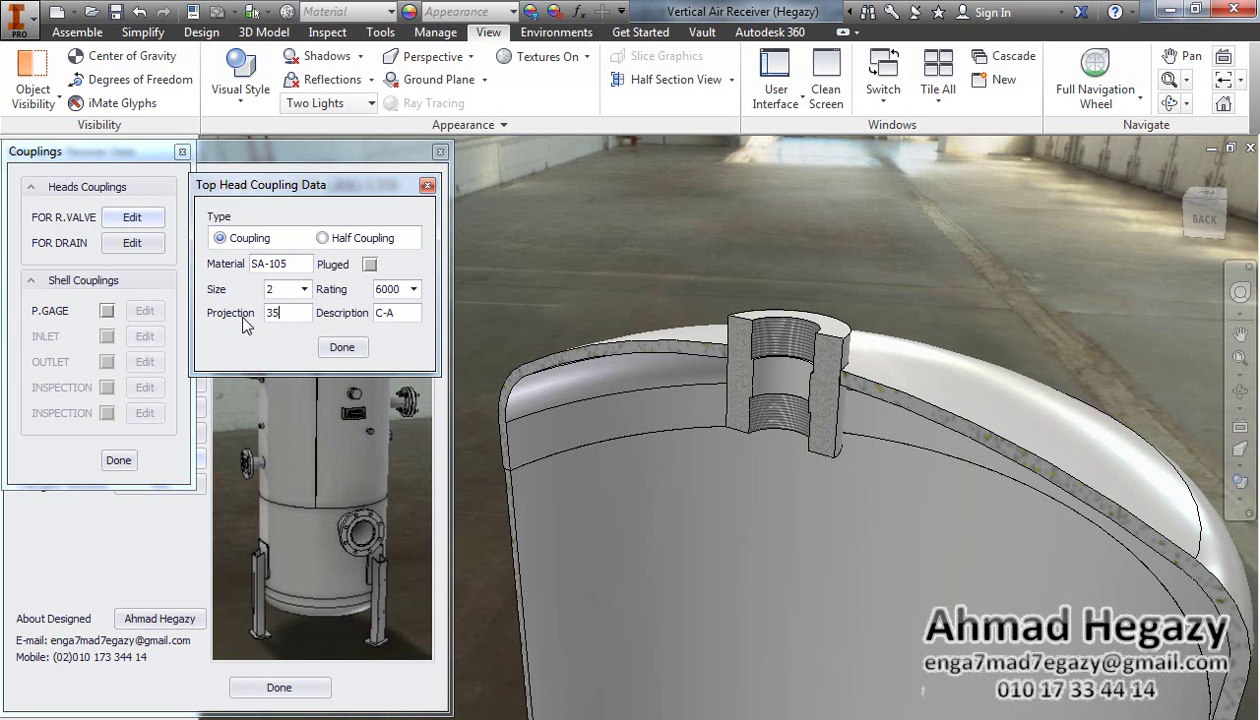
left_click(342, 347)
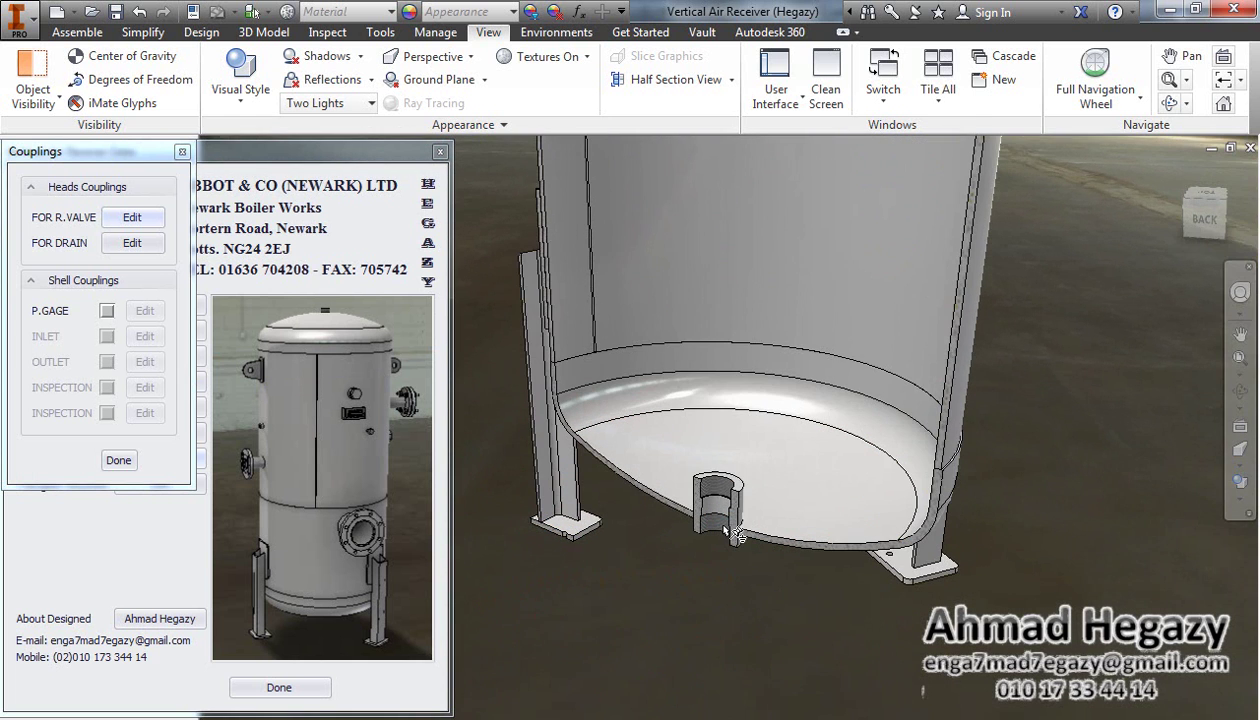
Step: Open the drain coupling data of the bottom head, change its type to Half Coupling and make it plugged
scroll(738, 515, "down", 3)
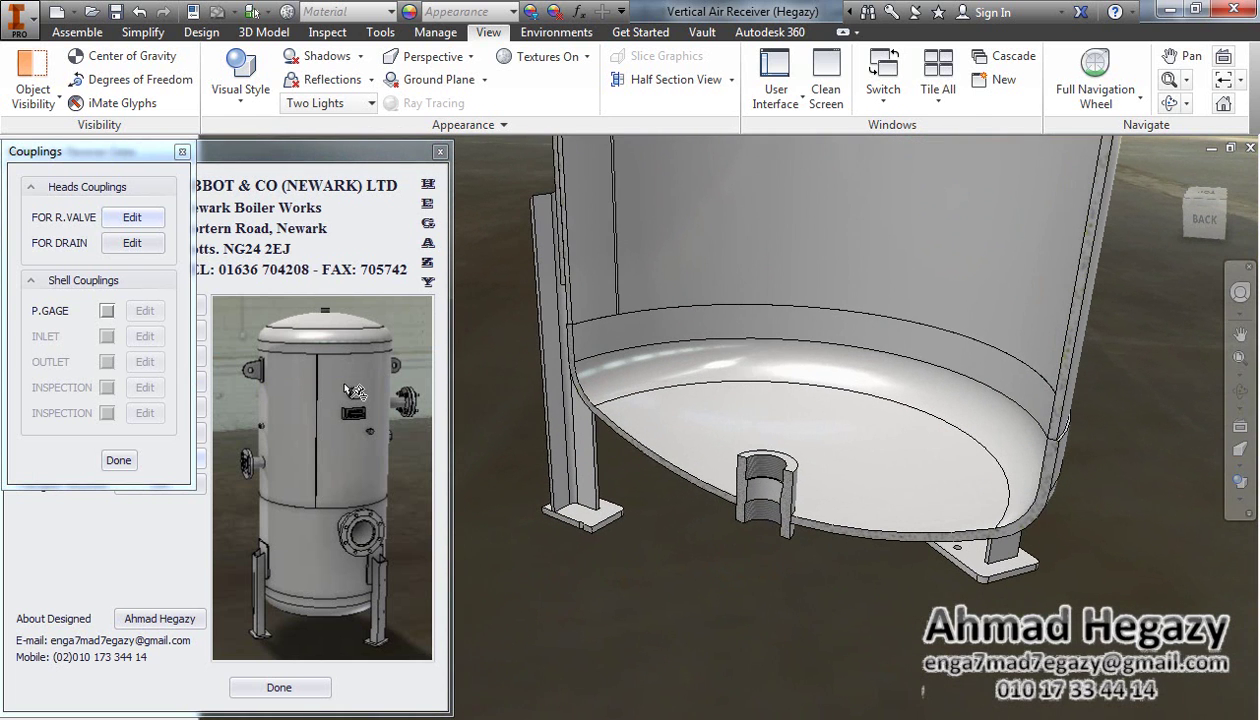
left_click(128, 246)
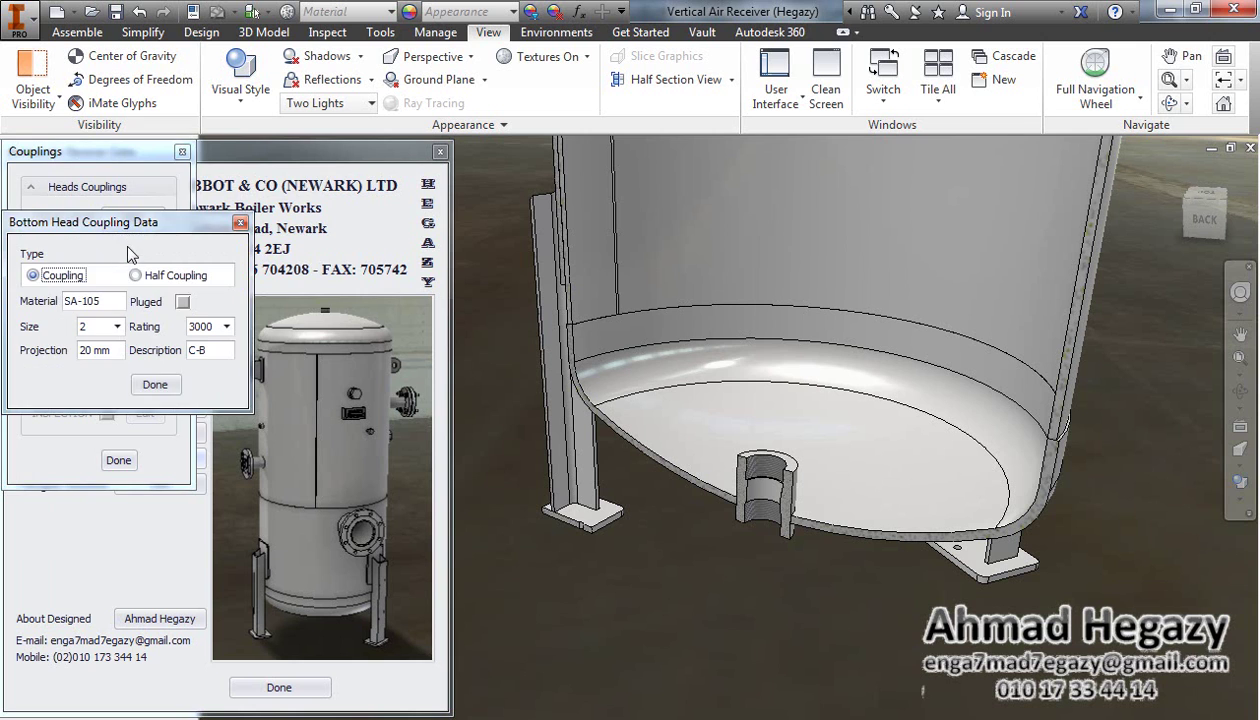
left_click(279, 250)
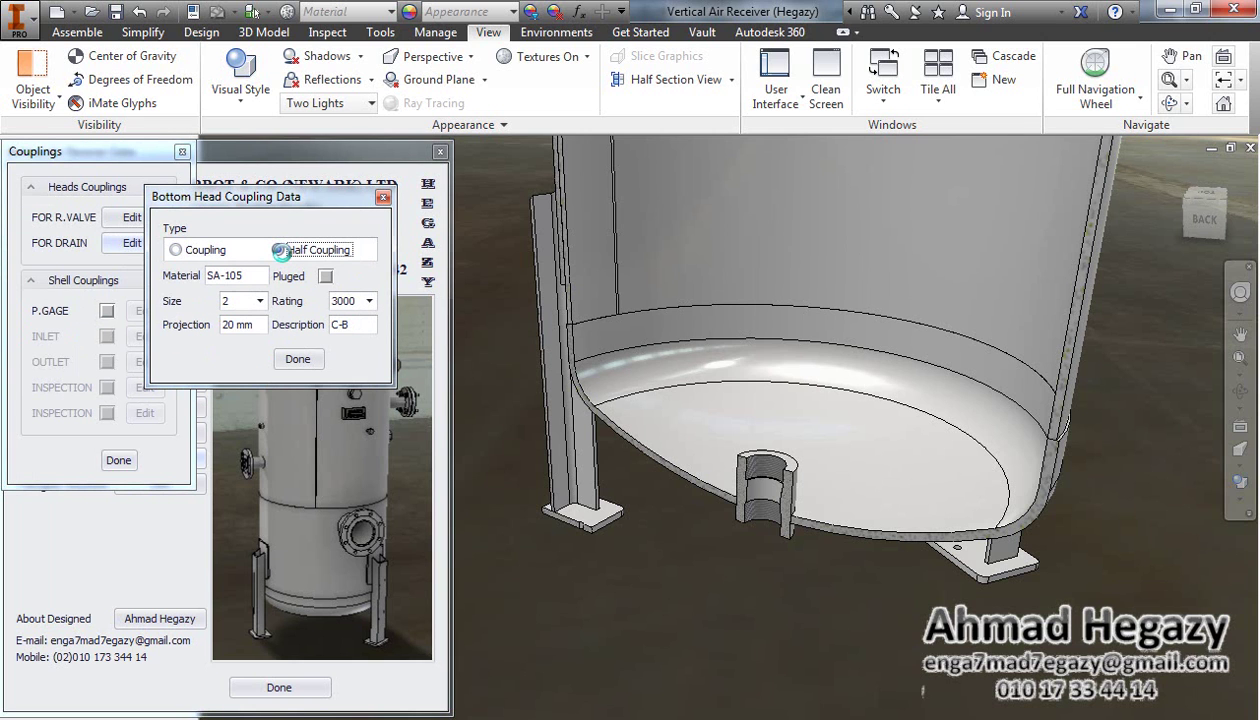
left_click(325, 276)
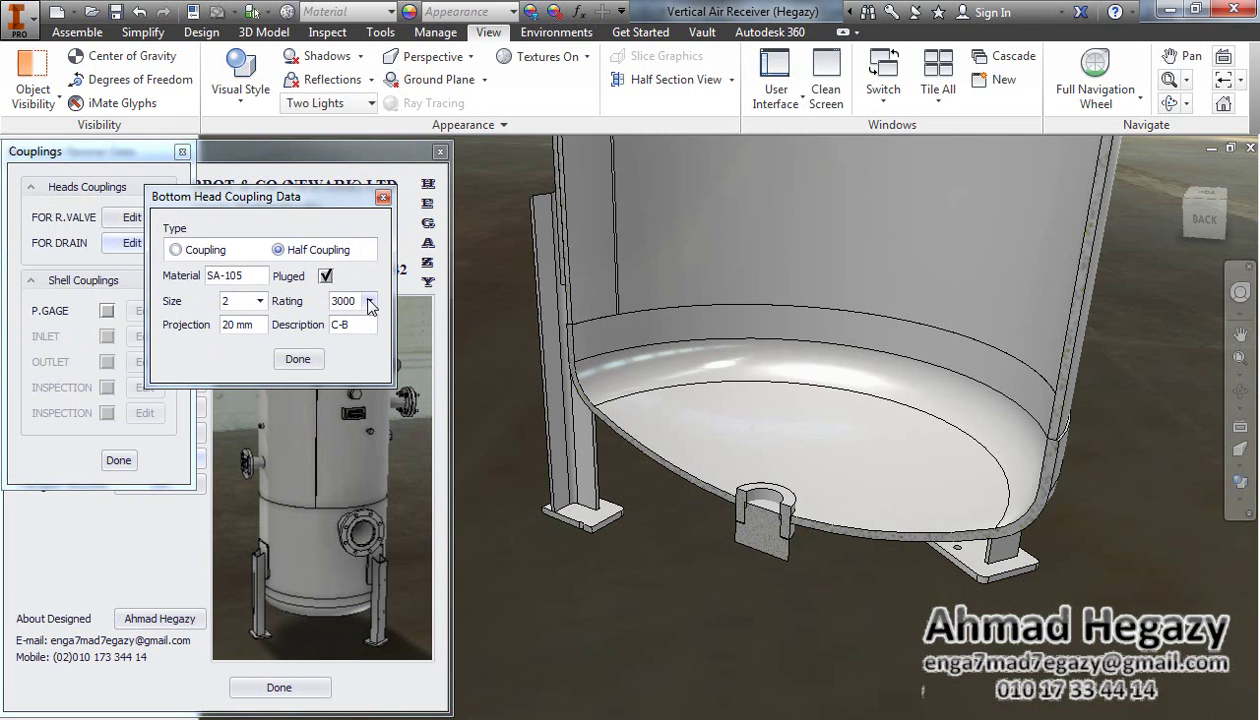
Step: Set the bottom head coupling's rating to 6000 and size to 1, and finish its data
left_click(365, 301)
left_click(355, 336)
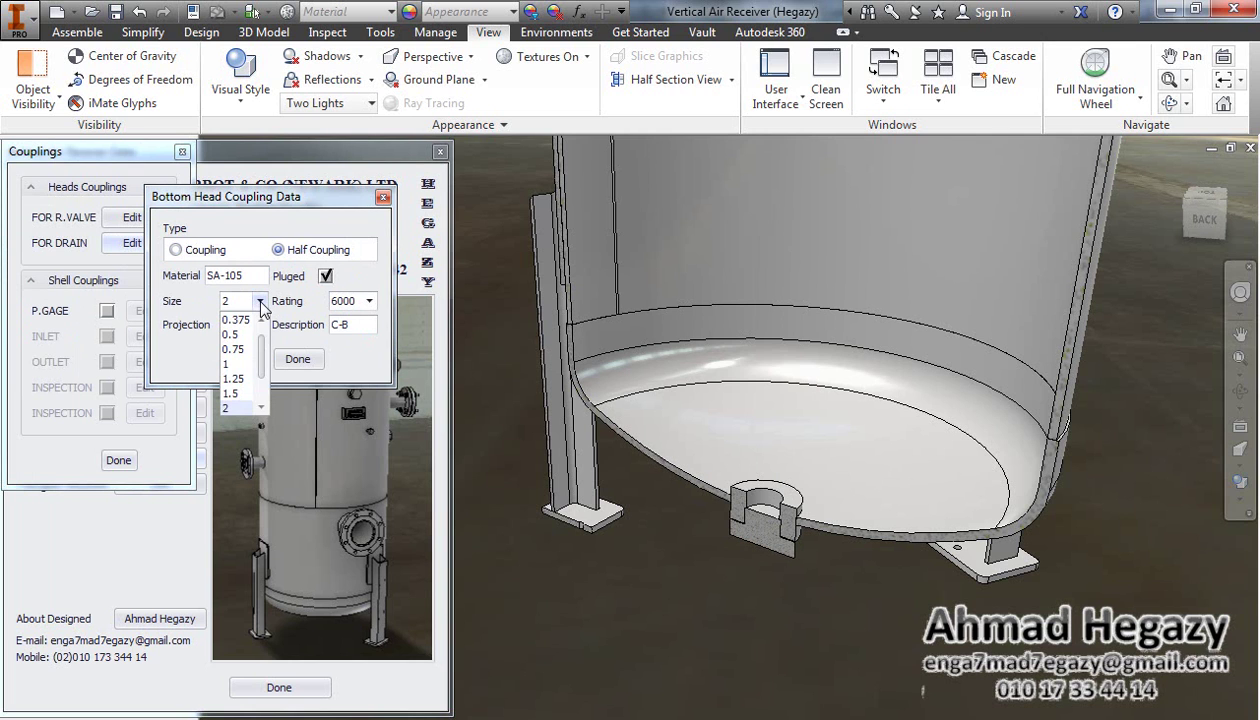
left_click(236, 364)
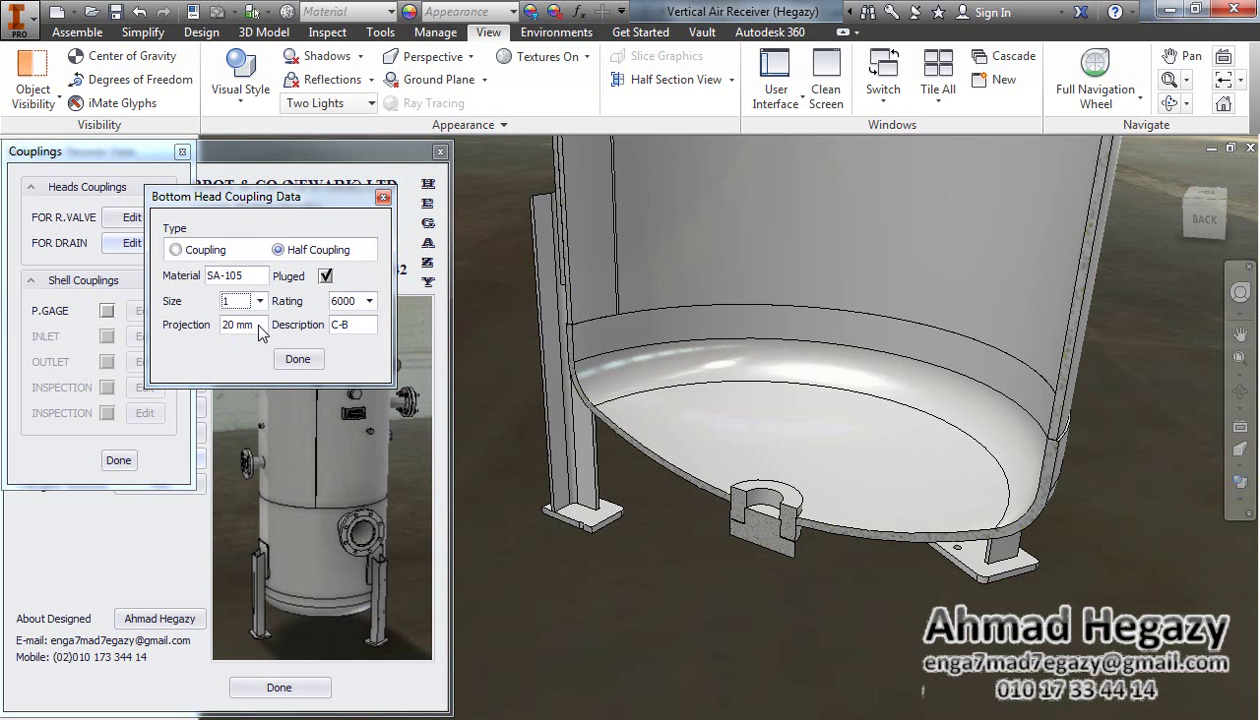
left_click_drag(262, 325, 215, 328)
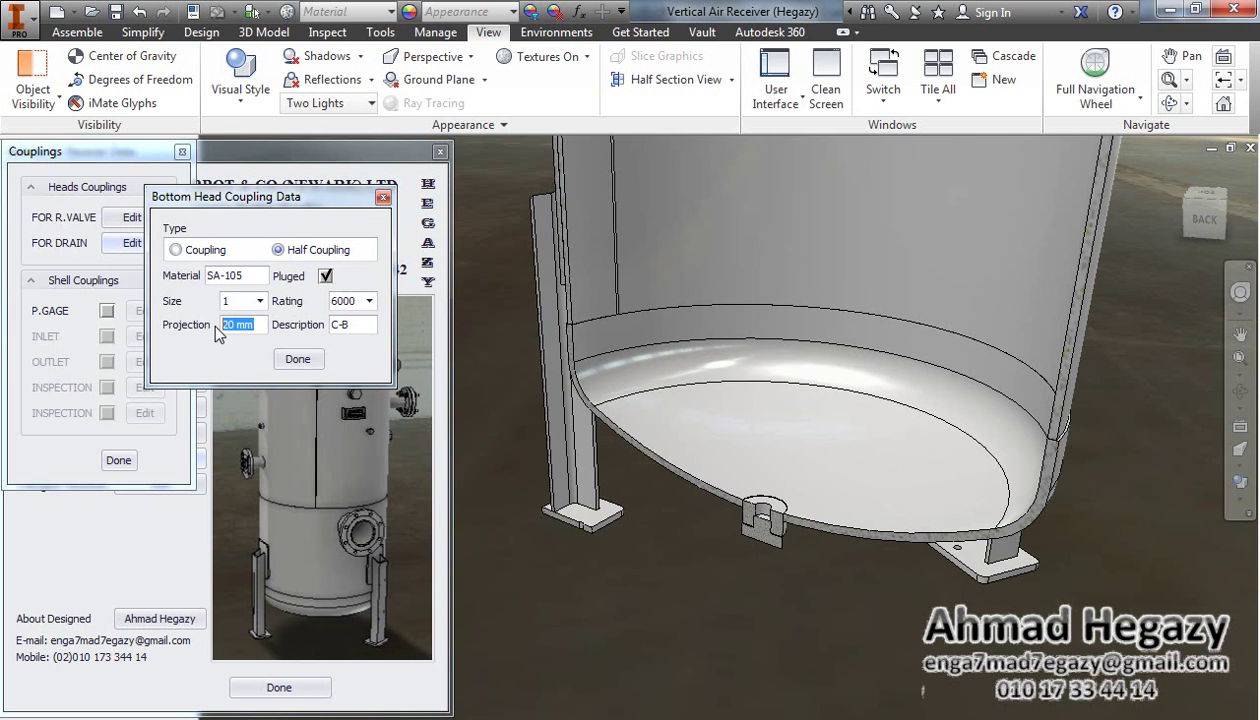
left_click(285, 357)
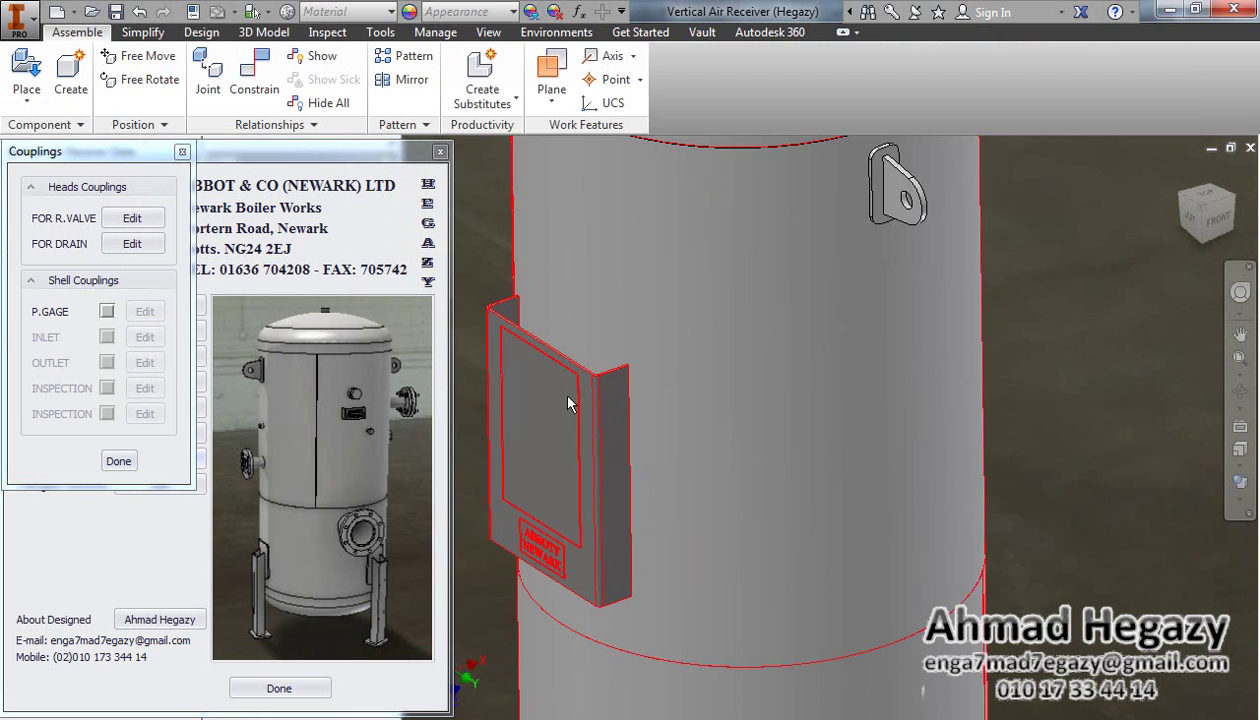
Step: Activate the P.GAGE coupling on the shell and set its type to Half Coupling
left_click(106, 312)
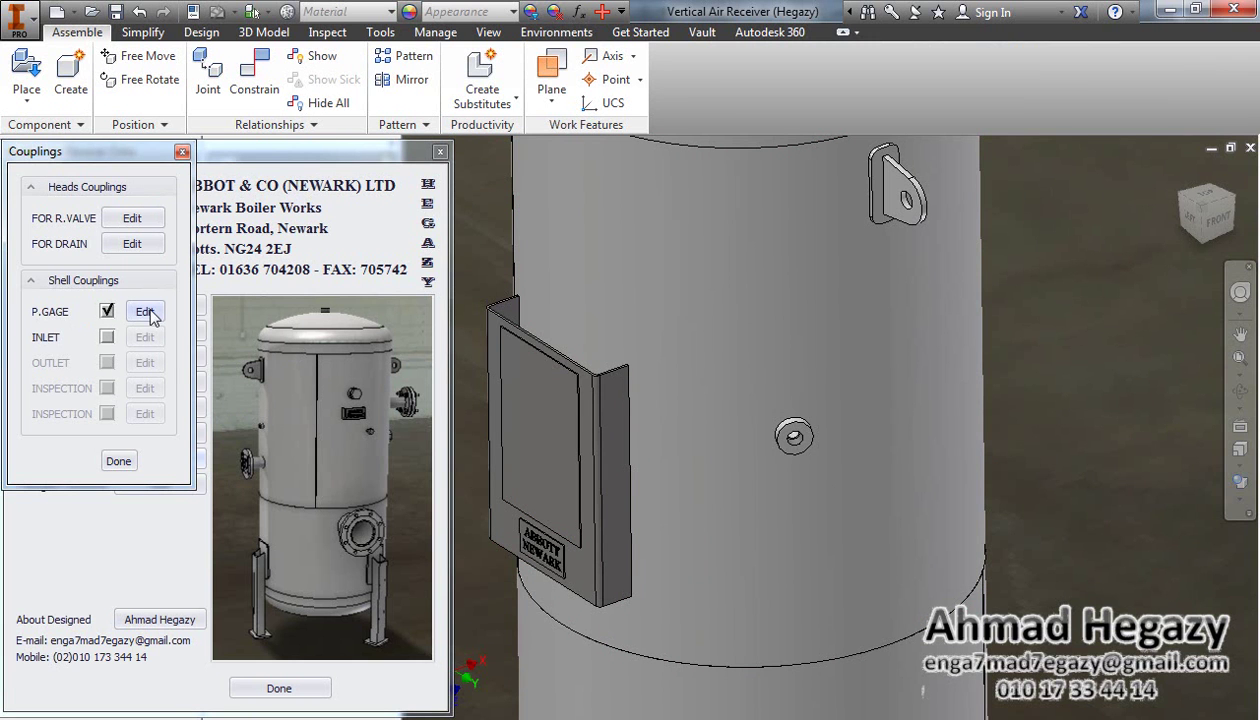
left_click(146, 312)
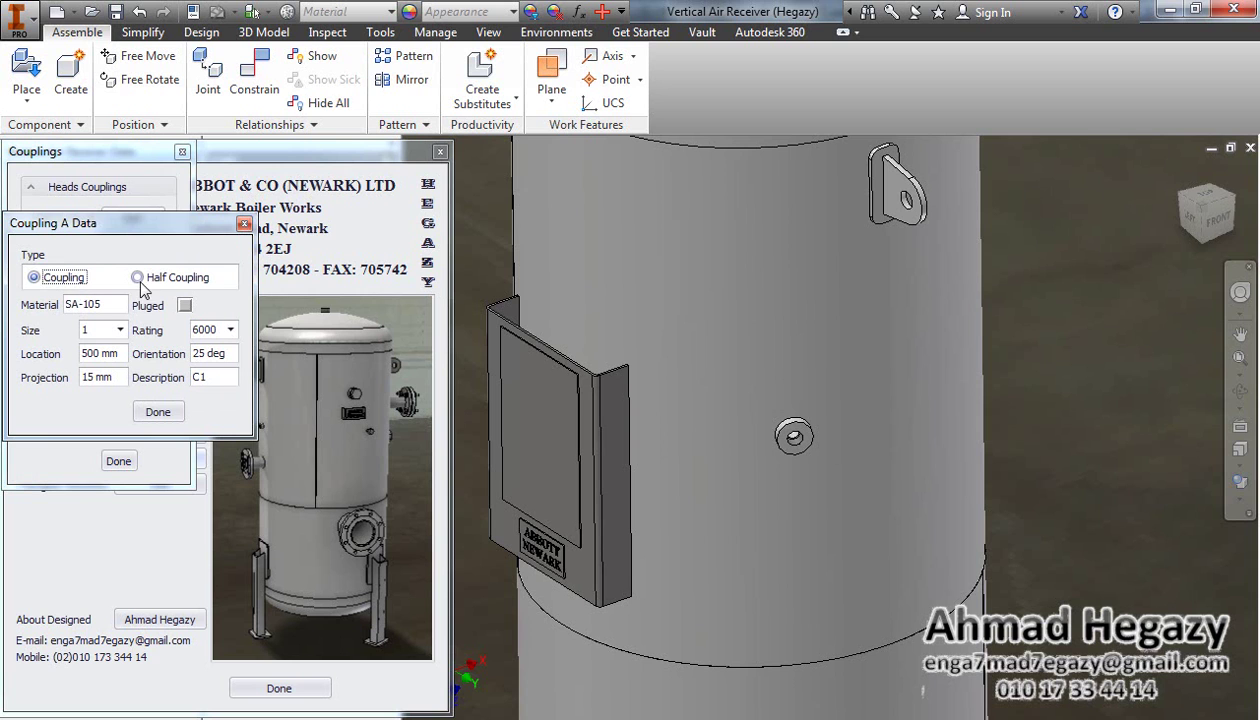
left_click(140, 277)
left_click(140, 277)
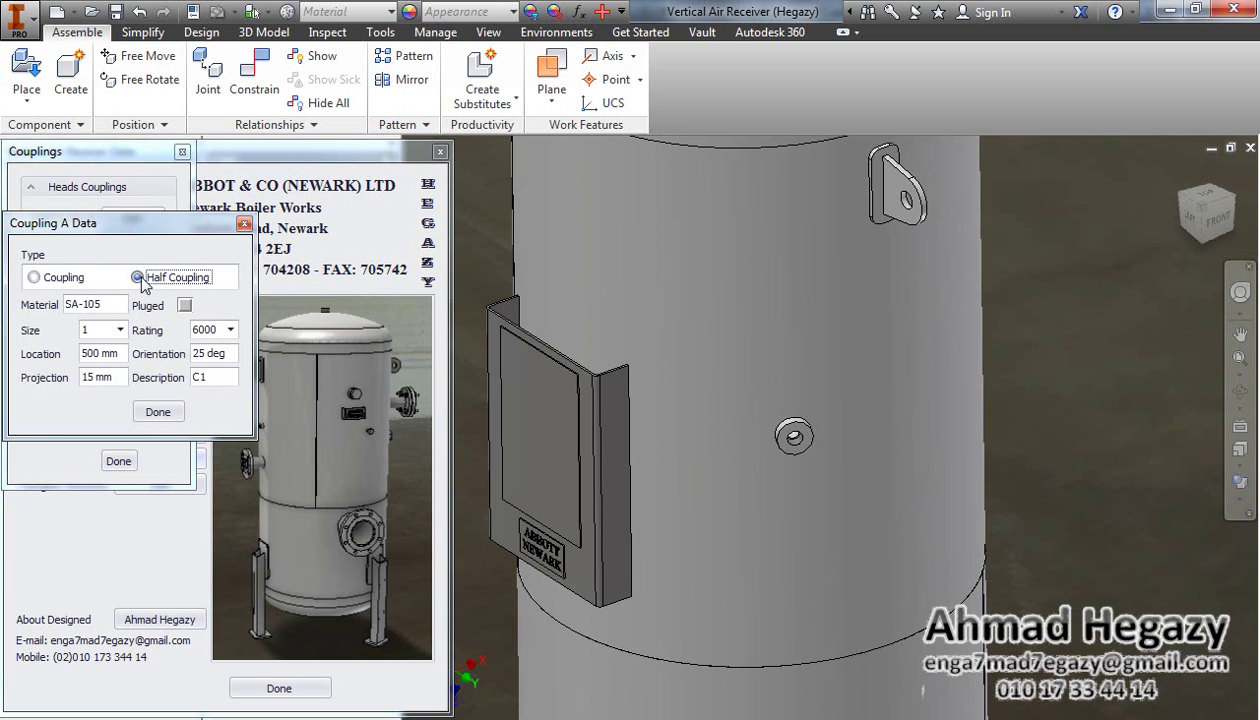
Step: Make the P.GAGE shell coupling plugged and set its size to 2
left_click(185, 308)
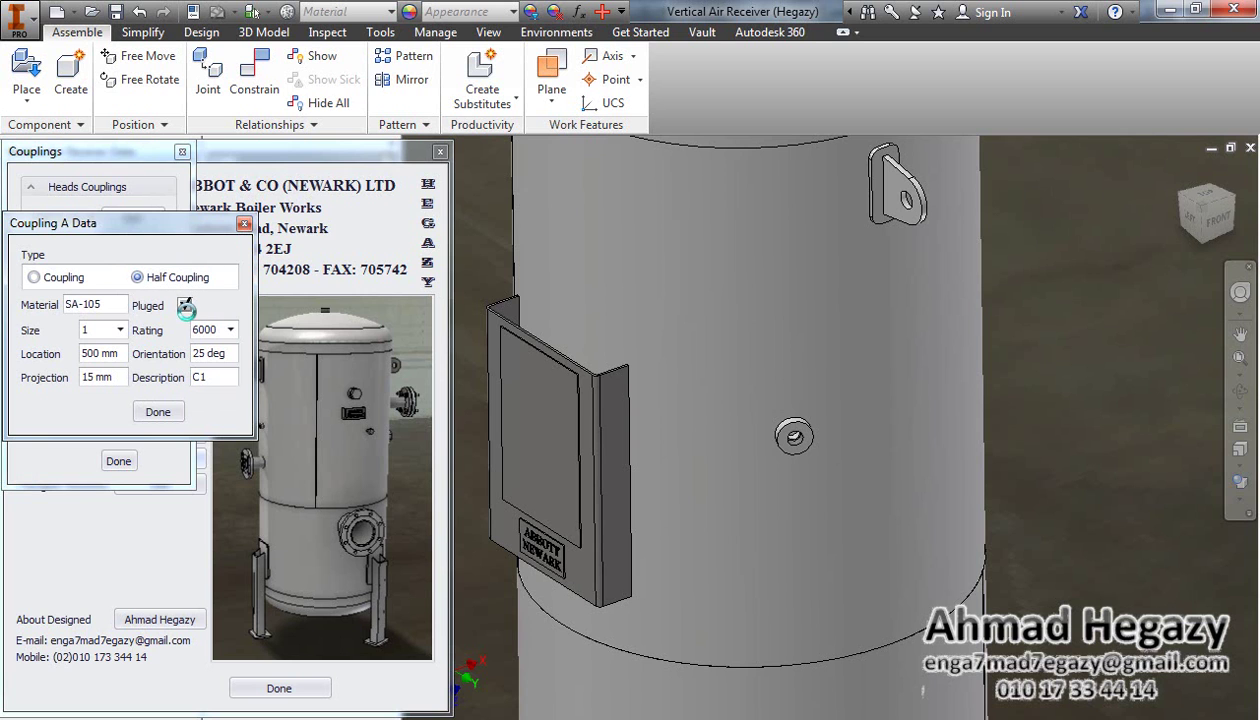
left_click(115, 330)
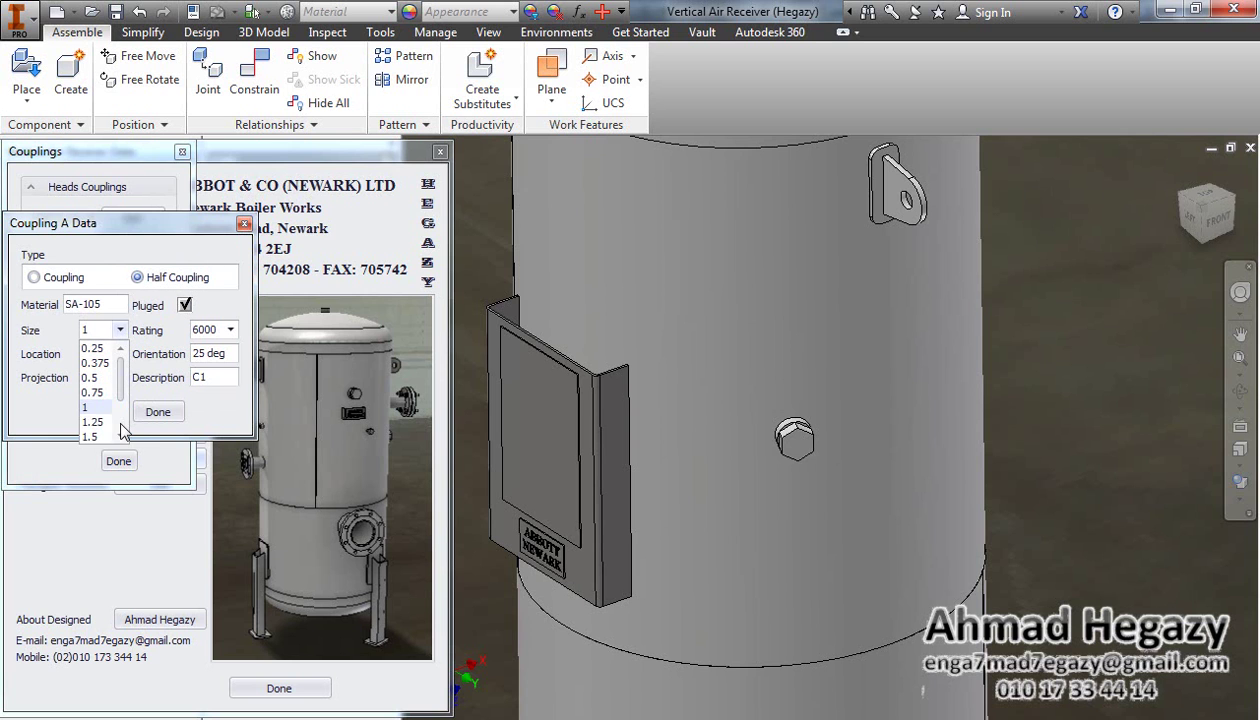
scroll(115, 425, "down", 3)
left_click(92, 408)
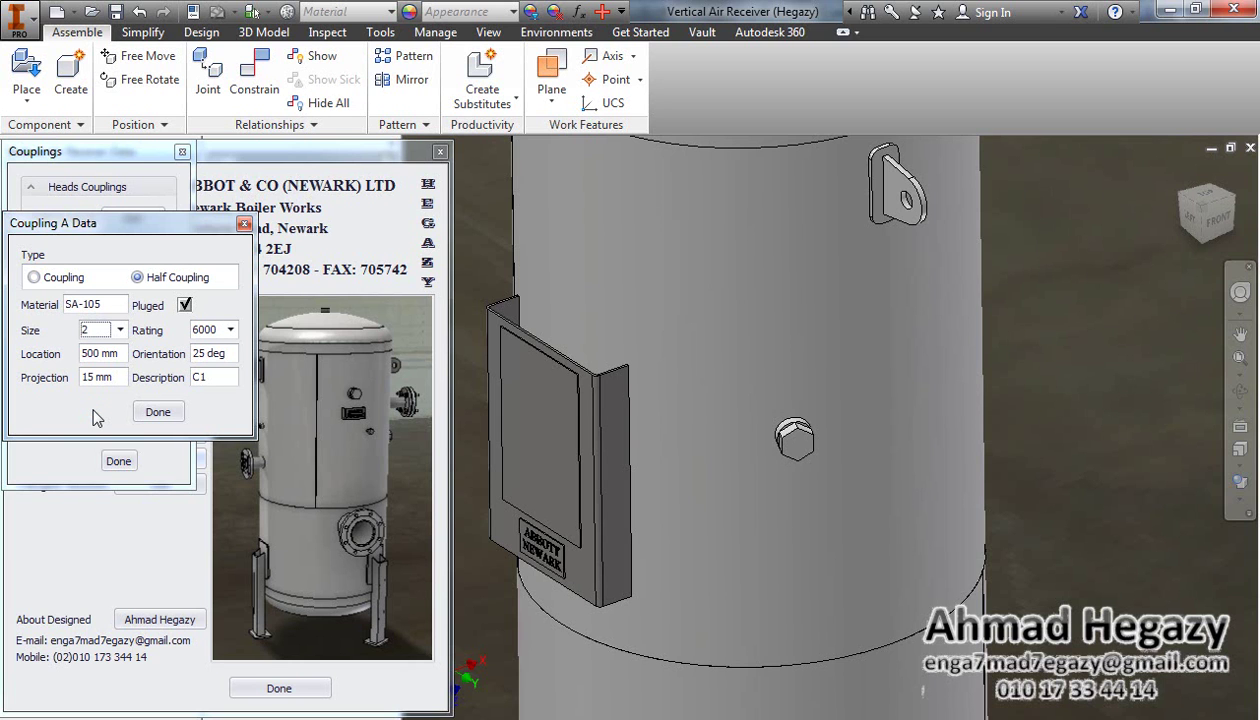
Step: Remove the plug from the P.GAGE coupling, set its rating to 3000 and finish its data
left_click(186, 308)
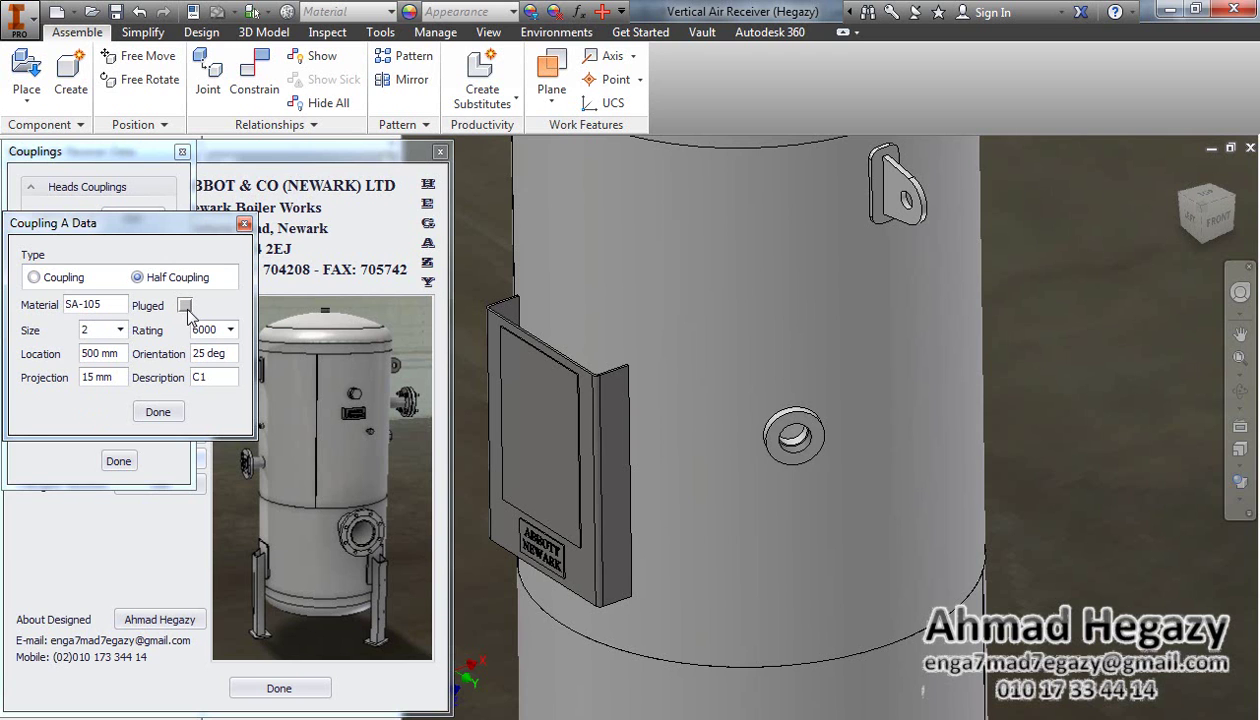
left_click(221, 329)
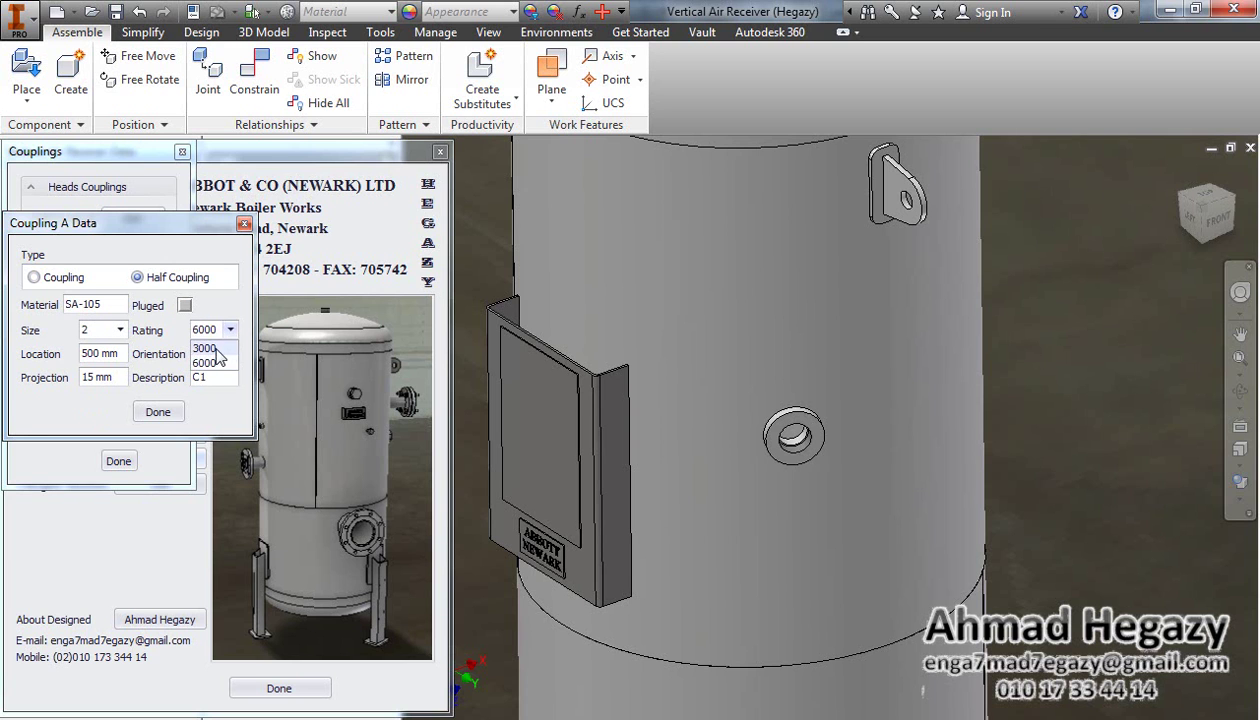
left_click(215, 347)
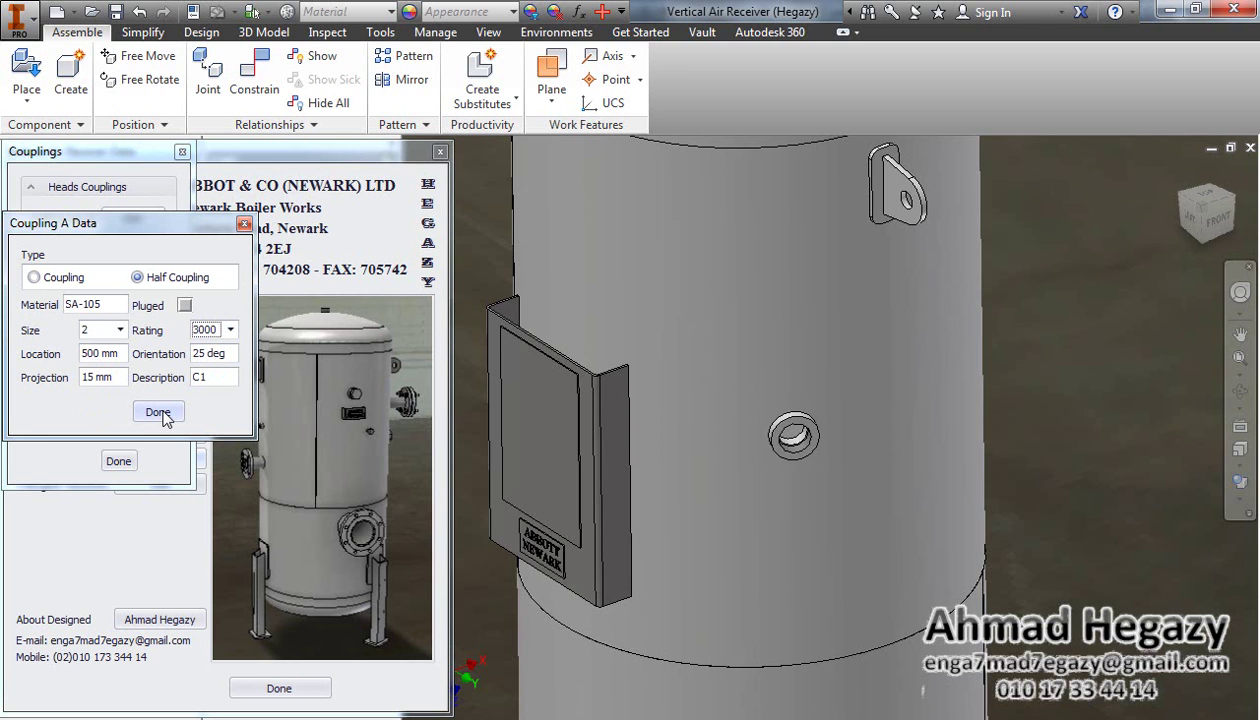
left_click(162, 414)
Step: Activate the INLET coupling on the shell and set its location to 1200 mm
left_click(104, 336)
left_click(793, 432)
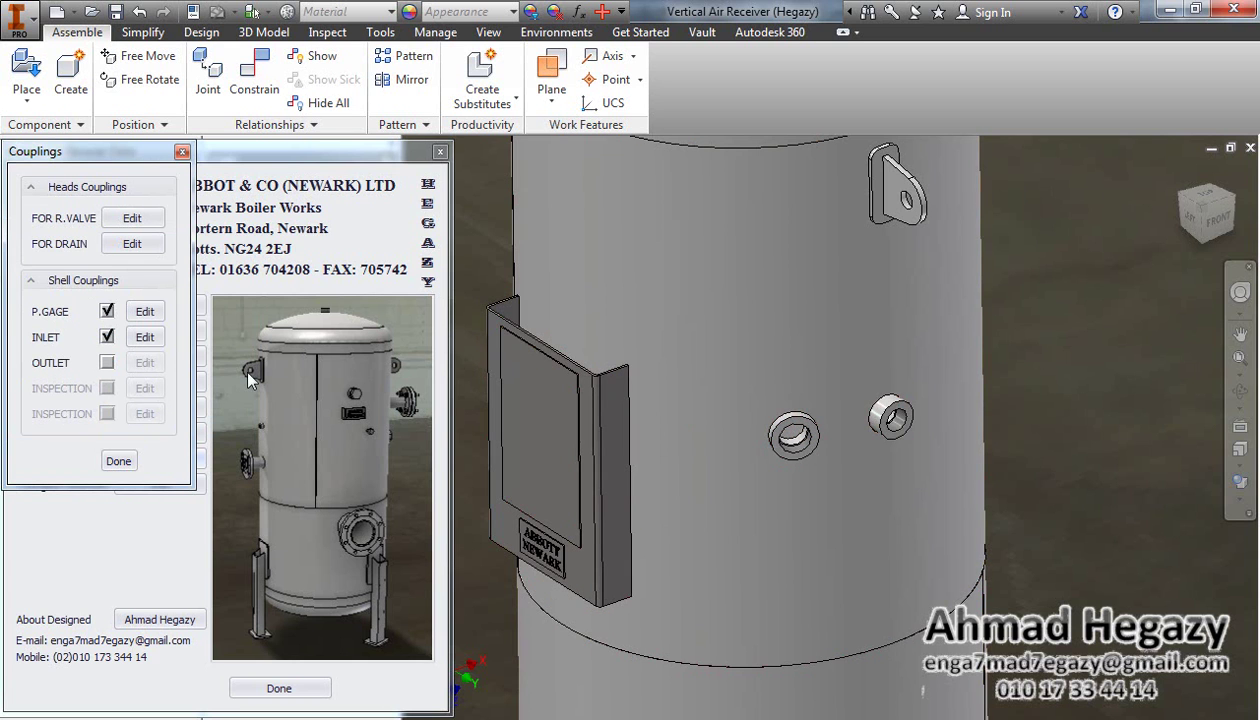
left_click(145, 338)
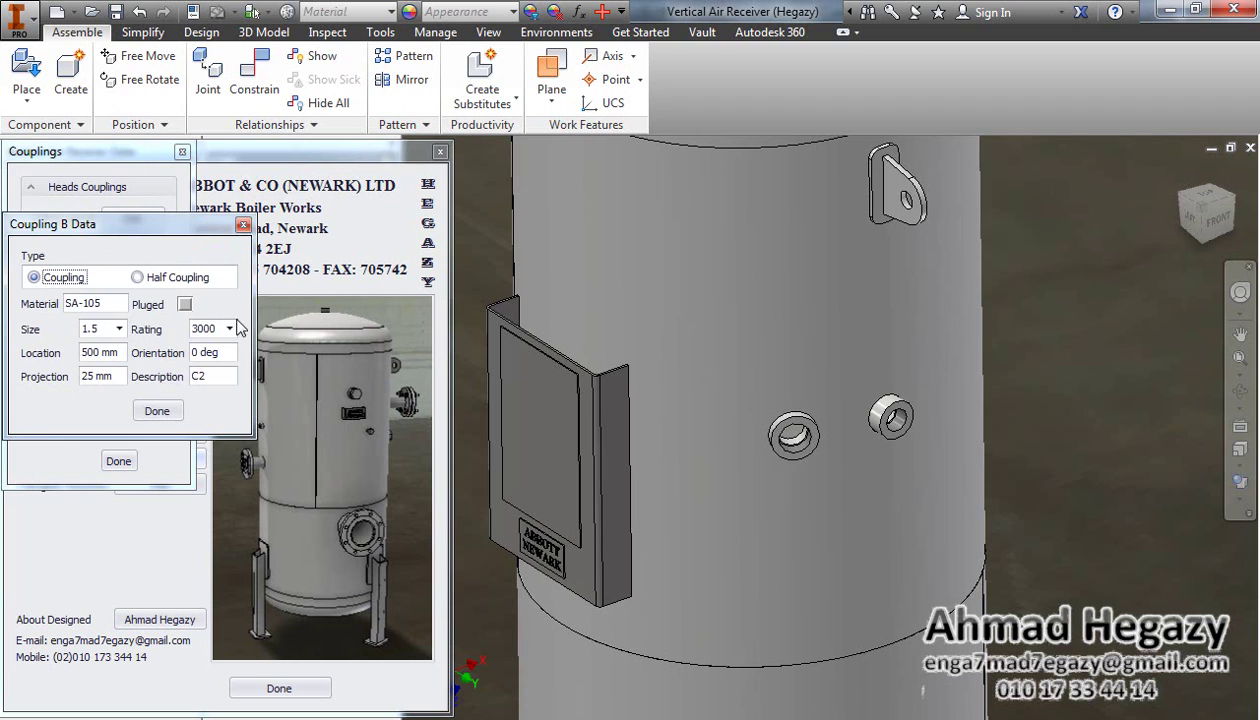
left_click_drag(120, 352, 60, 352)
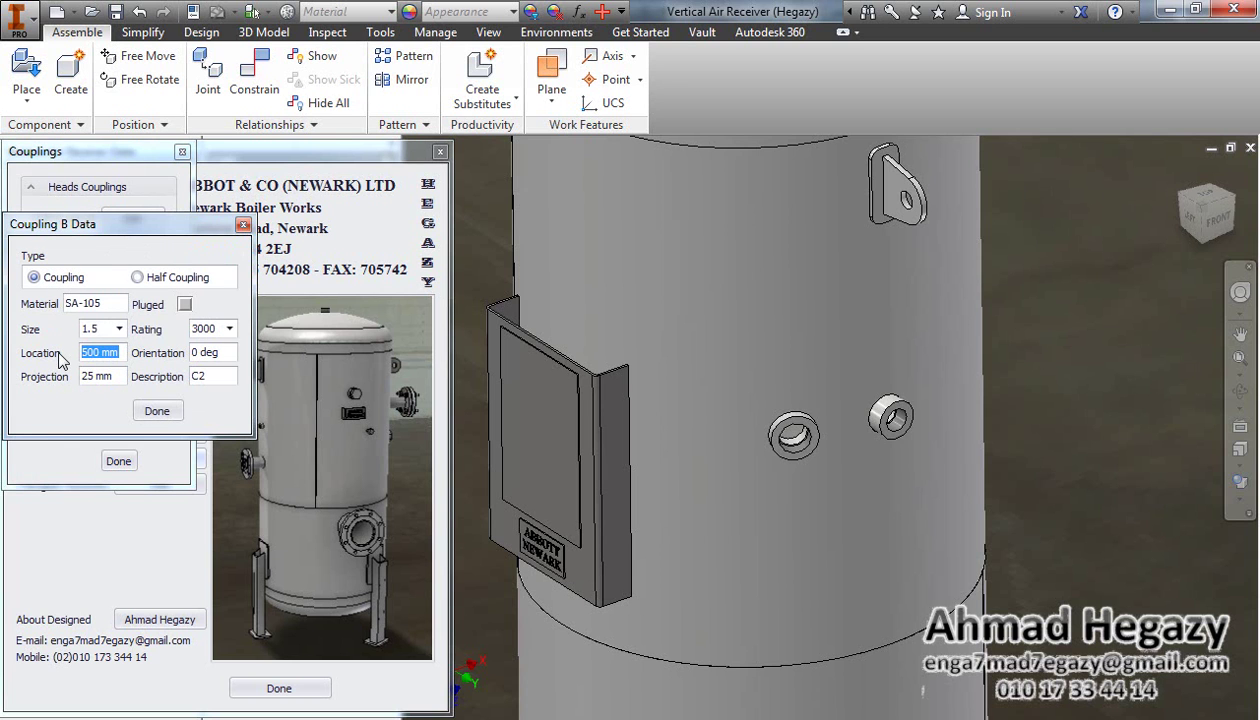
type("12")
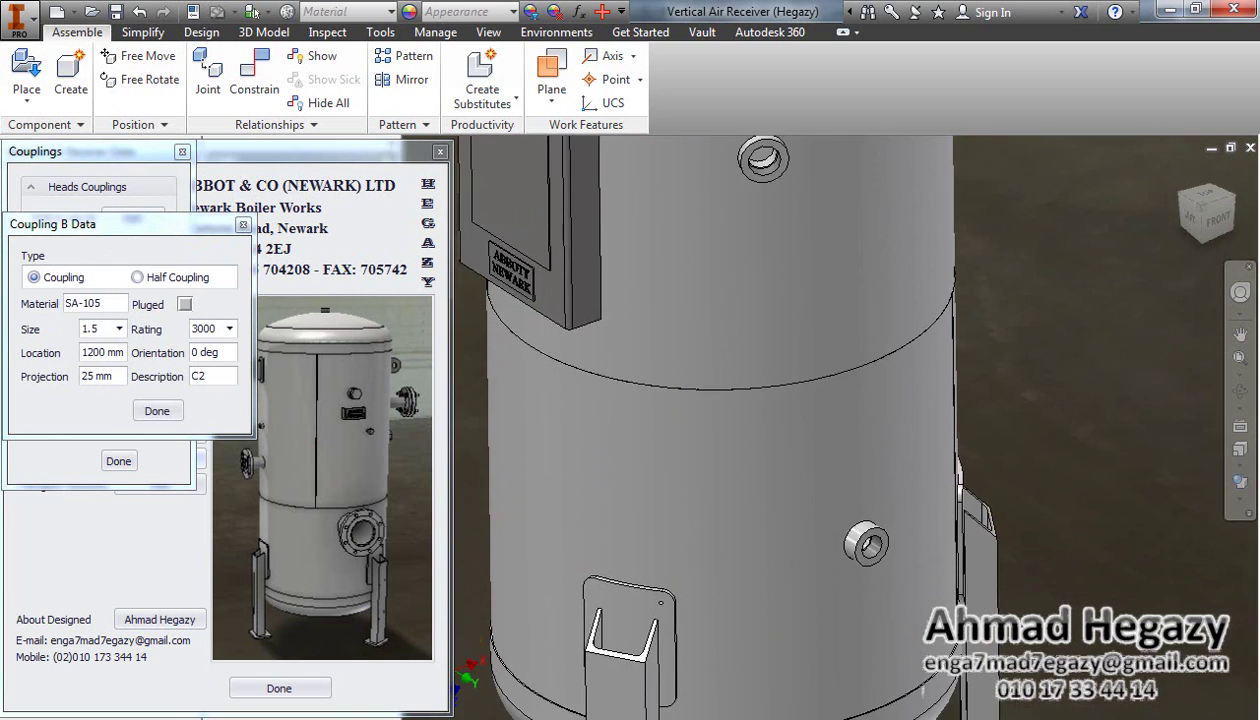
Step: Make the inlet coupling plugged, set its size to 3 and finish its data
left_click(183, 305)
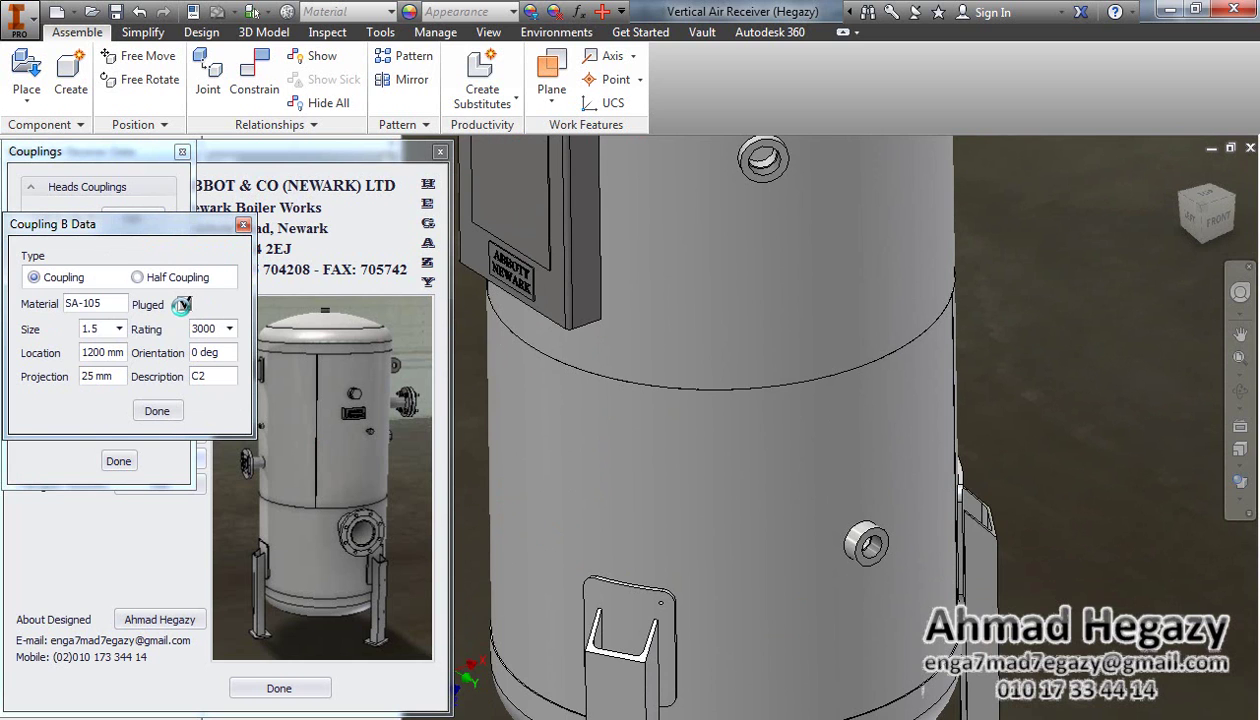
left_click(119, 329)
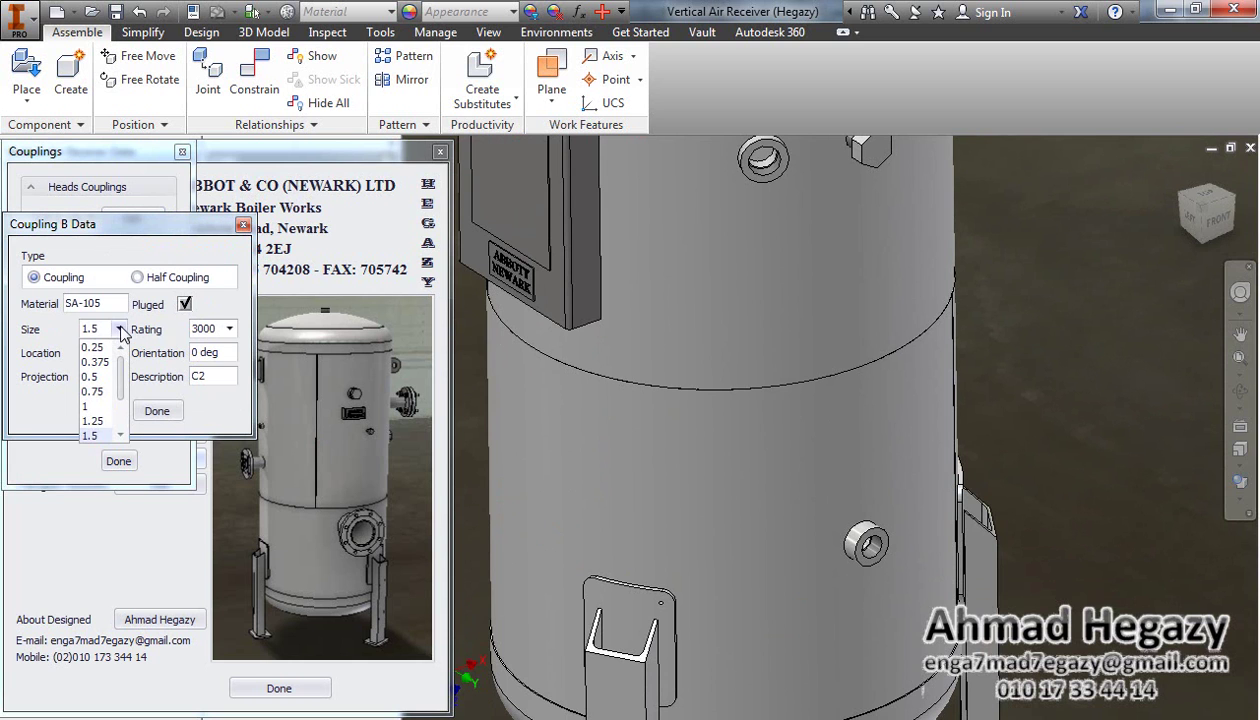
scroll(97, 425, "down", 2)
left_click(96, 424)
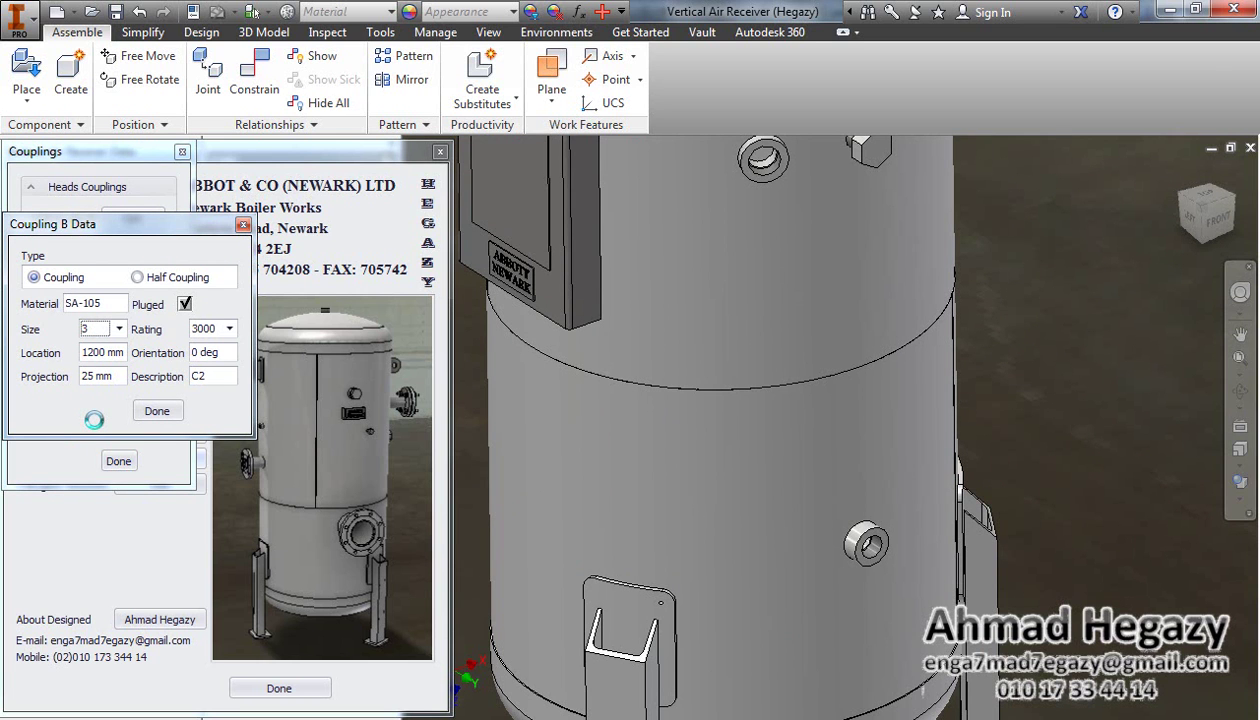
left_click(157, 411)
Step: Activate the OUTLET coupling on the shell and set its orientation to 180 deg
left_click(107, 363)
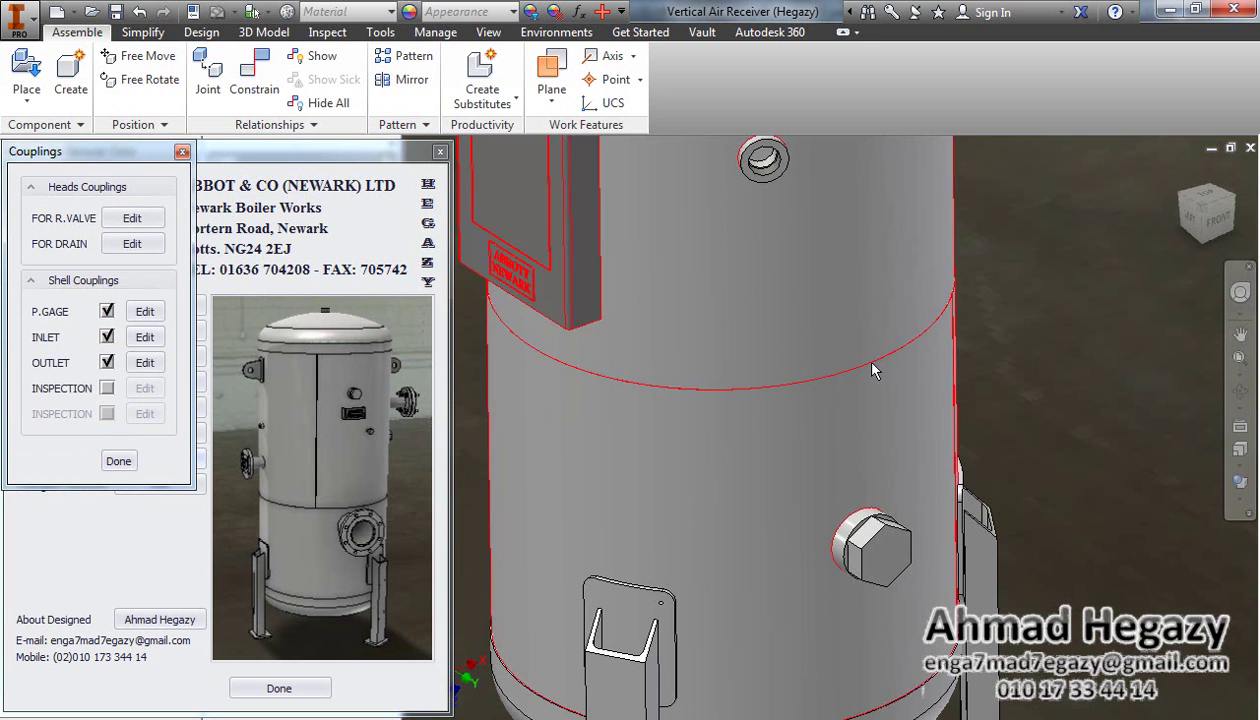
middle_click_drag(878, 335, 626, 332, "shift")
left_click(144, 364)
middle_click_drag(717, 400, 790, 402)
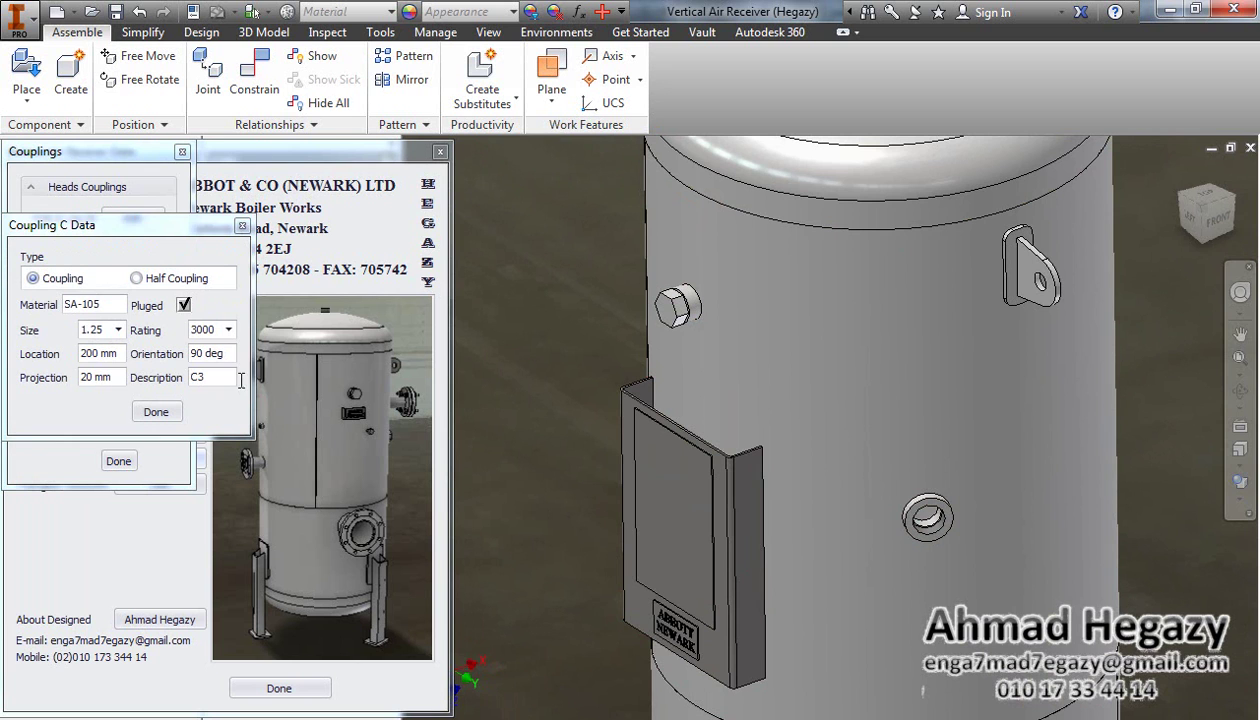
left_click_drag(227, 353, 167, 365)
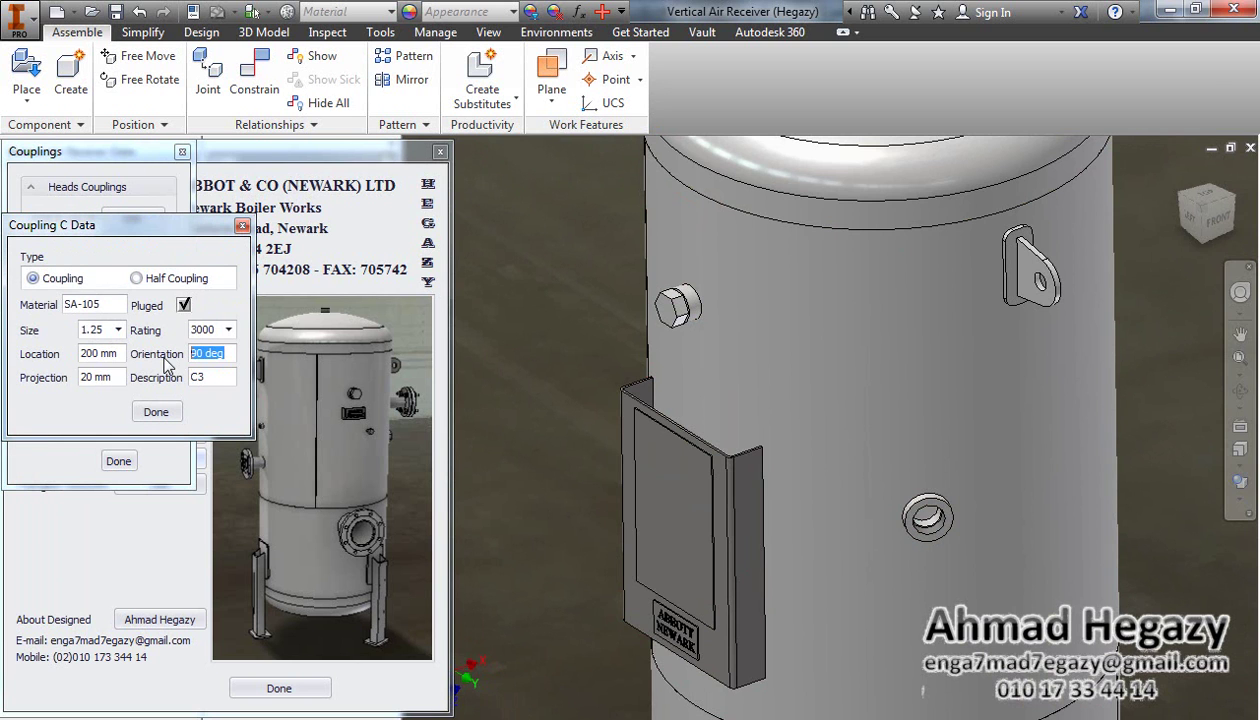
type("18")
Step: Set the outlet coupling's location to 450 mm
left_click(1228, 482)
left_click(1208, 504)
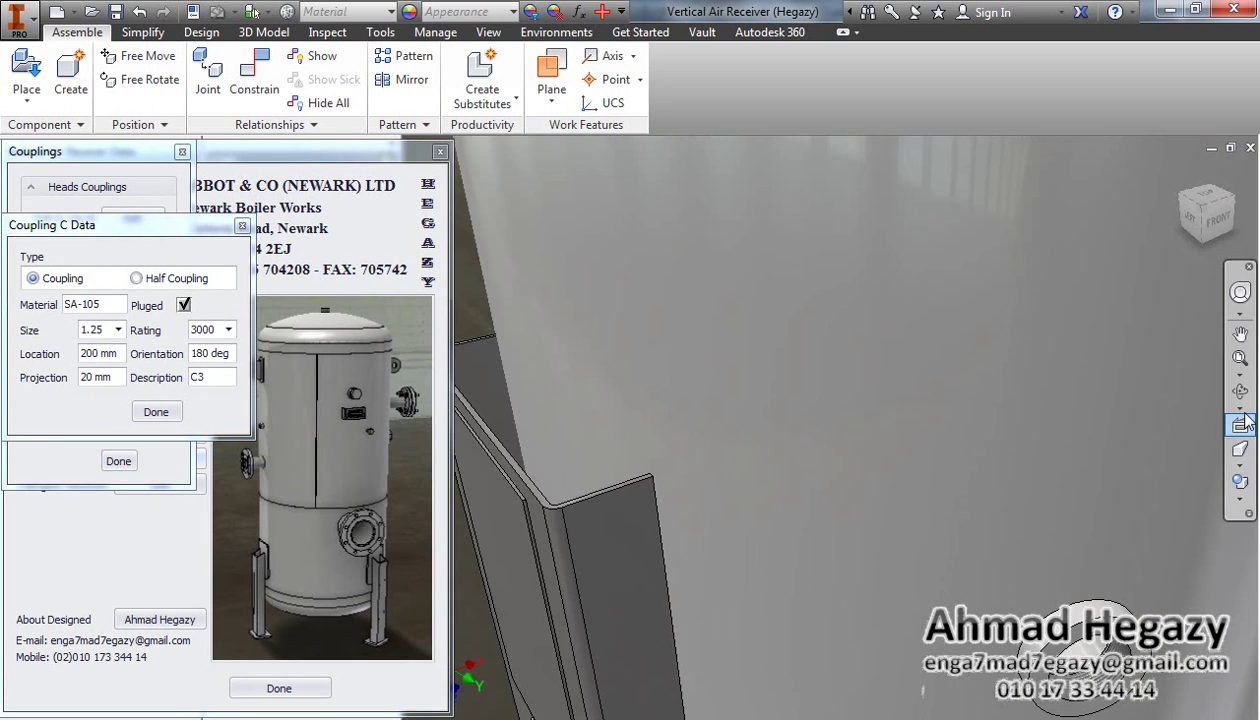
left_click(1240, 425)
left_click(1218, 412)
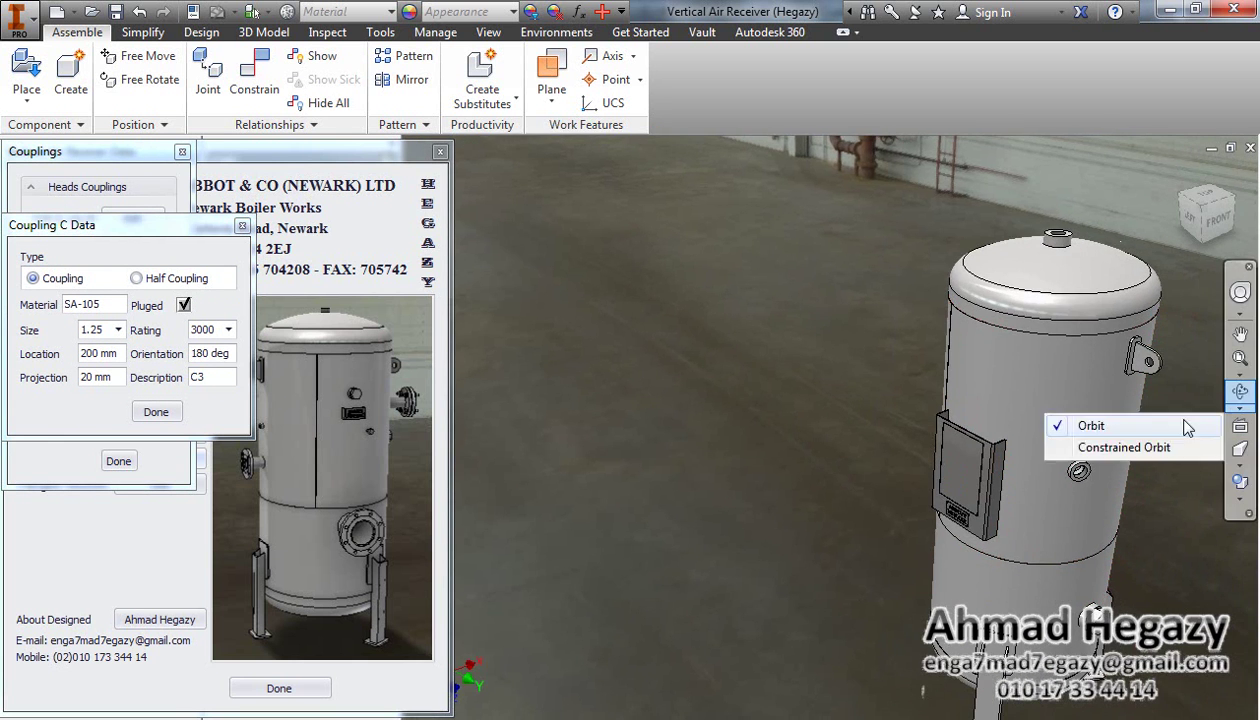
left_click(1077, 422)
left_click_drag(1045, 420, 903, 374)
scroll(1058, 383, "up", 5)
key("Escape")
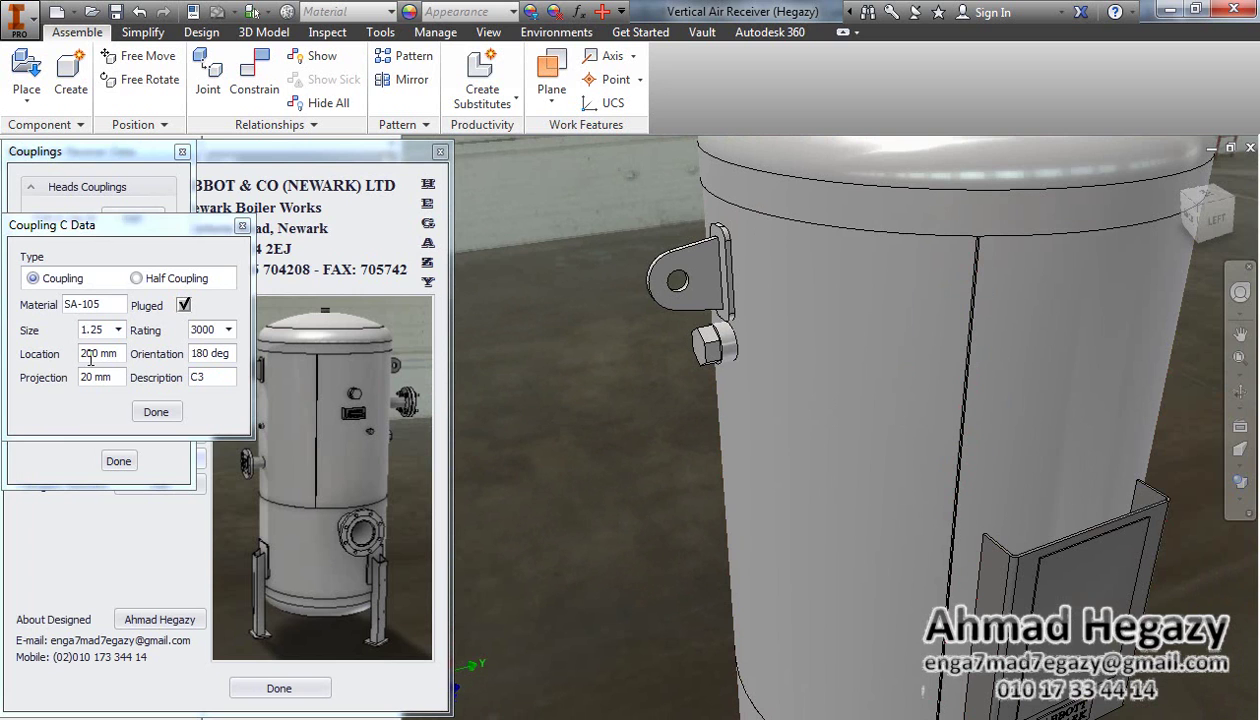
left_click(84, 354)
type("45")
key("Delete")
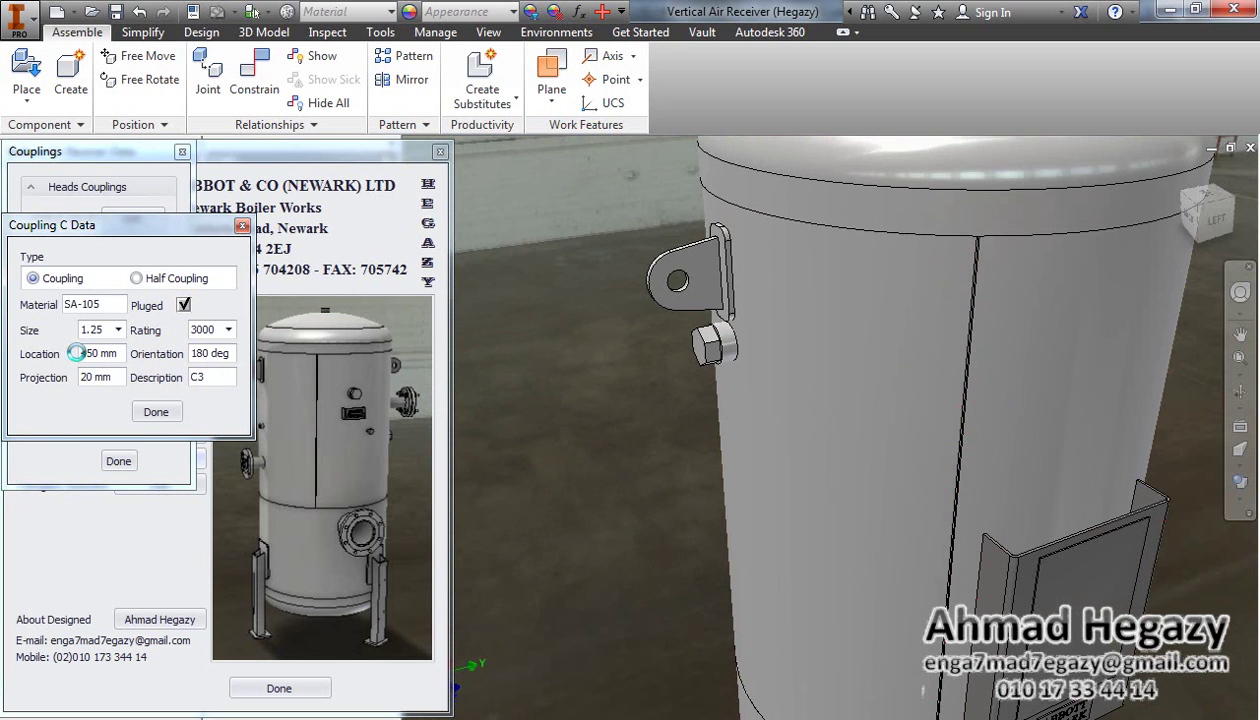
left_click(139, 356)
Step: Remove the plug from the outlet coupling and finish both its data and the couplings form
left_click(181, 306)
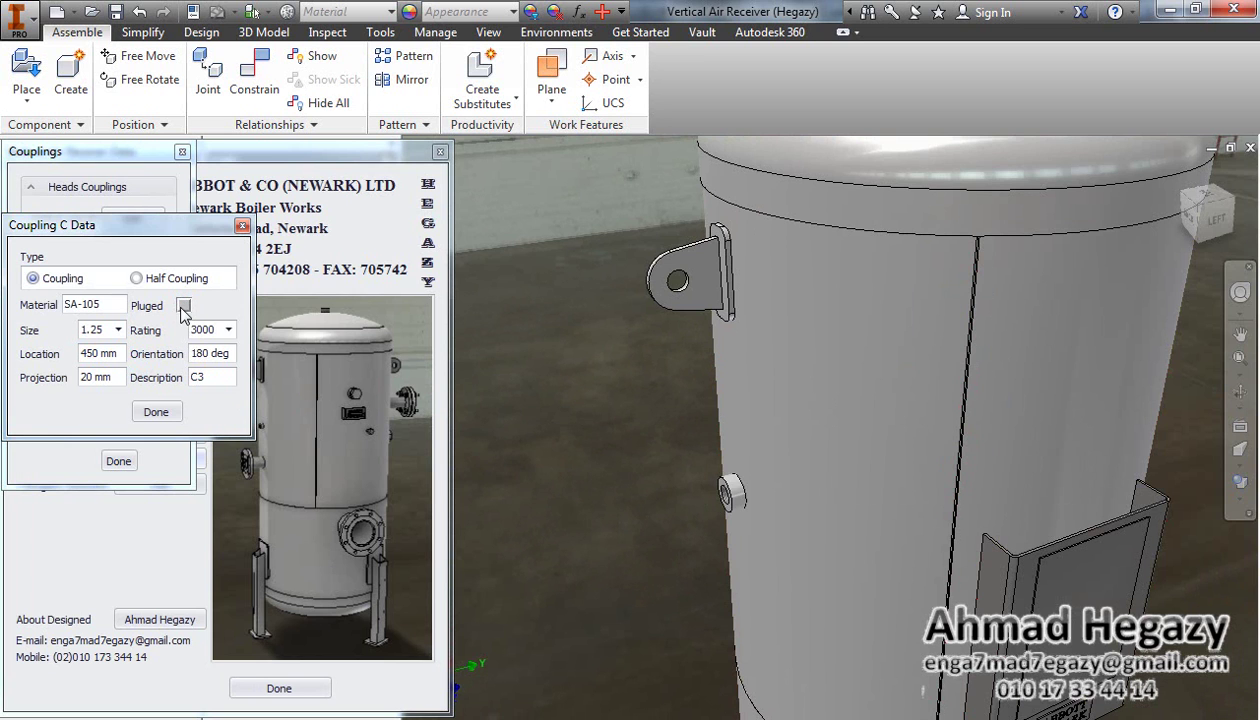
left_click(155, 413)
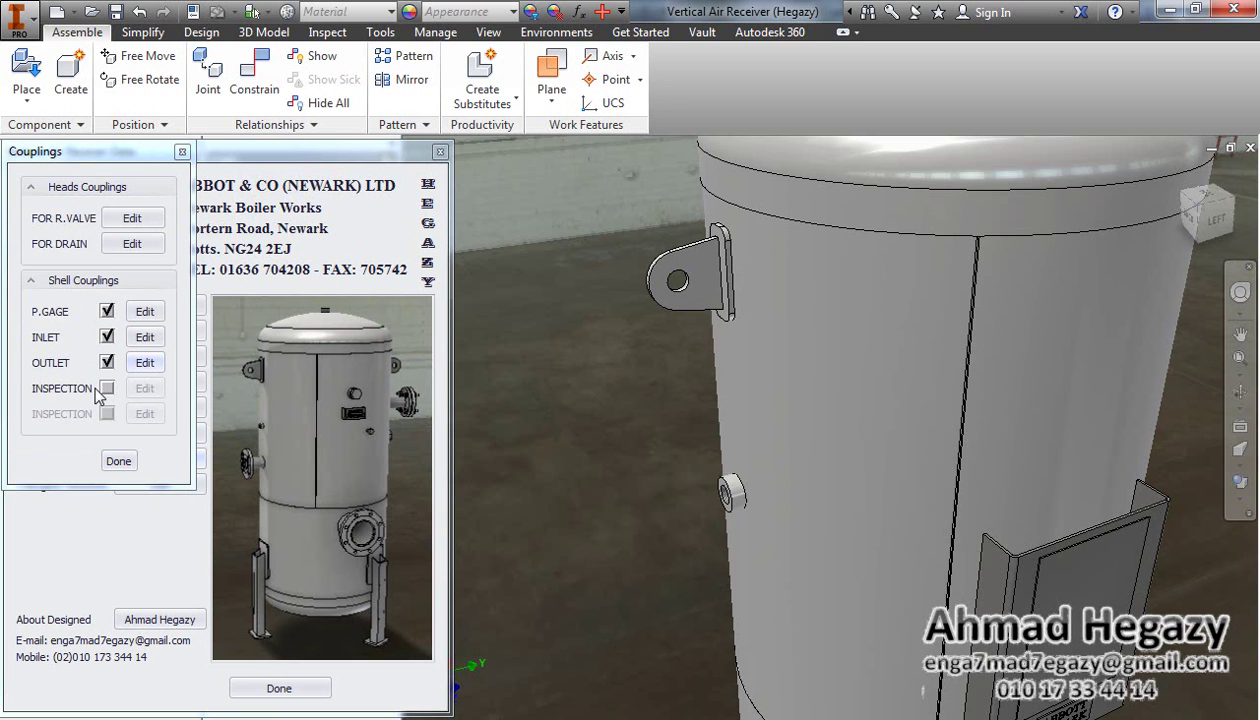
left_click(118, 461)
middle_click_drag(537, 457, 589, 408, "shift")
scroll(667, 450, "down", 5)
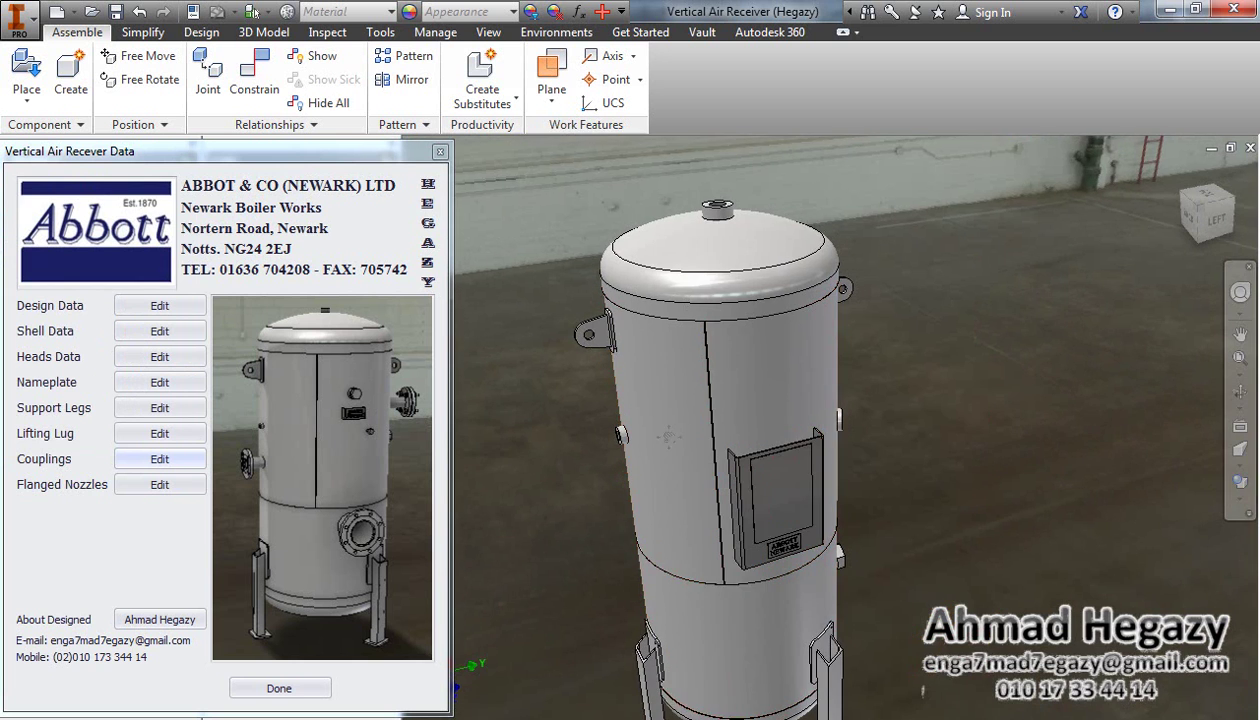
middle_click_drag(668, 436, 668, 420, "shift")
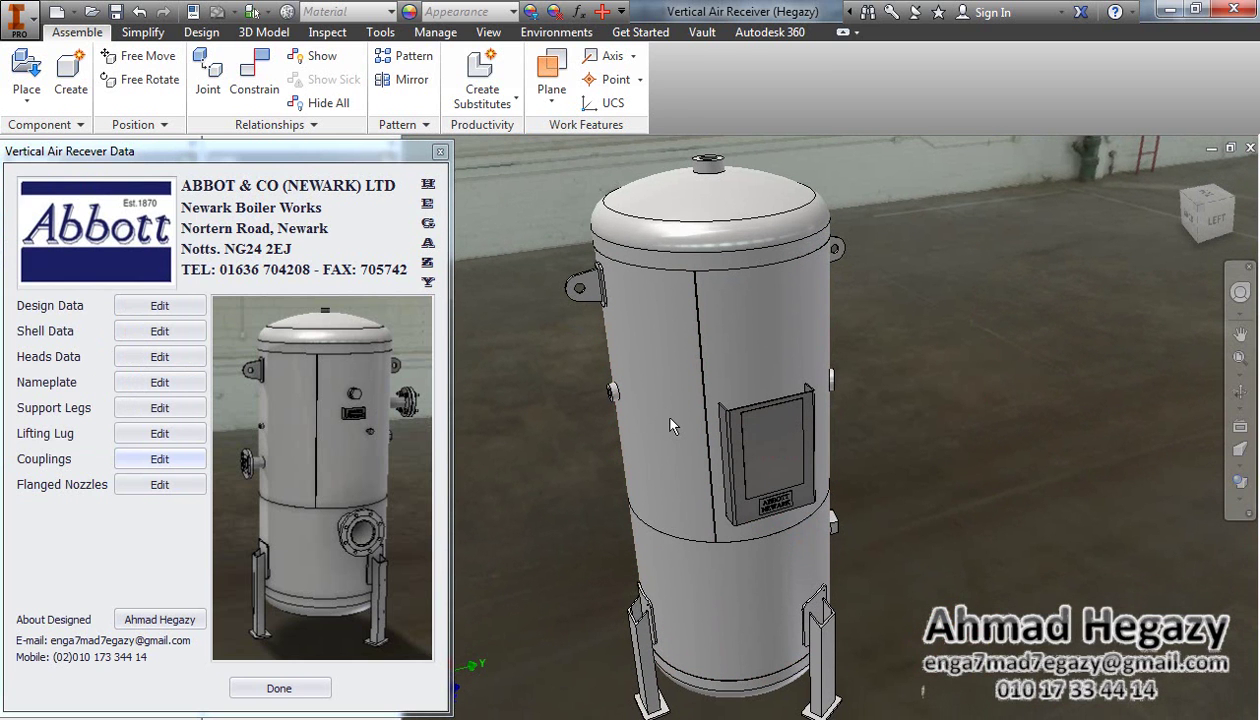
Step: Activate the 1st flanged nozzle on the shell and open its data
left_click(162, 485)
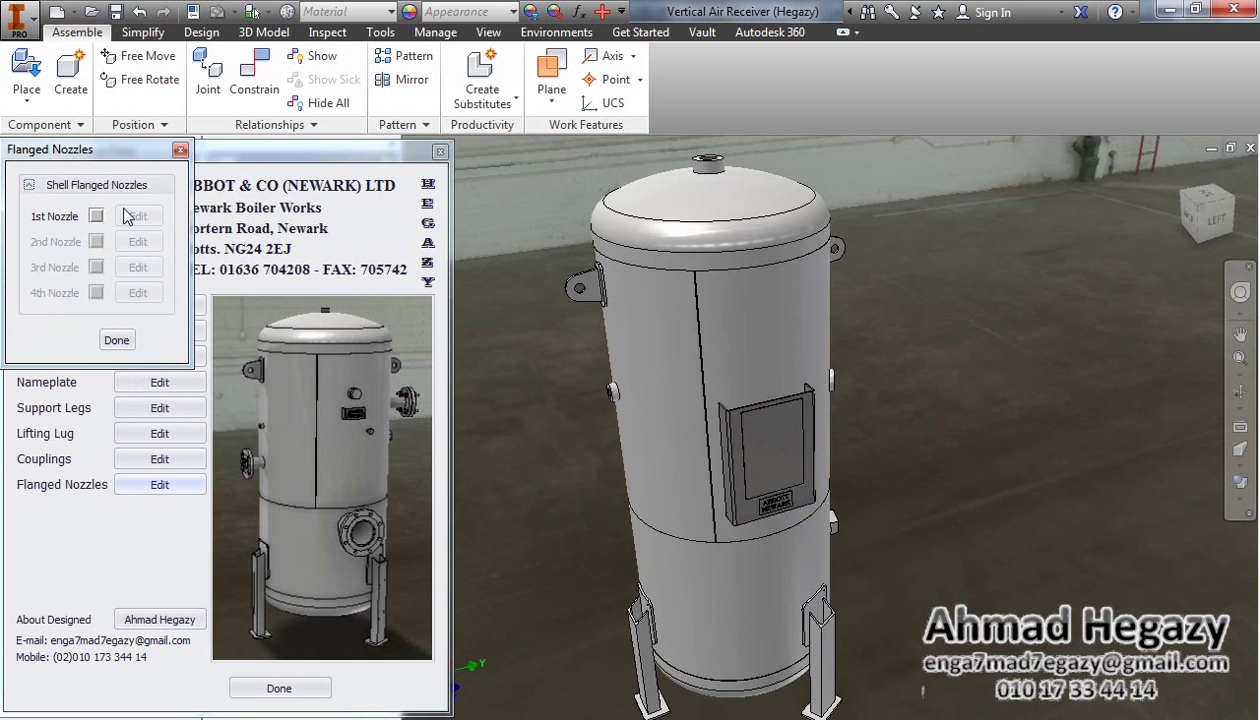
left_click(96, 216)
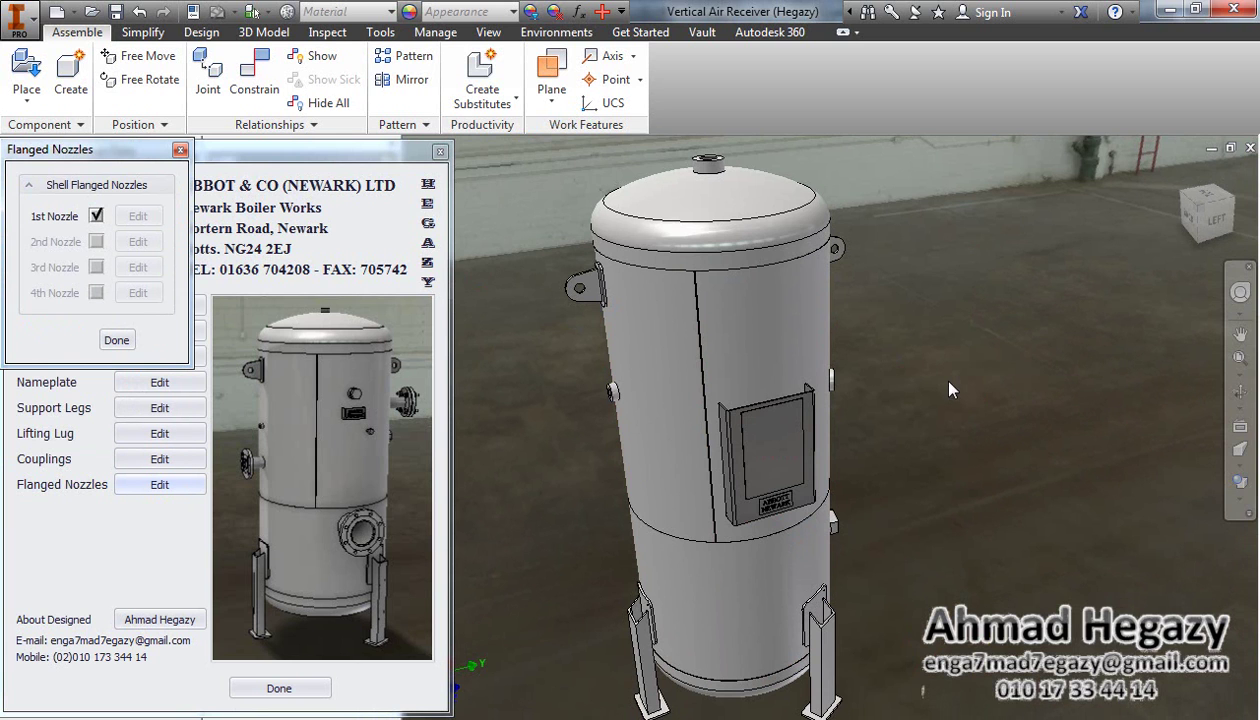
left_click(1240, 392)
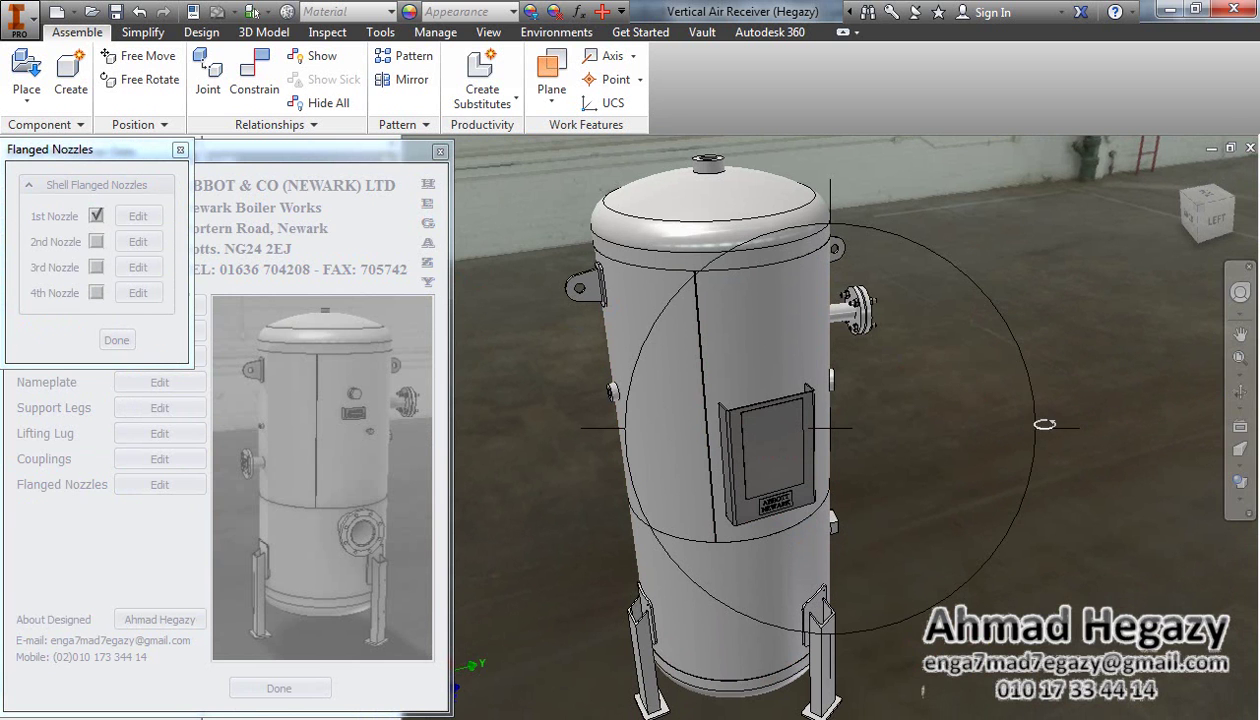
left_click_drag(1040, 422, 880, 420)
scroll(777, 385, "up", 5)
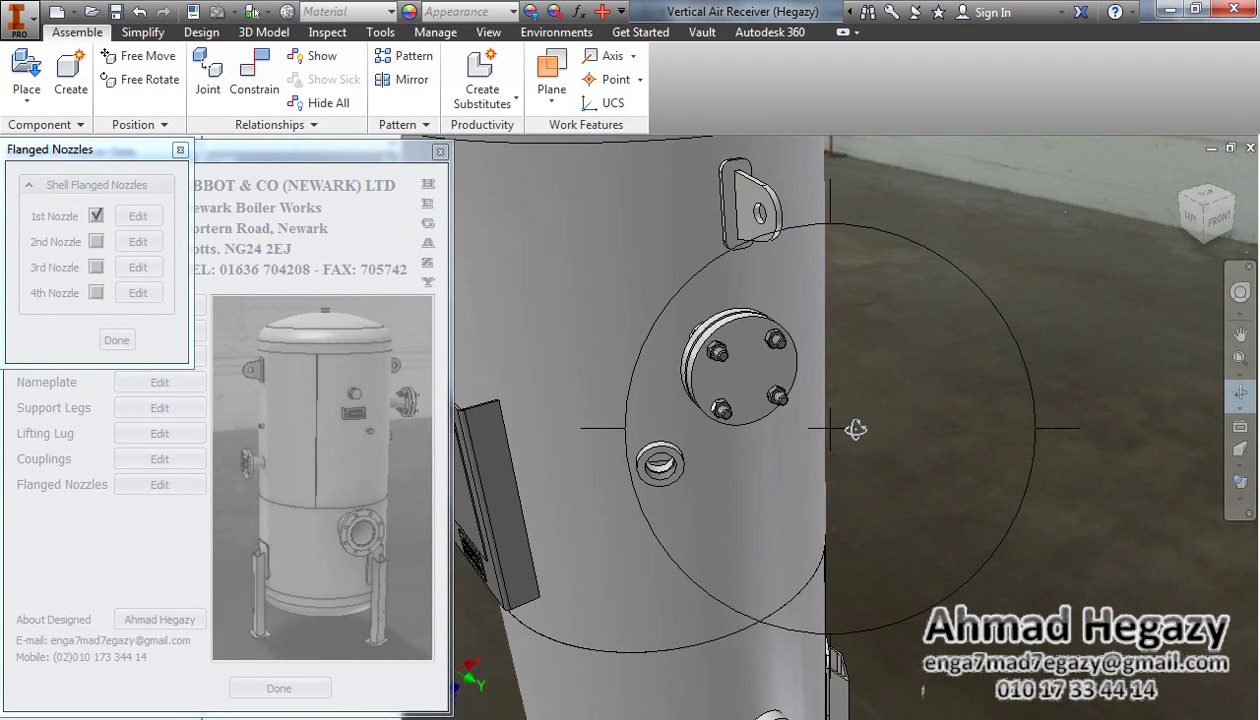
left_click_drag(1055, 430, 1098, 416)
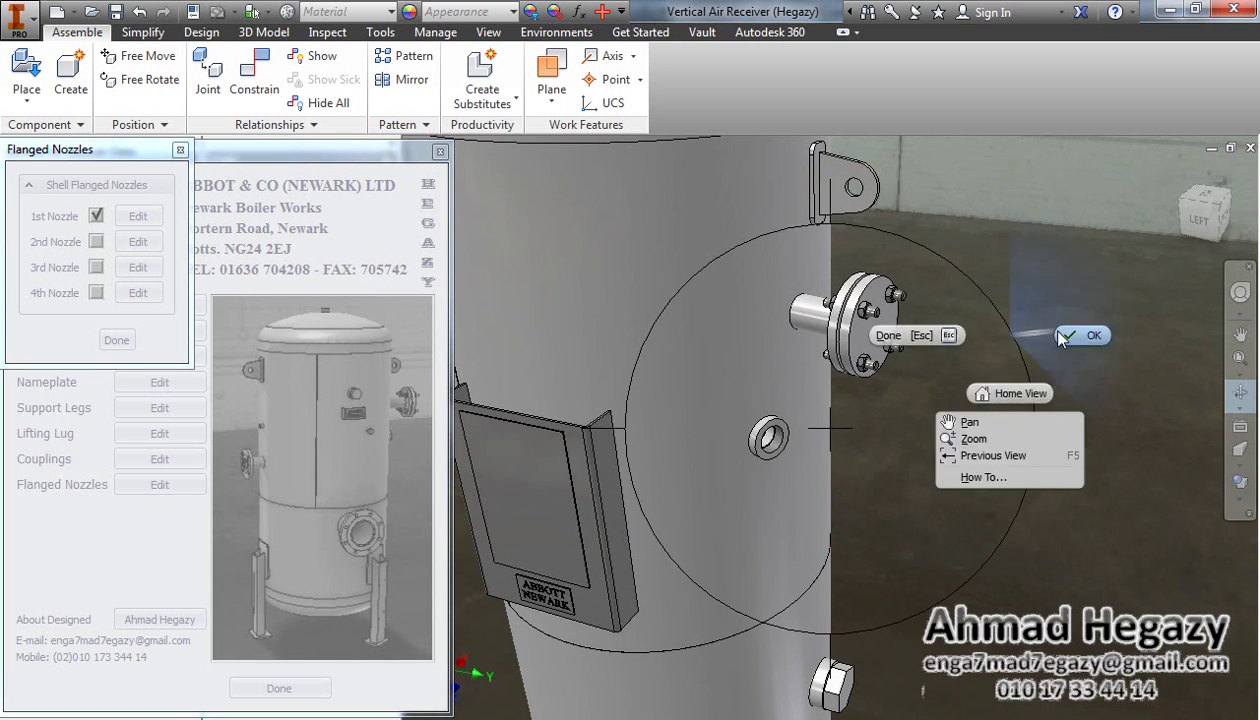
key("Escape")
left_click(140, 216)
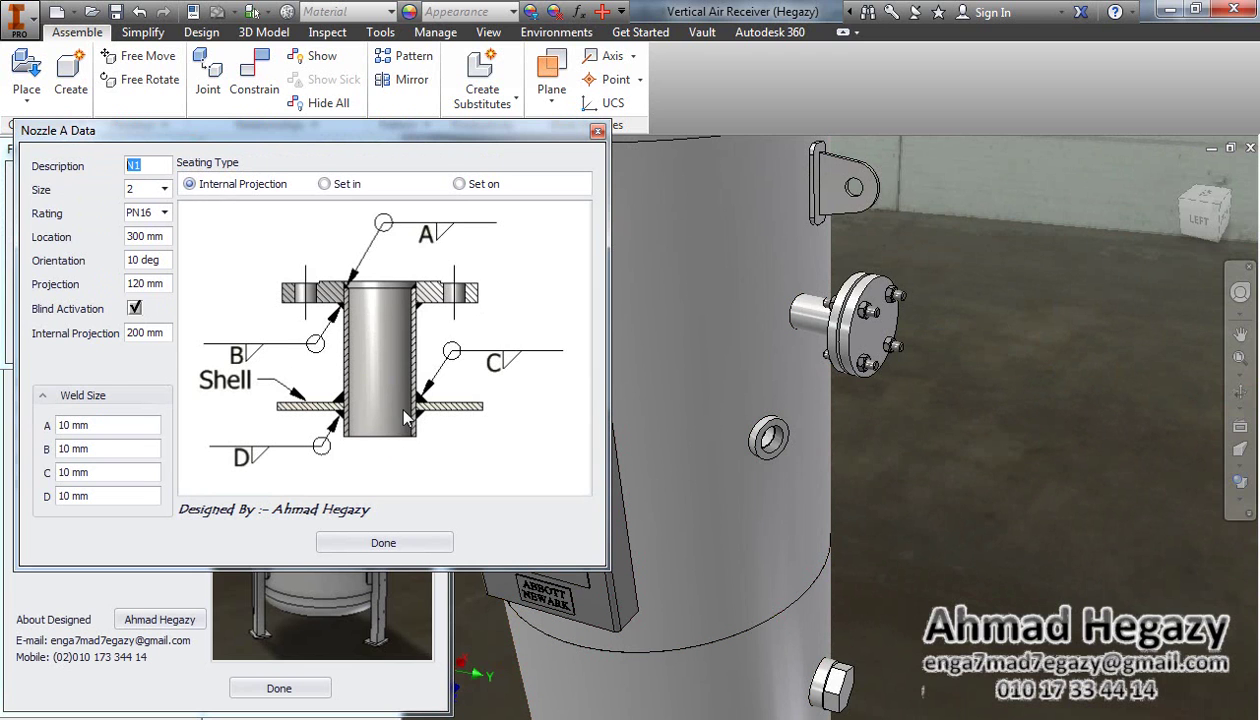
Step: Try the Set in and Set on seating types for the 1st nozzle and return to Internal Projection
left_click(324, 184)
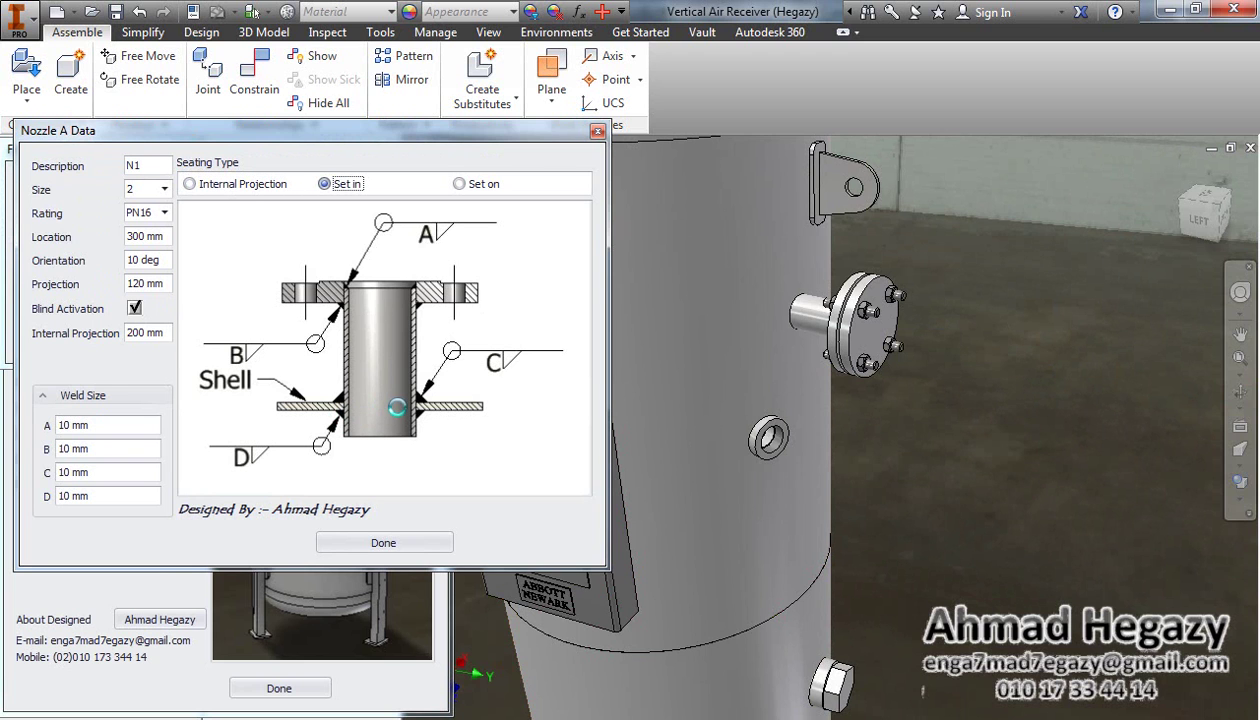
left_click(460, 184)
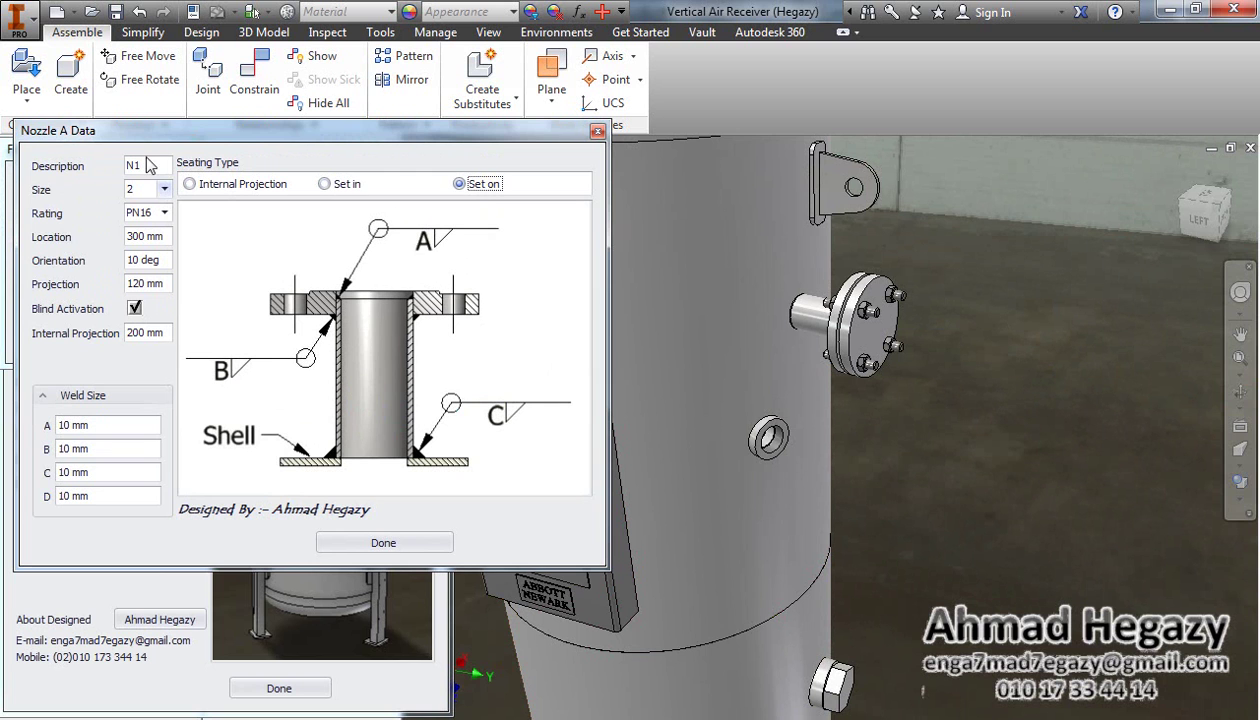
left_click(224, 187)
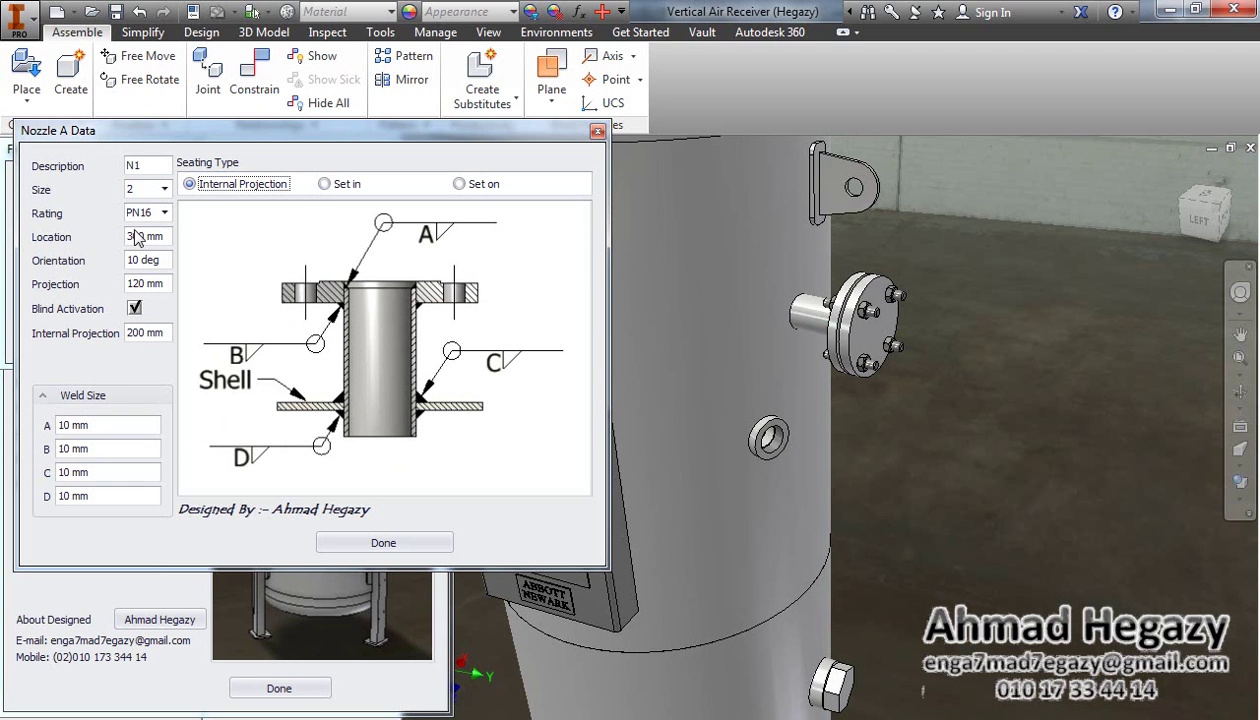
Step: Set the 1st nozzle's size to 3 and deactivate its blind flange
left_click(165, 189)
scroll(145, 260, "down", 1)
left_click(138, 283)
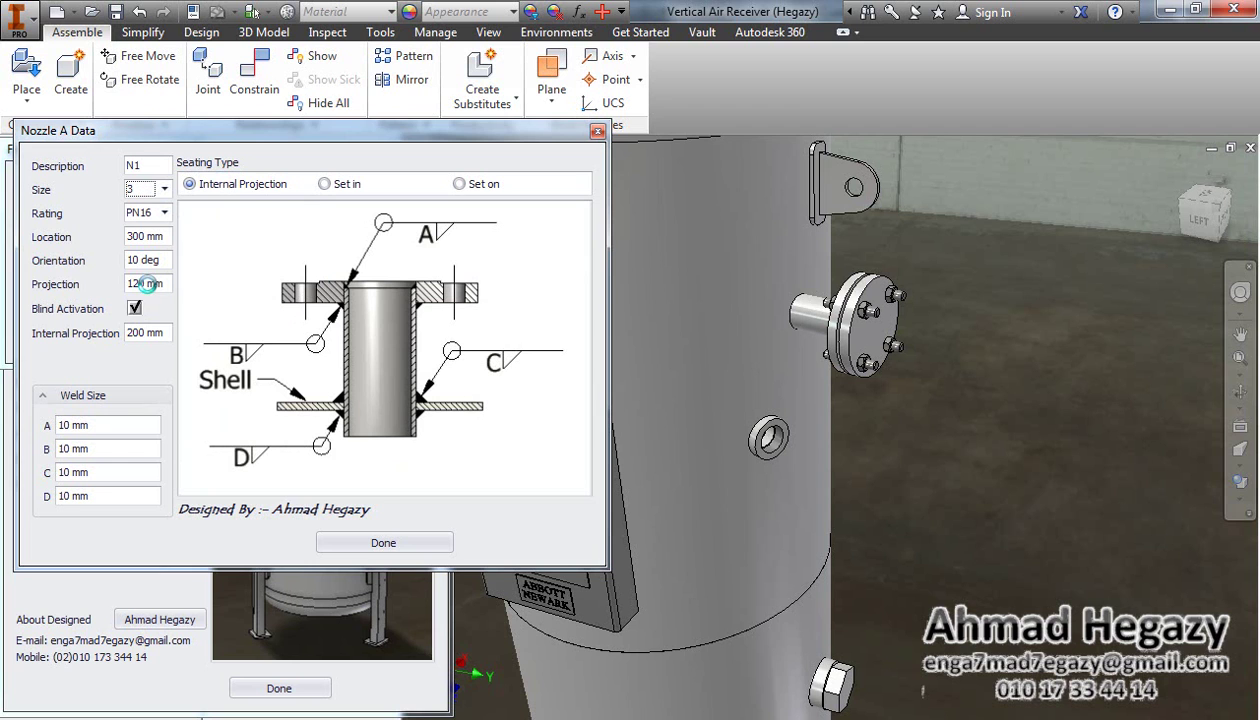
left_click(134, 308)
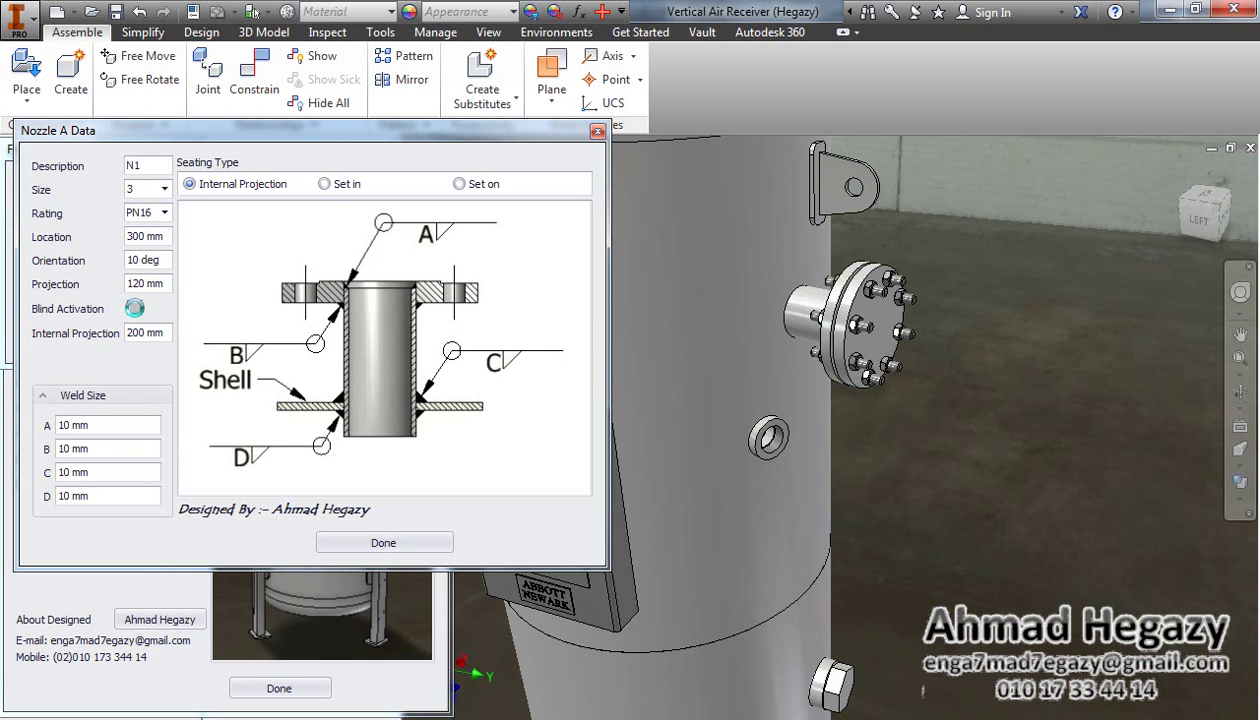
Step: Take the blind flange off the 1st nozzle, go through its weld size fields A to D, and finish its data
left_click(134, 308)
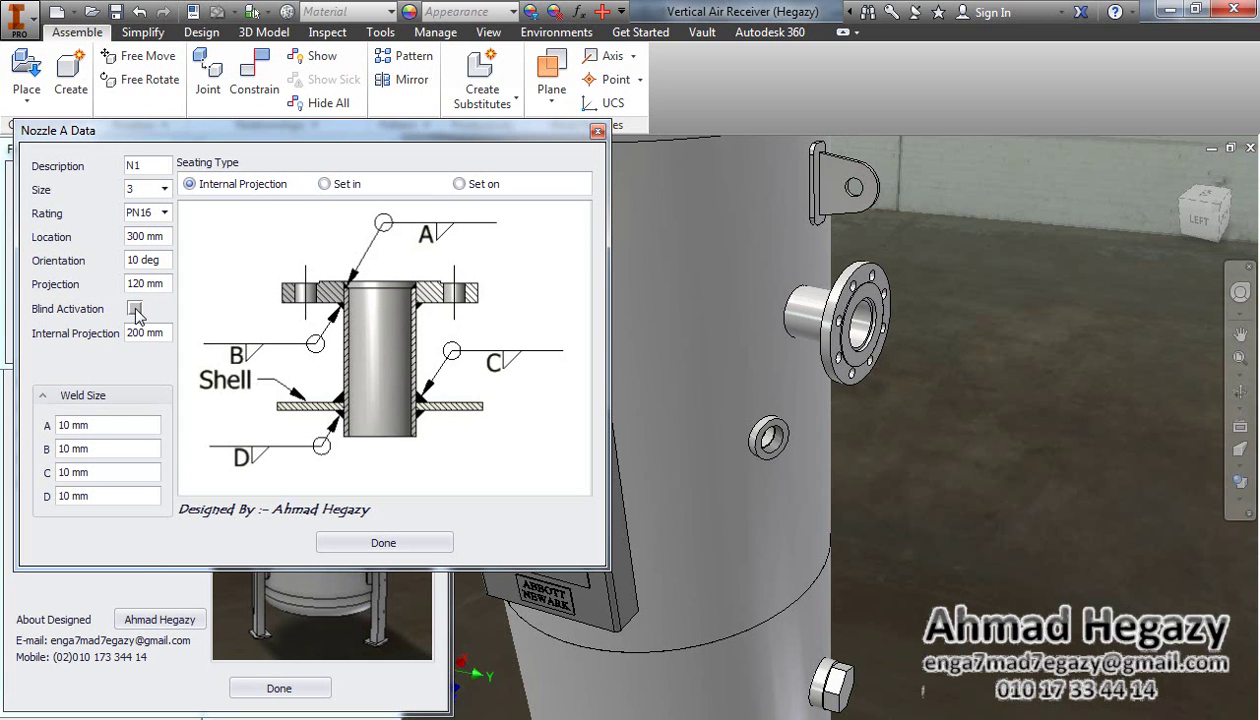
left_click_drag(94, 425, 28, 427)
key("Tab")
key("Tab")
key("Tab")
left_click(348, 546)
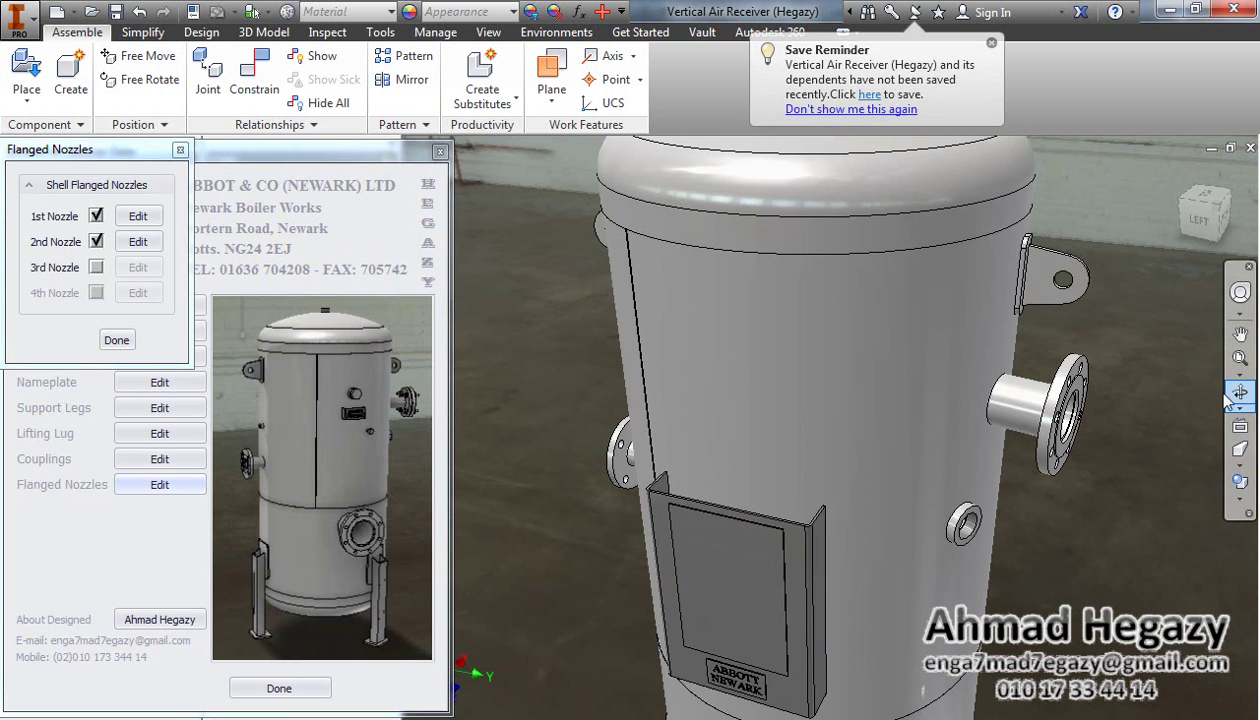
Step: Open the 2nd flanged nozzle's data and set the nozzle's size to 4
left_click(1240, 392)
left_click_drag(1075, 425, 1041, 413)
right_click(1041, 413)
key("Escape")
left_click(133, 241)
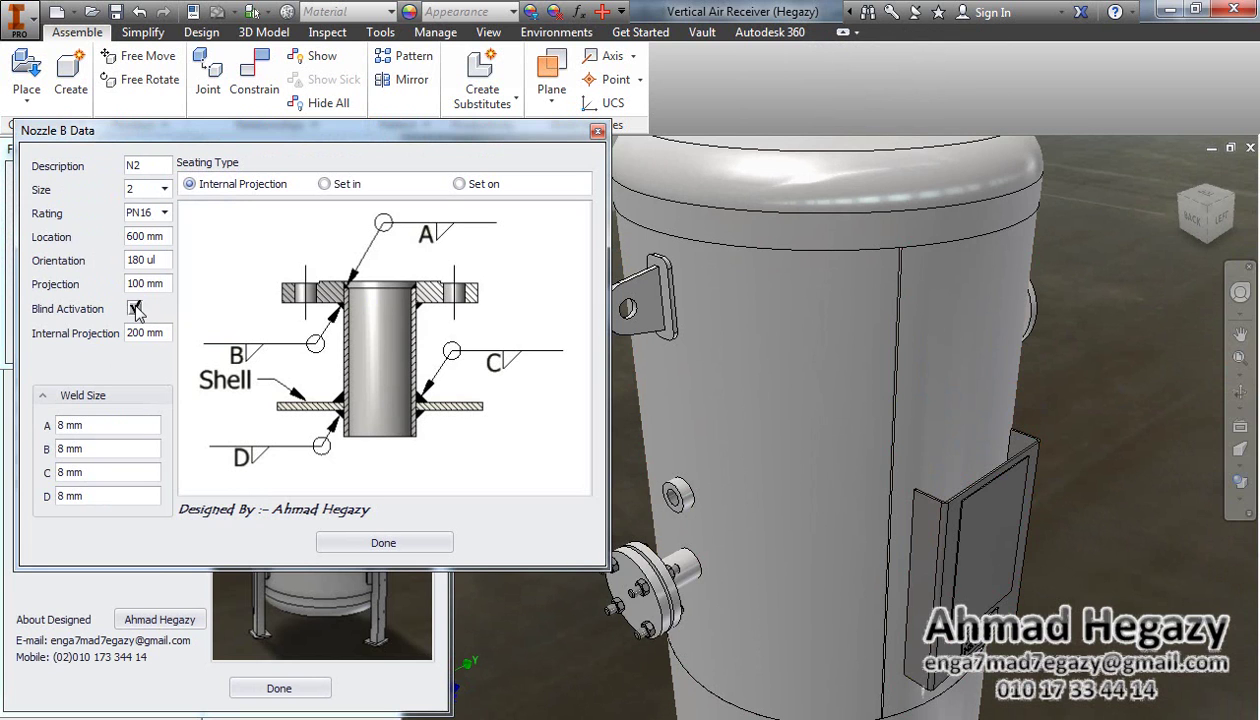
left_click(165, 189)
scroll(145, 275, "down", 2)
left_click(135, 252)
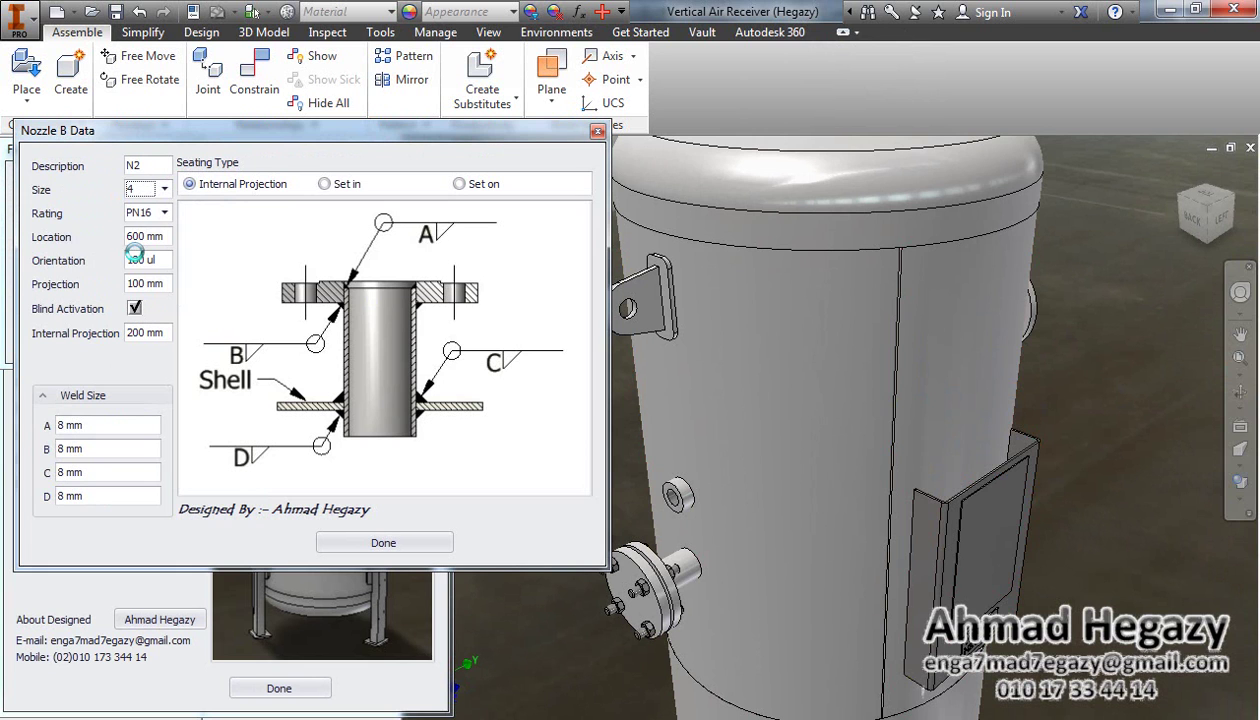
Step: Set the 2nd nozzle's location to 1000 mm and finish both its data and the flanged nozzles form
left_click(1240, 394)
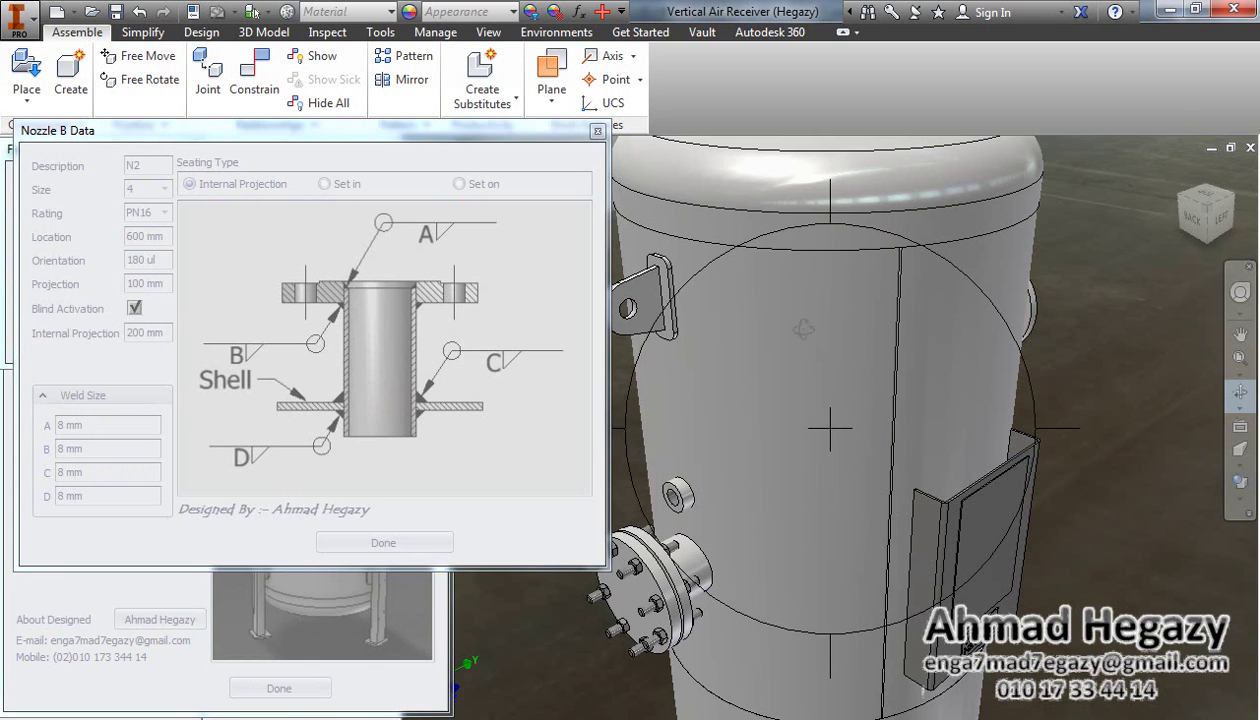
left_click_drag(830, 430, 902, 262)
right_click(877, 305)
left_click(824, 301)
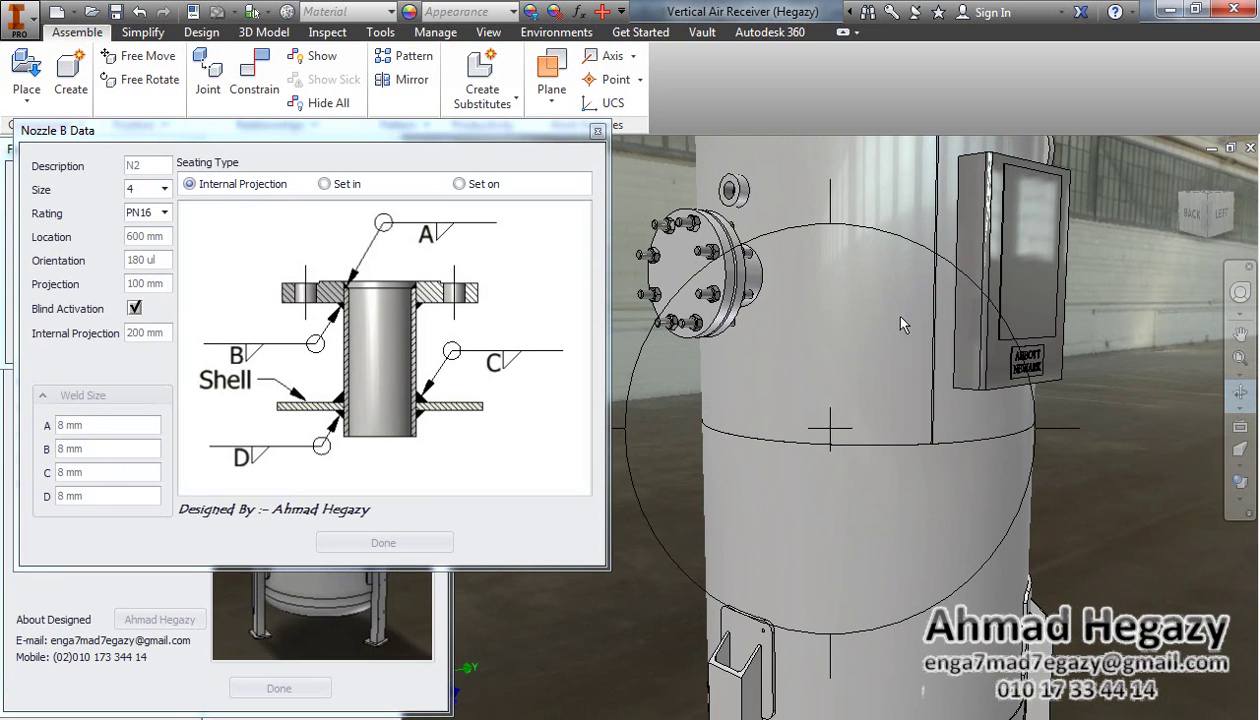
left_click(126, 237)
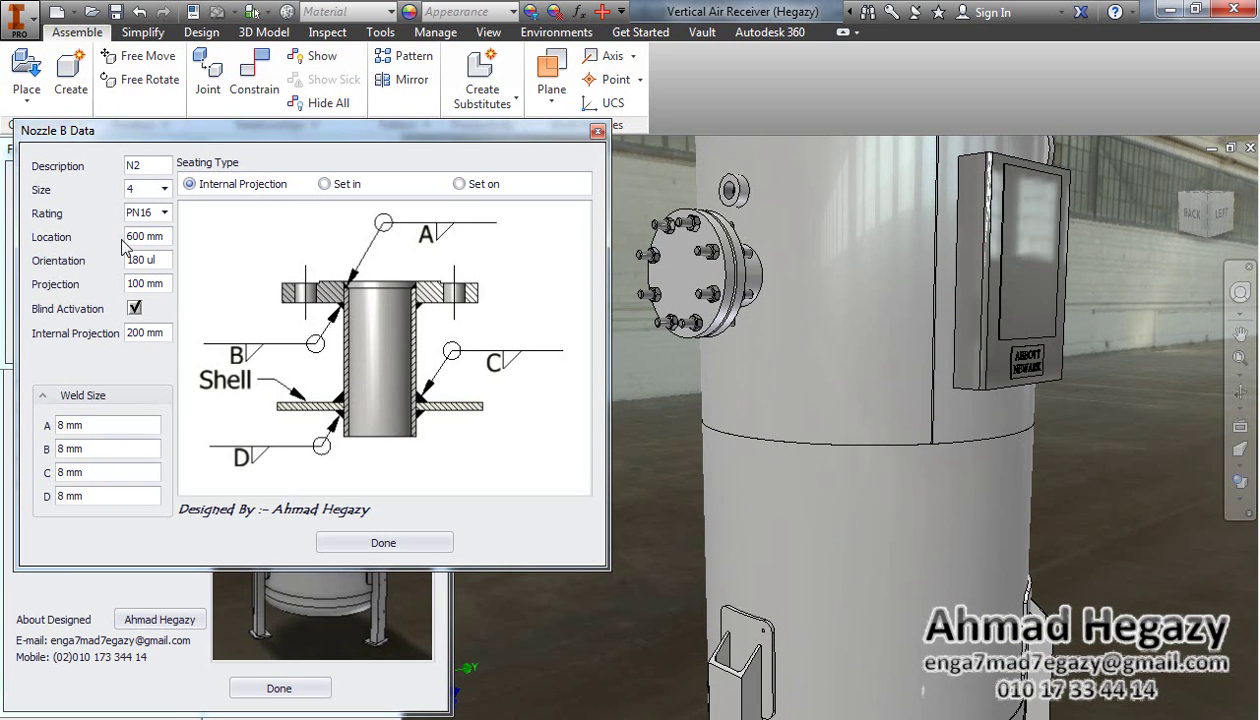
type("10")
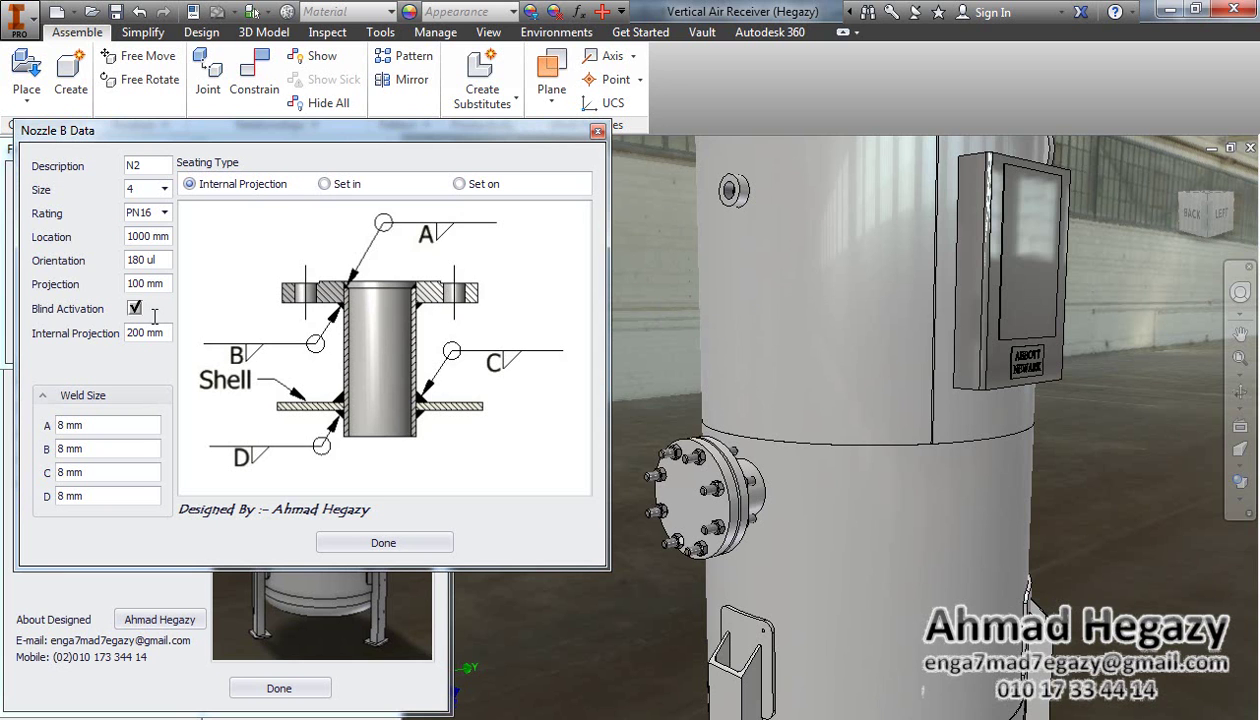
left_click(352, 540)
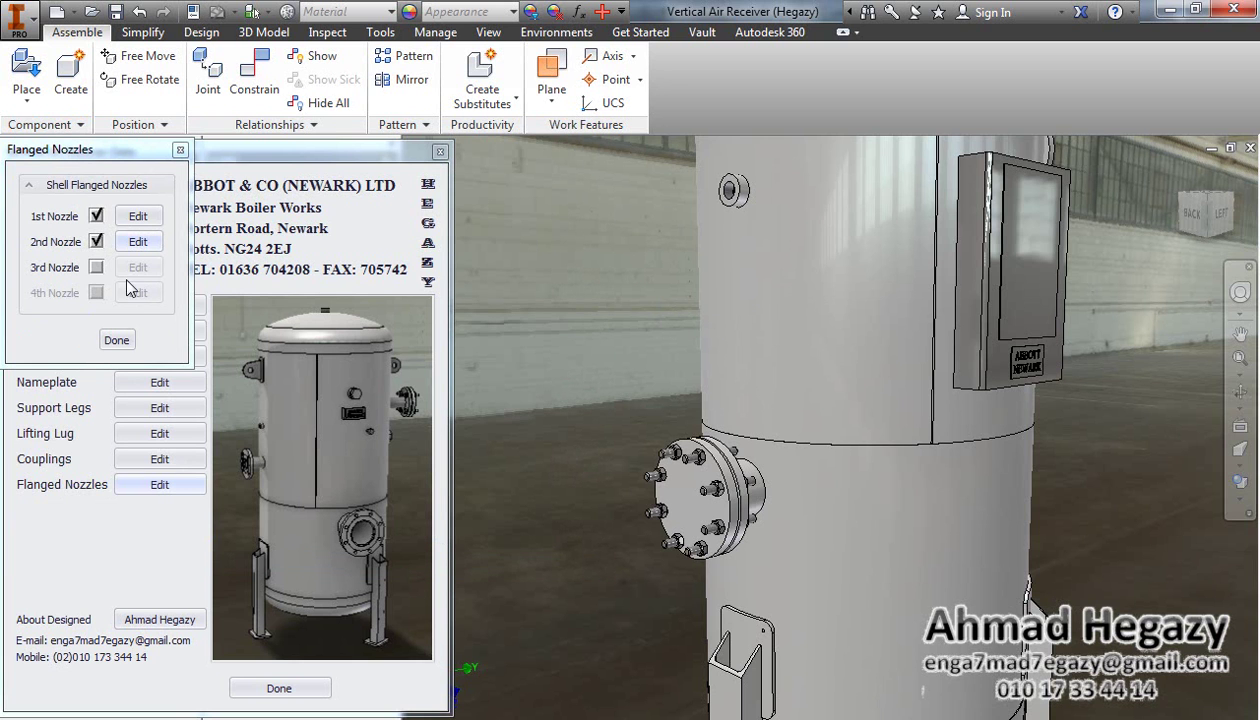
left_click(117, 340)
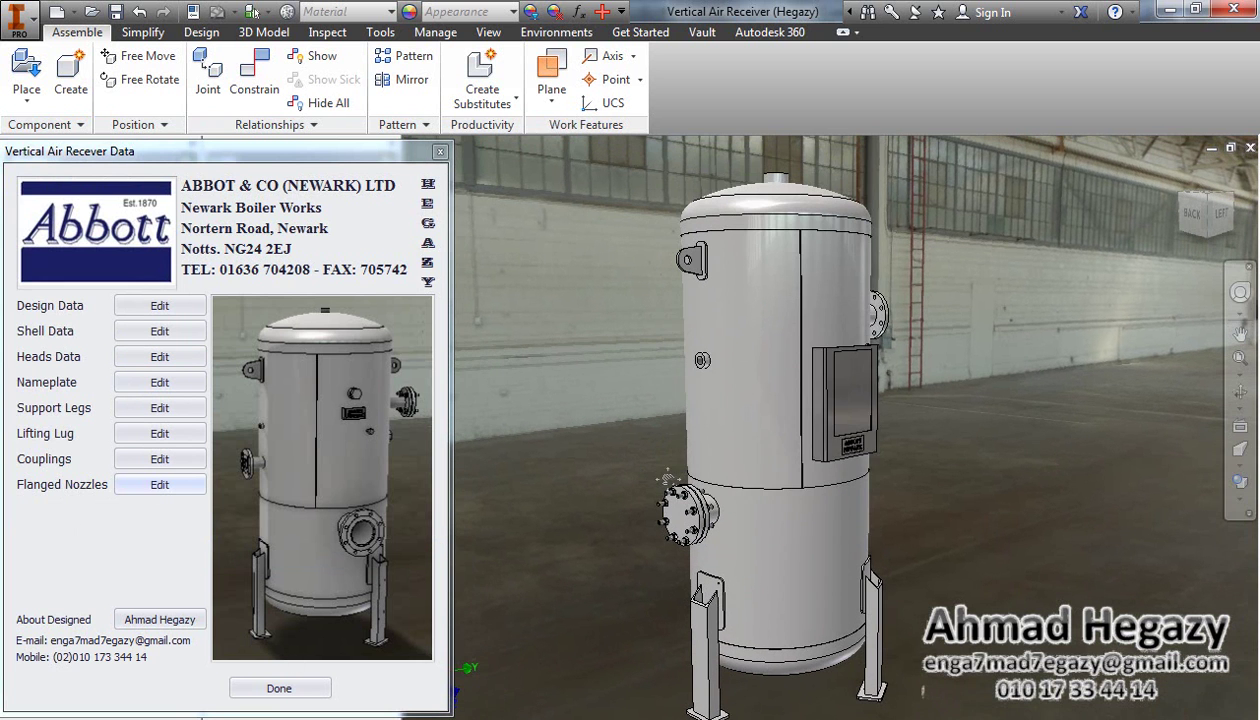
Step: View the receiver from other sides, read the designer's information, and close the main receiver data form
left_click(1240, 393)
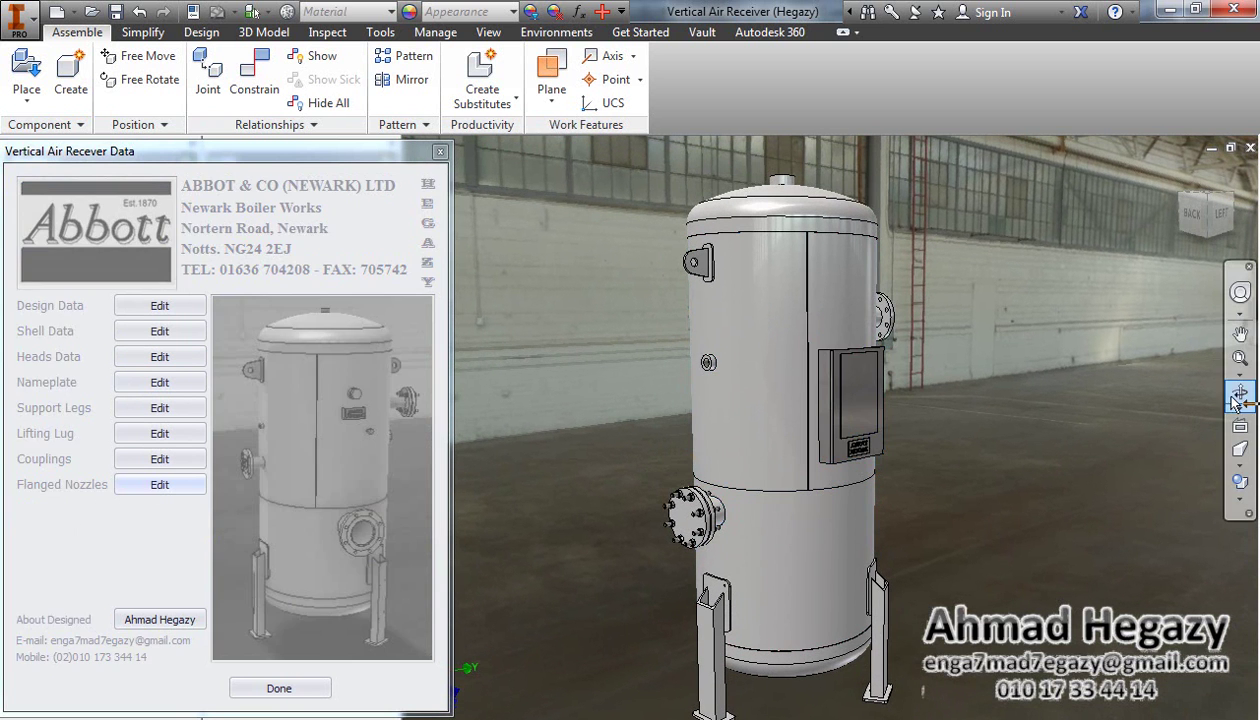
left_click_drag(1020, 415, 540, 424)
left_click_drag(974, 427, 1008, 437)
right_click(1050, 413)
key("Escape")
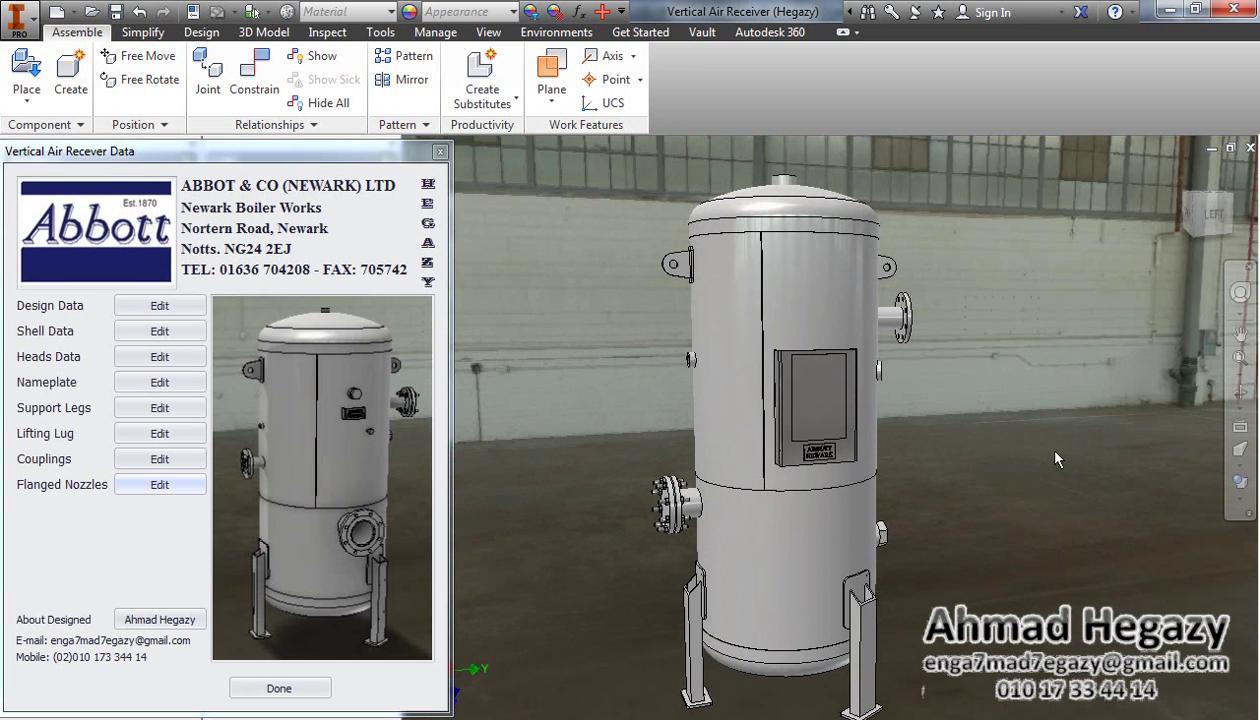
left_click(186, 619)
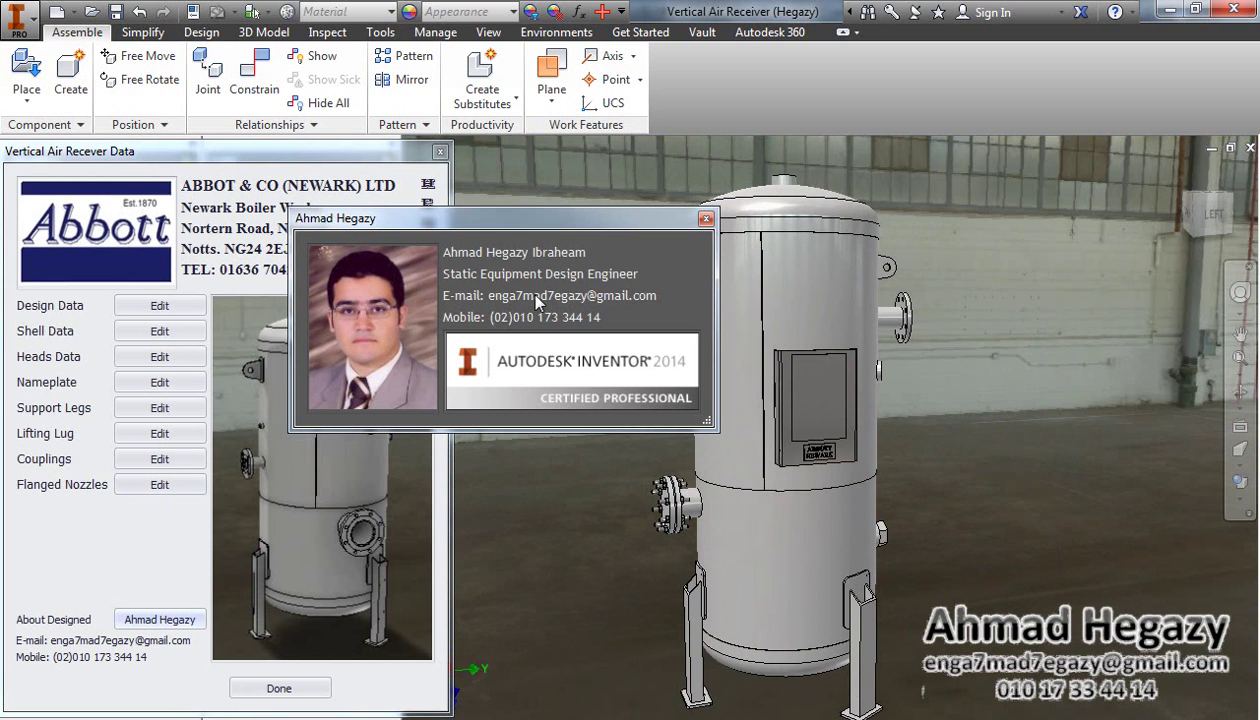
left_click(706, 219)
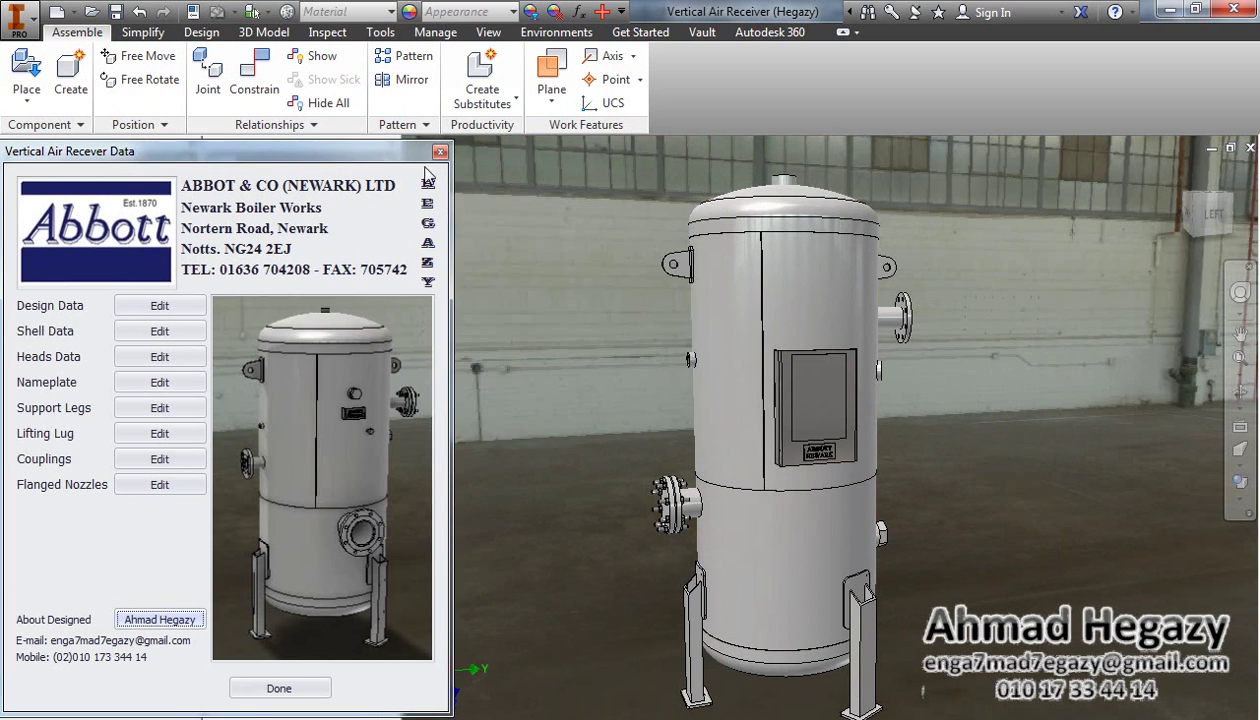
left_click(440, 151)
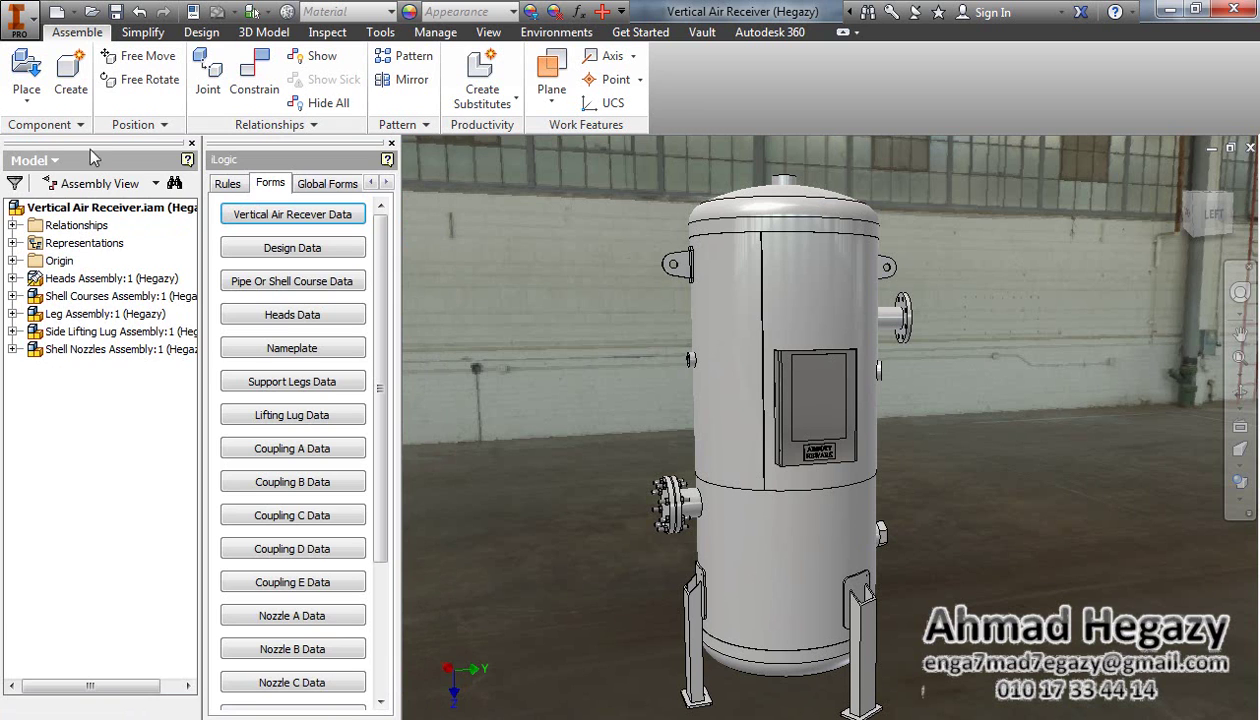
Step: Open the General Arrangement drawing and dock the iLogic browser on the opposite side of the sheet from the model browser
left_click(93, 13)
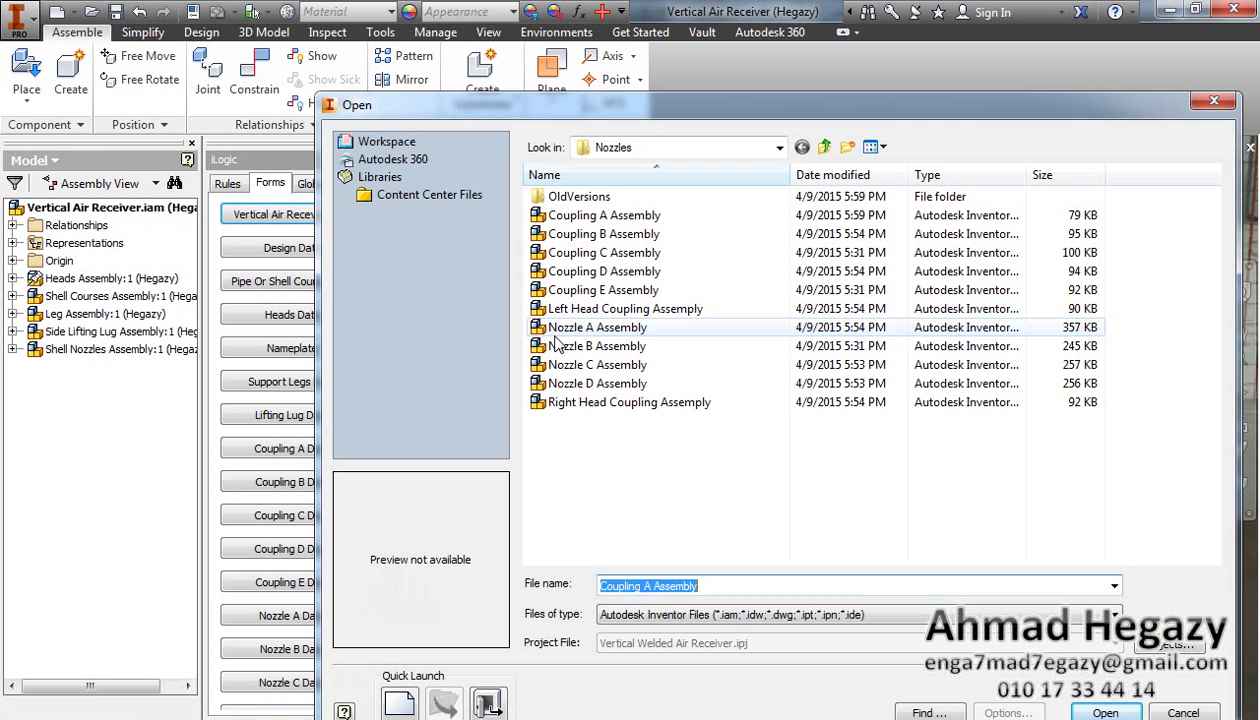
left_click(825, 147)
left_click(825, 147)
double_click(638, 252)
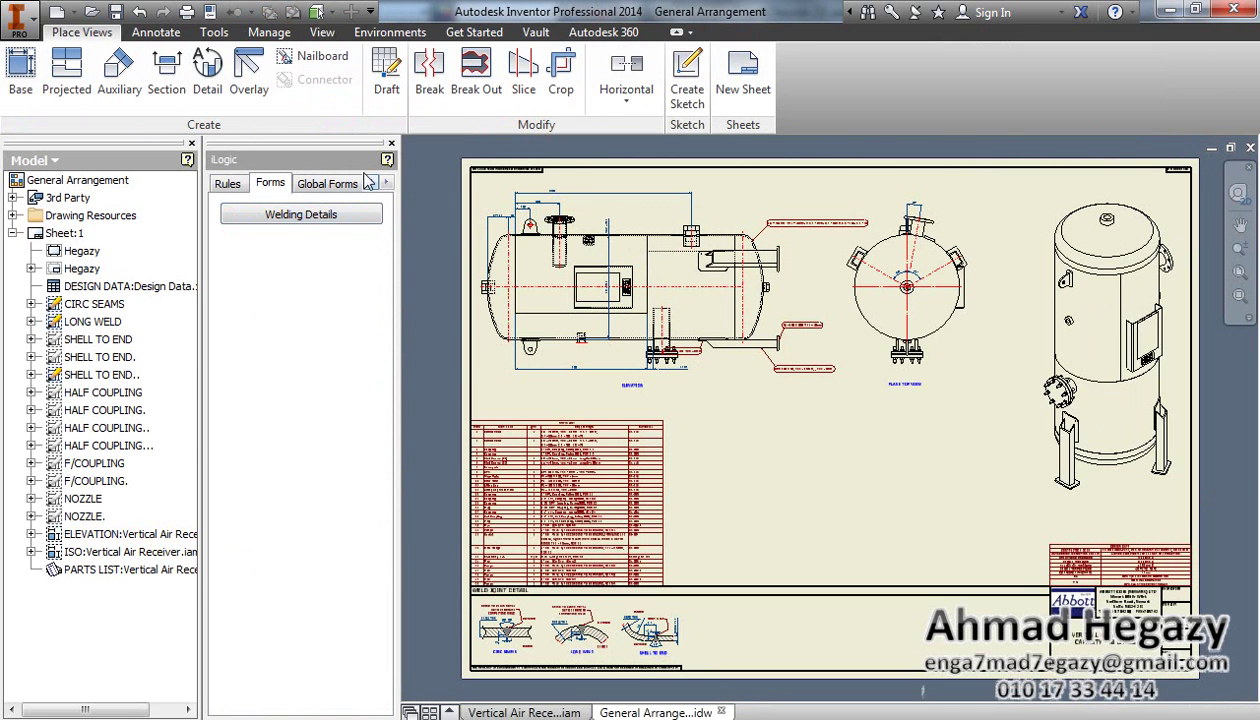
mouse_move(258, 142)
left_mouse_down()
mouse_move(985, 114)
mouse_move(1235, 150)
mouse_move(1246, 170)
left_mouse_up()
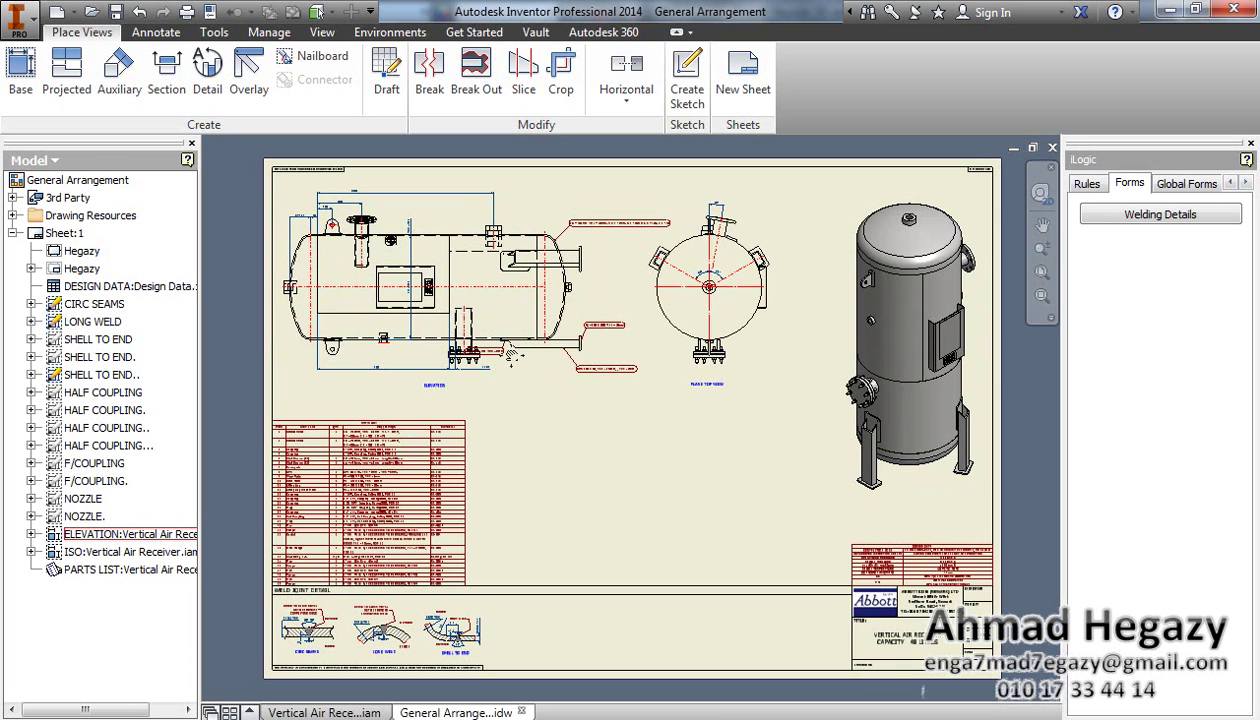
Step: Examine the drawing's parts list entries and the weld joint details below the list
middle_click_drag(479, 418, 517, 348)
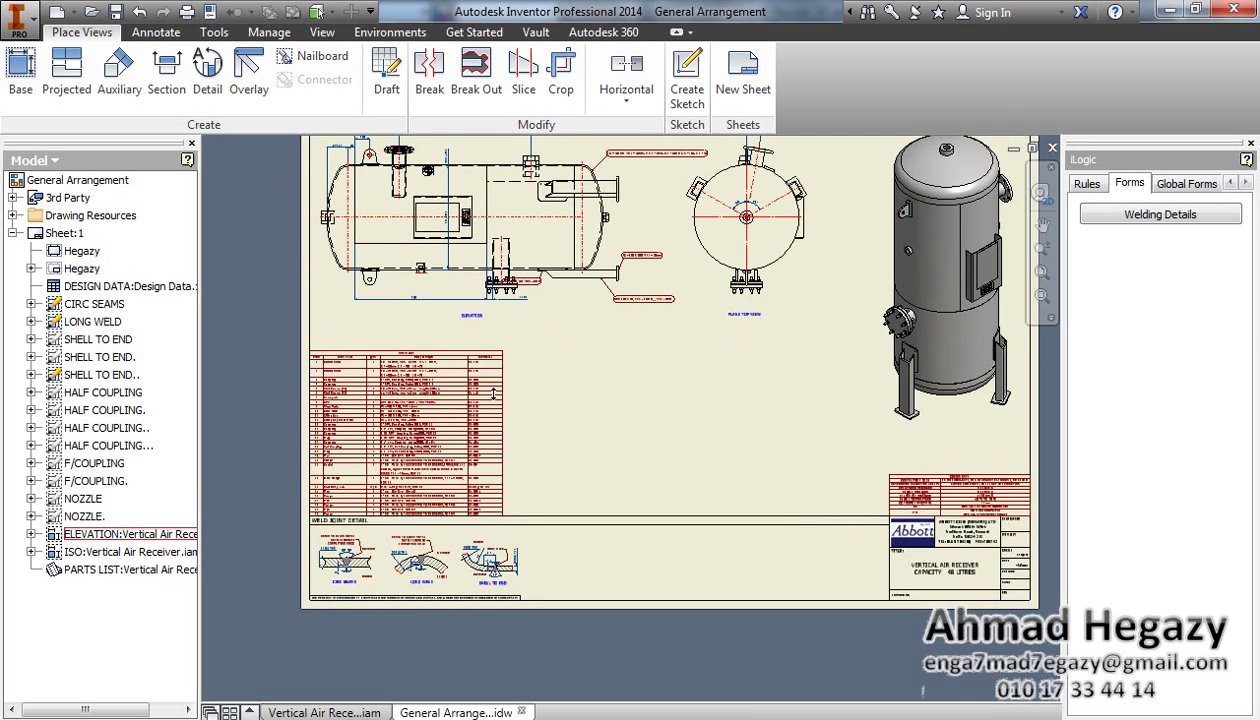
scroll(493, 394, "down", 3)
scroll(380, 435, "down", 4)
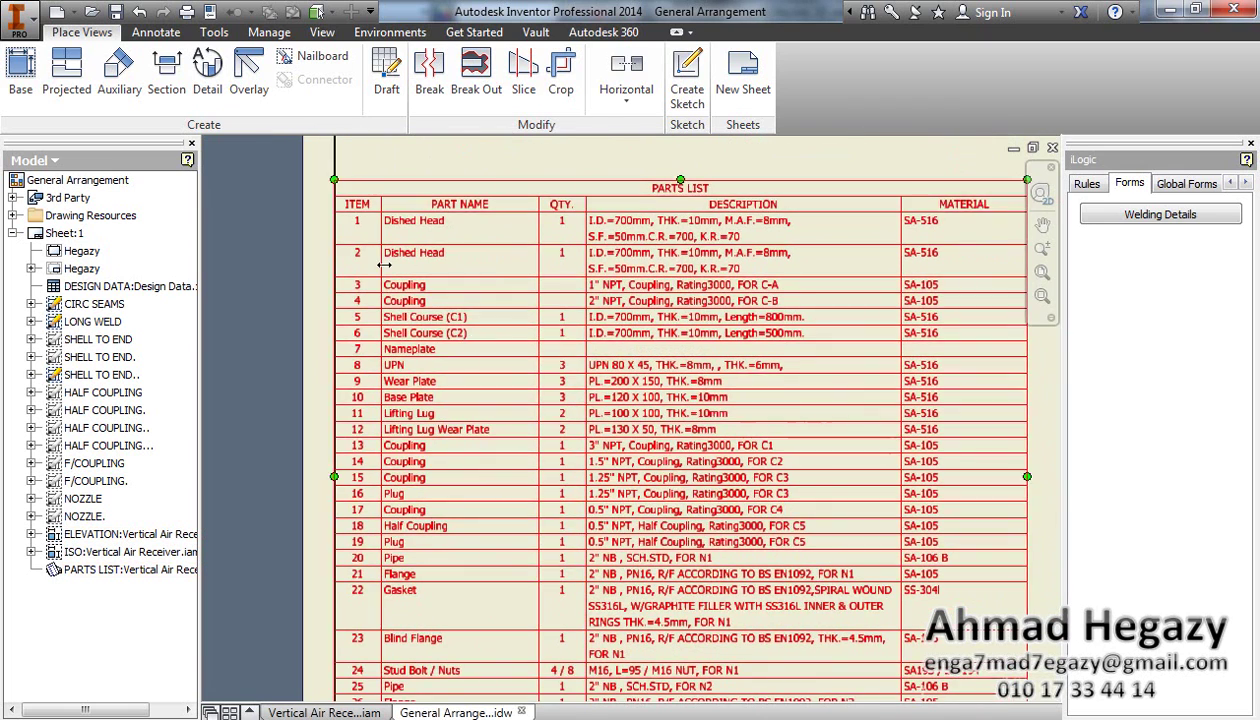
middle_click_drag(472, 348, 442, 401)
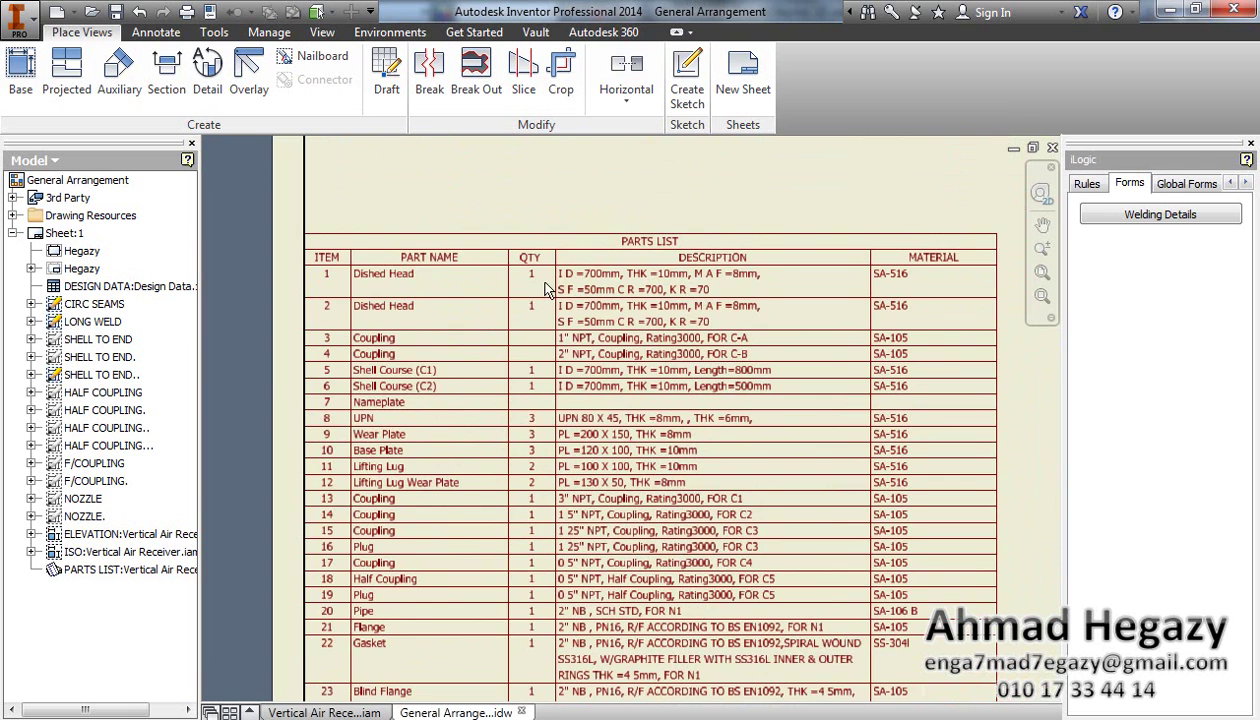
scroll(440, 300, "down", 3)
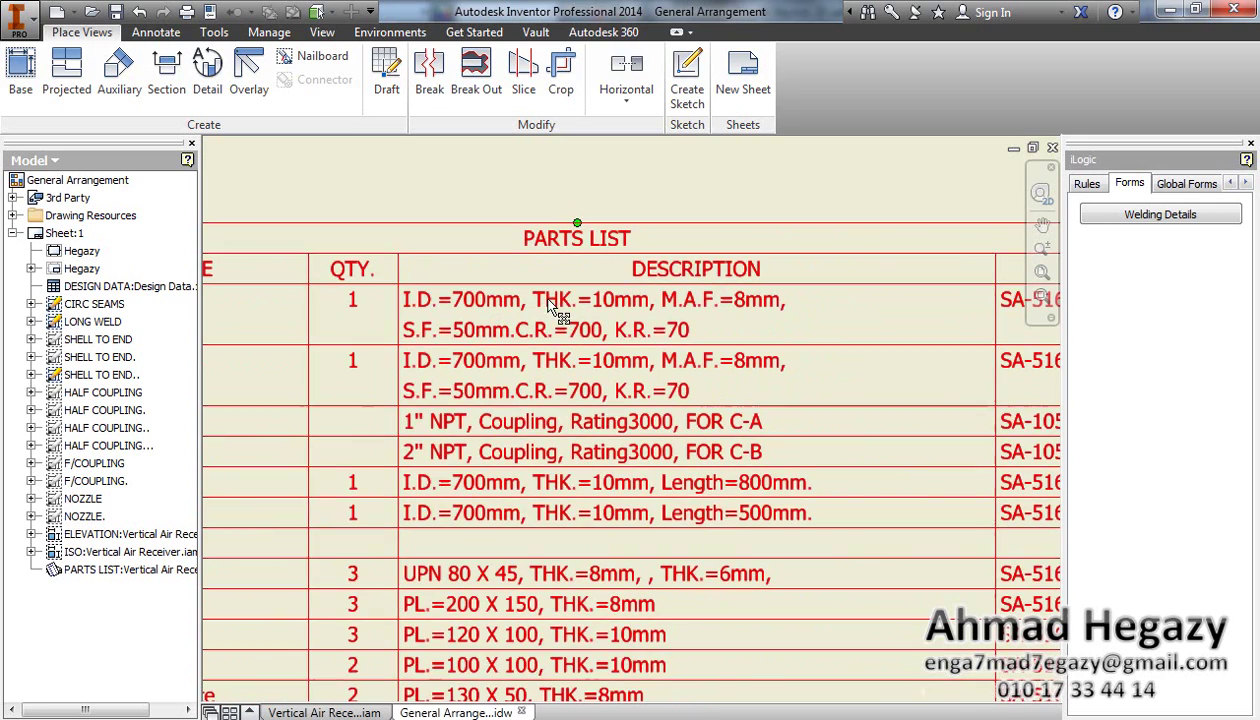
scroll(565, 330, "up", 3)
scroll(575, 337, "up", 2)
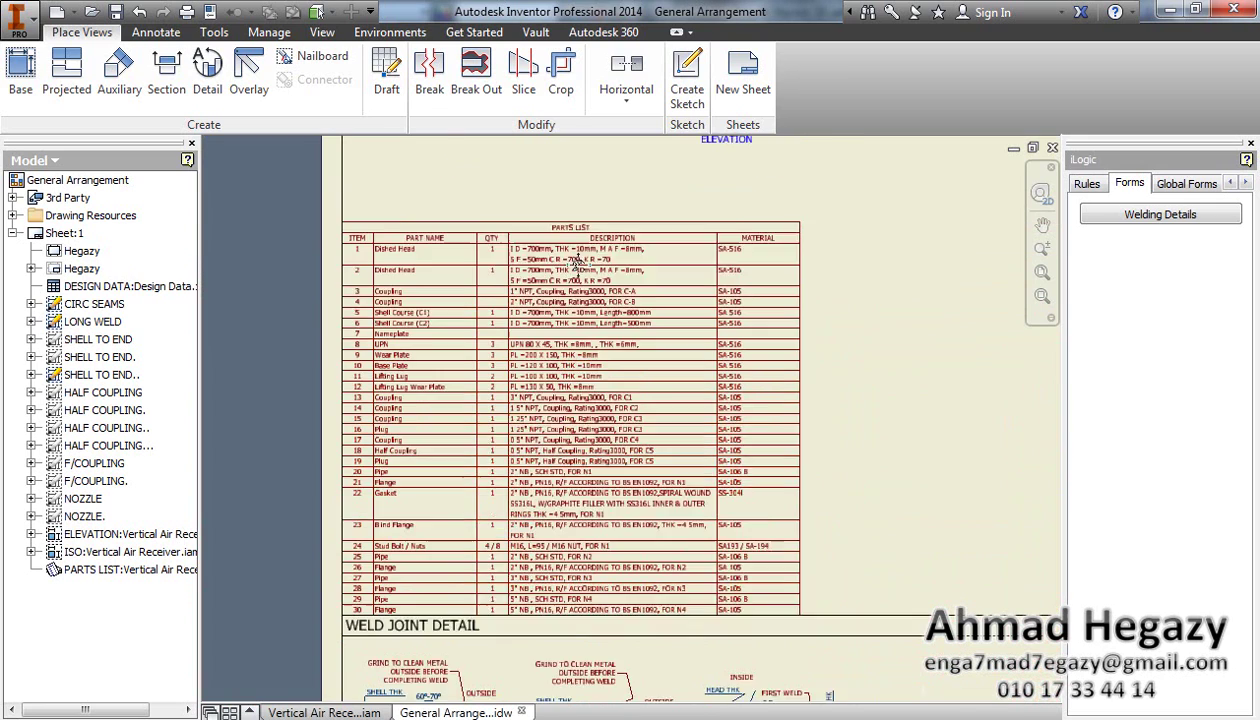
scroll(437, 472, "down", 4)
scroll(437, 472, "up", 3)
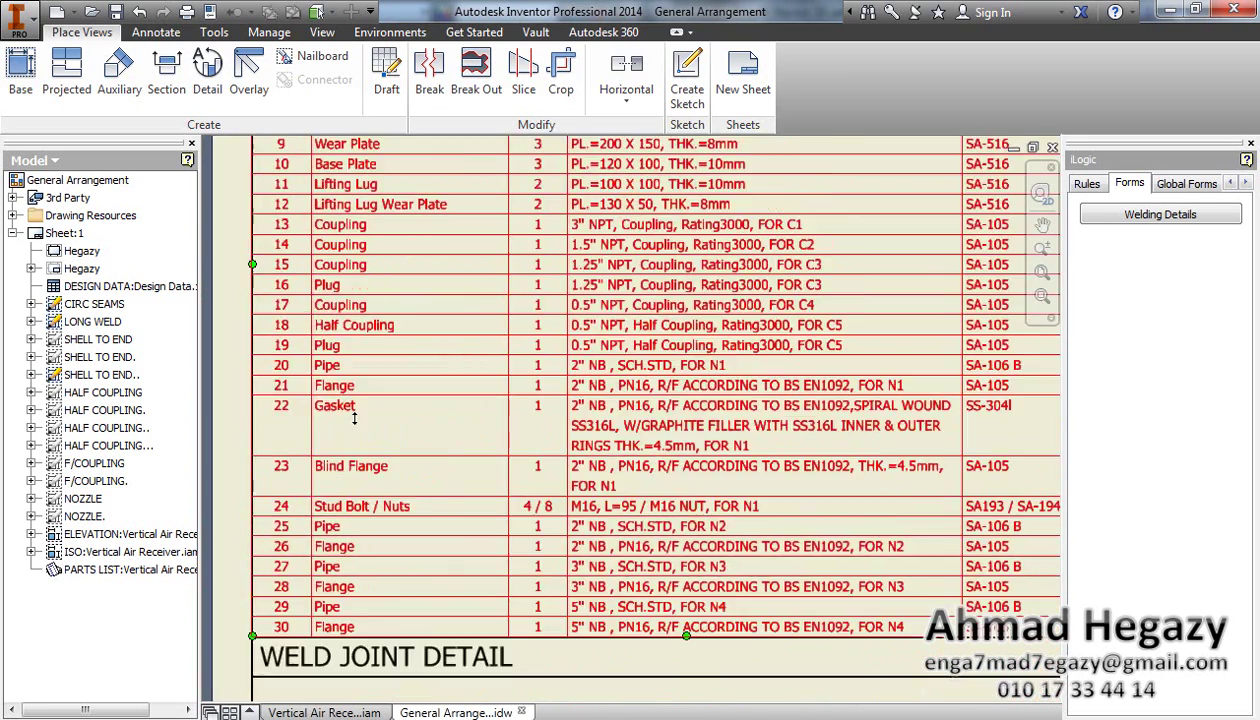
mouse_move(519, 504)
middle_mouse_down()
mouse_move(535, 664)
mouse_move(442, 493)
mouse_move(442, 319)
middle_mouse_up()
scroll(590, 478, "up", 2)
scroll(590, 478, "down", 1)
scroll(430, 495, "down", 2)
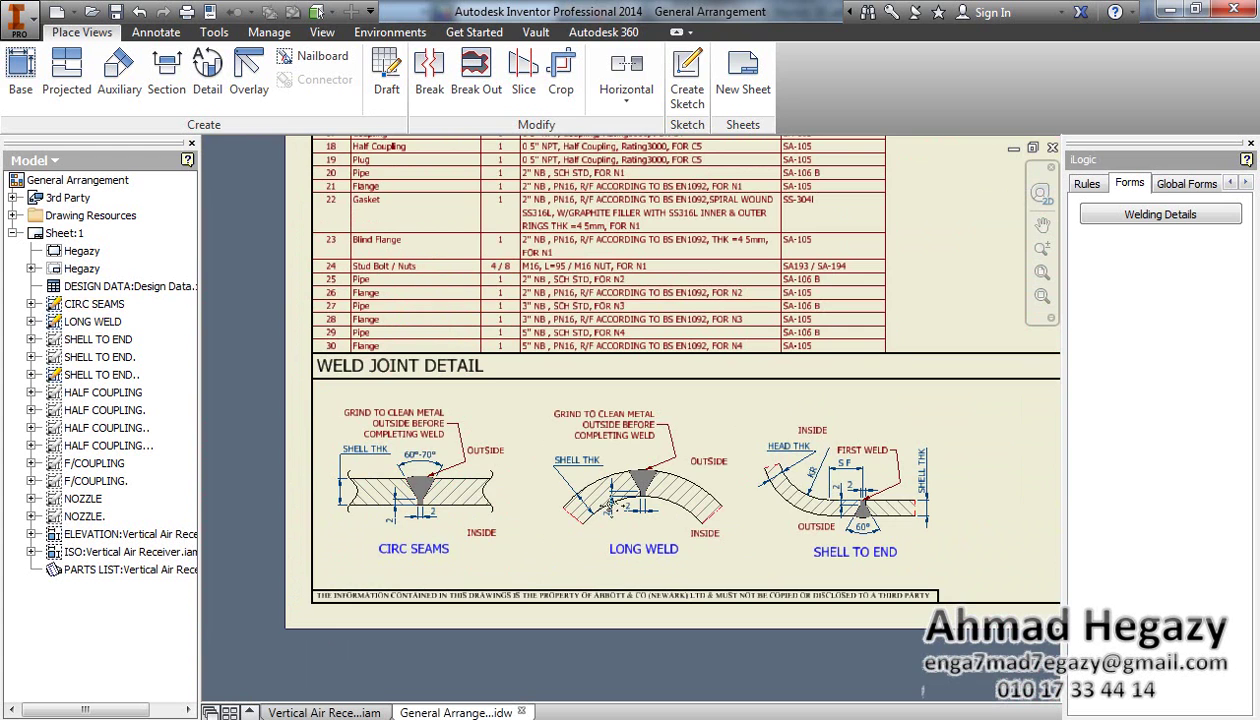
scroll(640, 495, "up", 3)
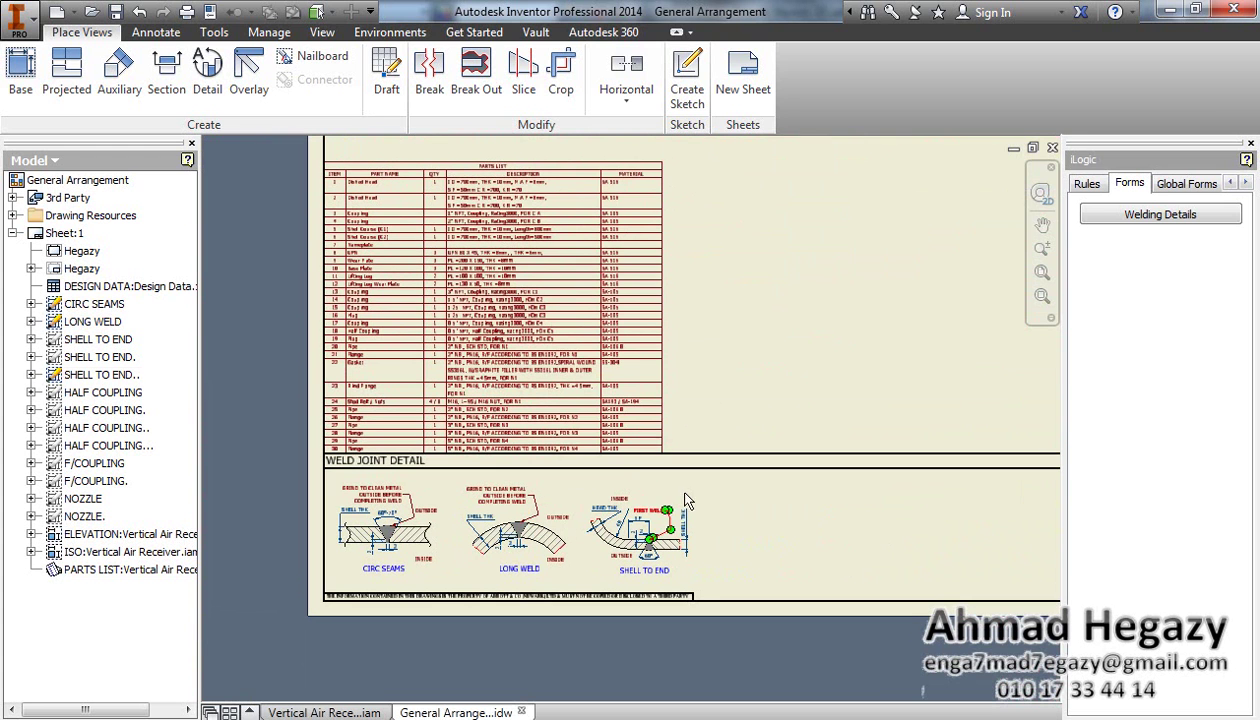
Step: Open the Welding Details form and place it clear of the shell-to-end weld detail
left_click(1124, 222)
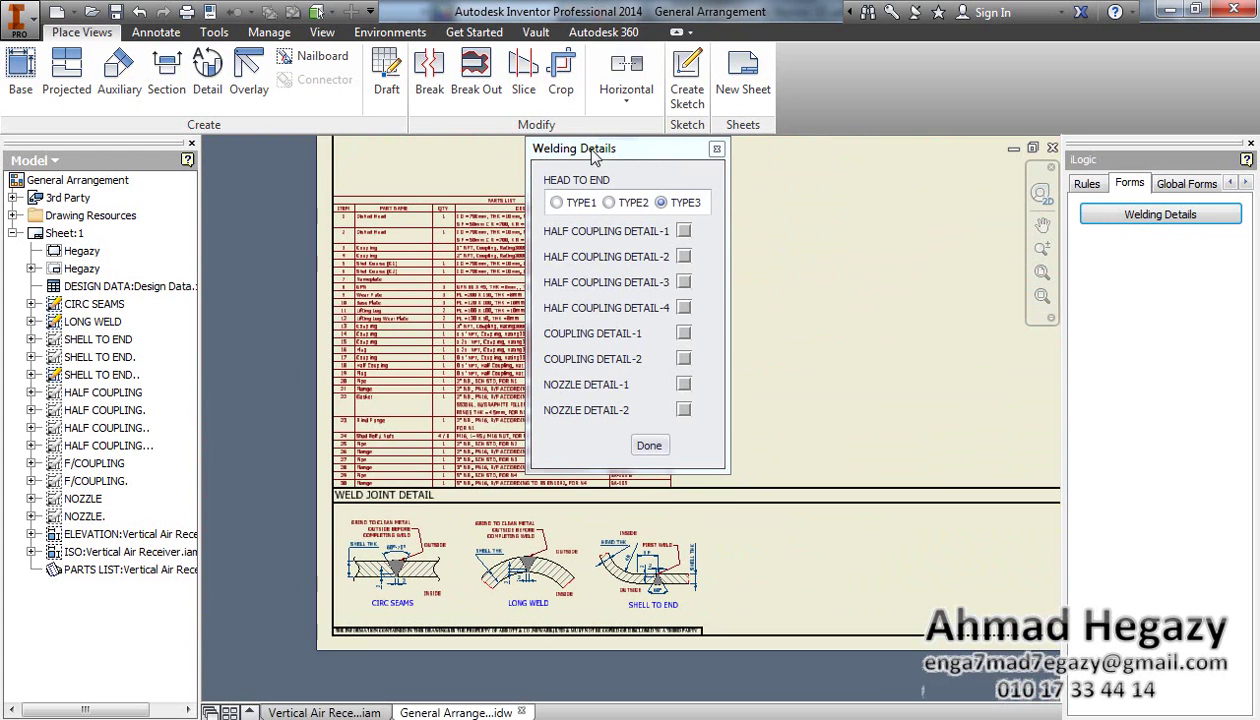
left_click_drag(614, 148, 360, 150)
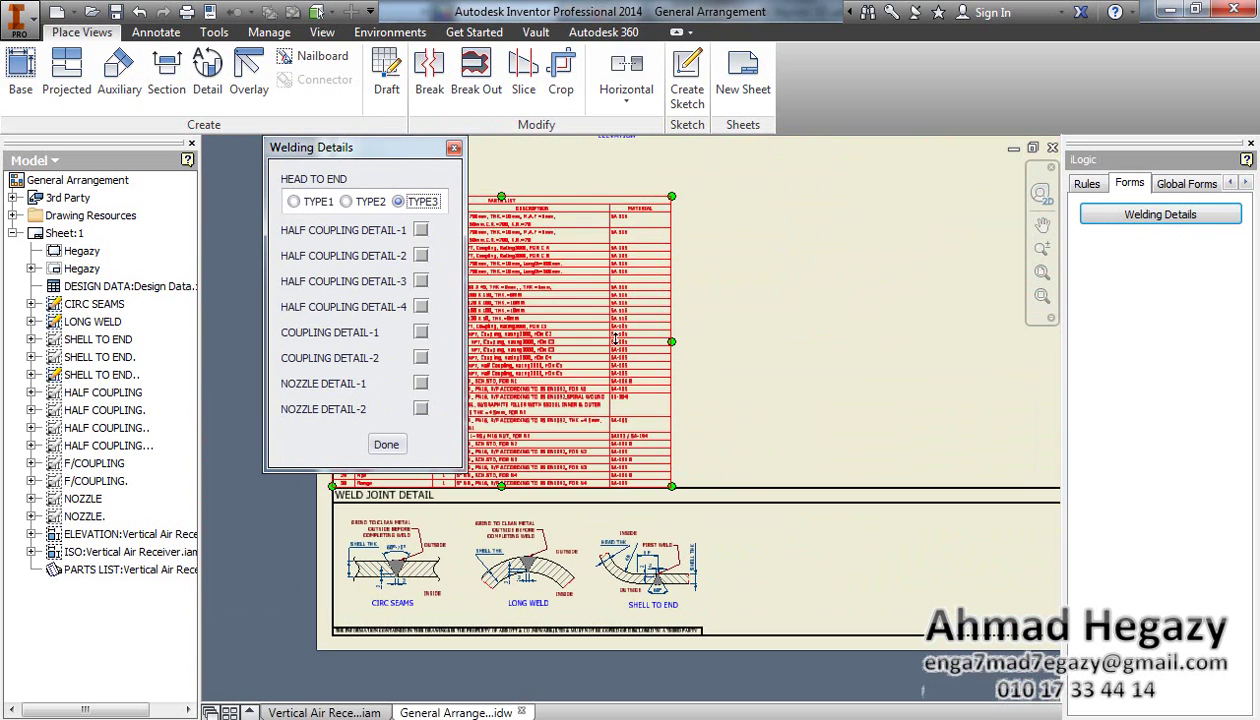
scroll(655, 580, "up", 4)
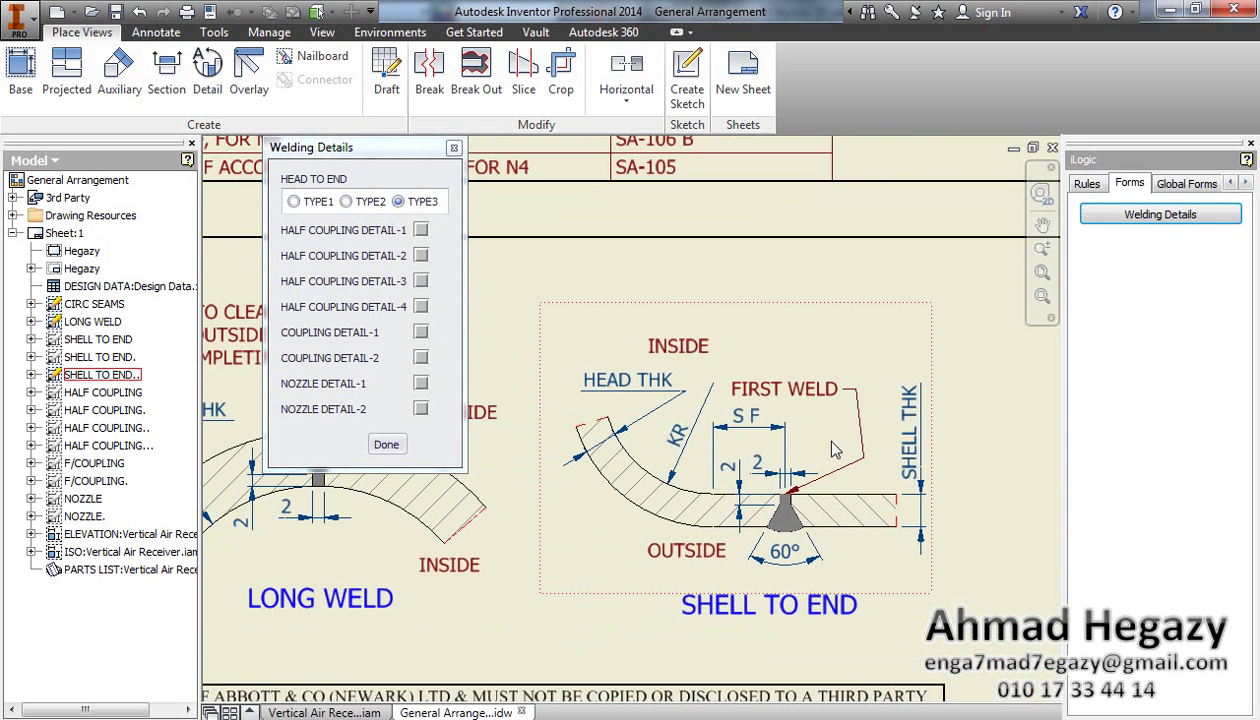
left_click(781, 556)
left_click(778, 581)
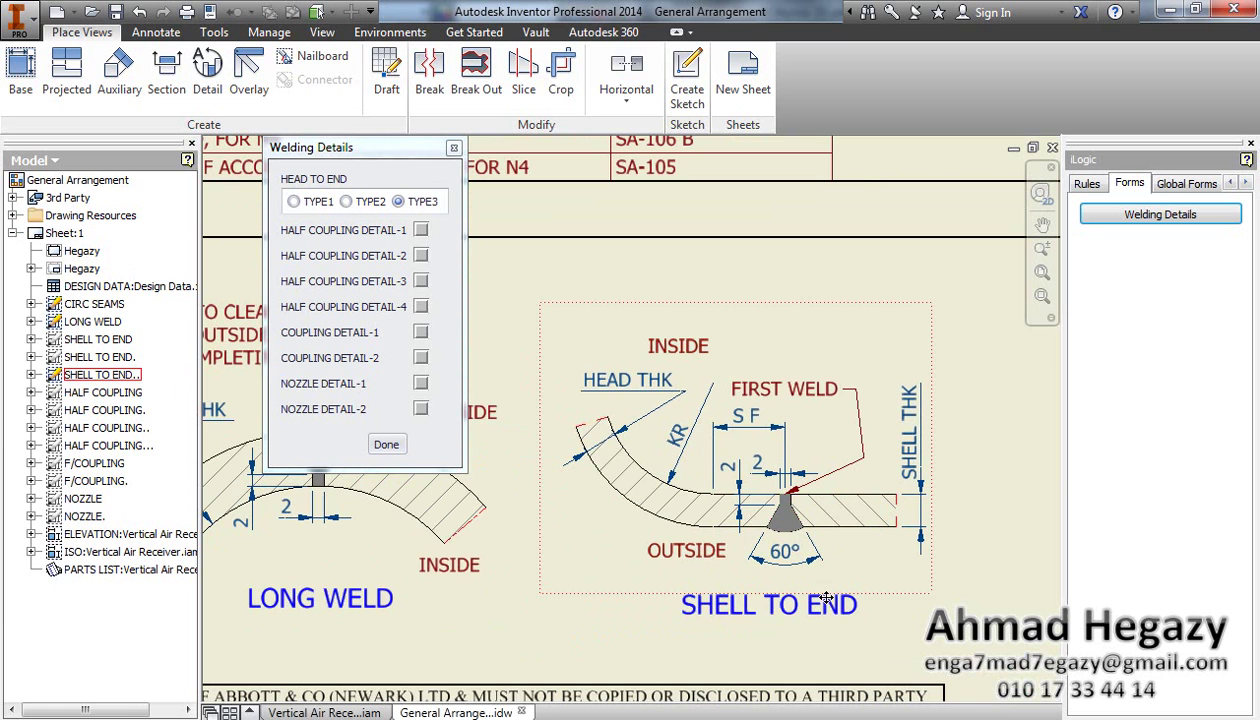
Step: Try the TYPE2 and TYPE1 head-to-end weld details and return to TYPE3
left_click(346, 201)
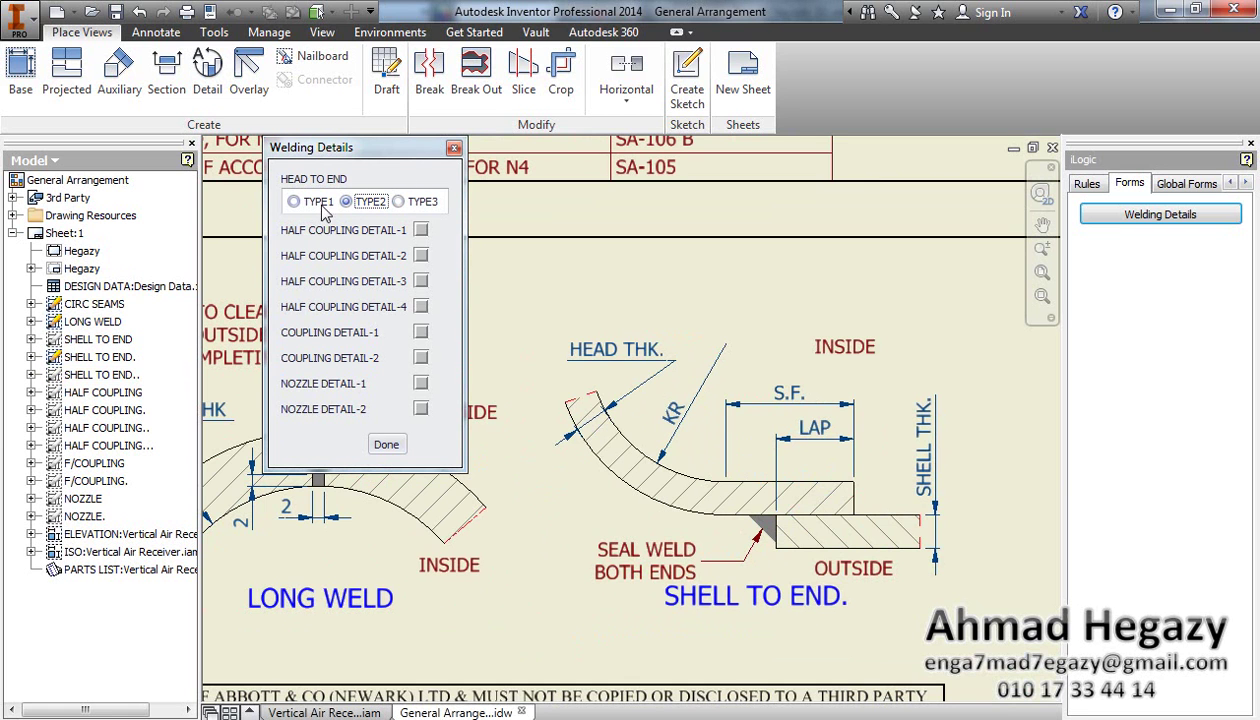
left_click(306, 210)
left_click(346, 203)
left_click(408, 205)
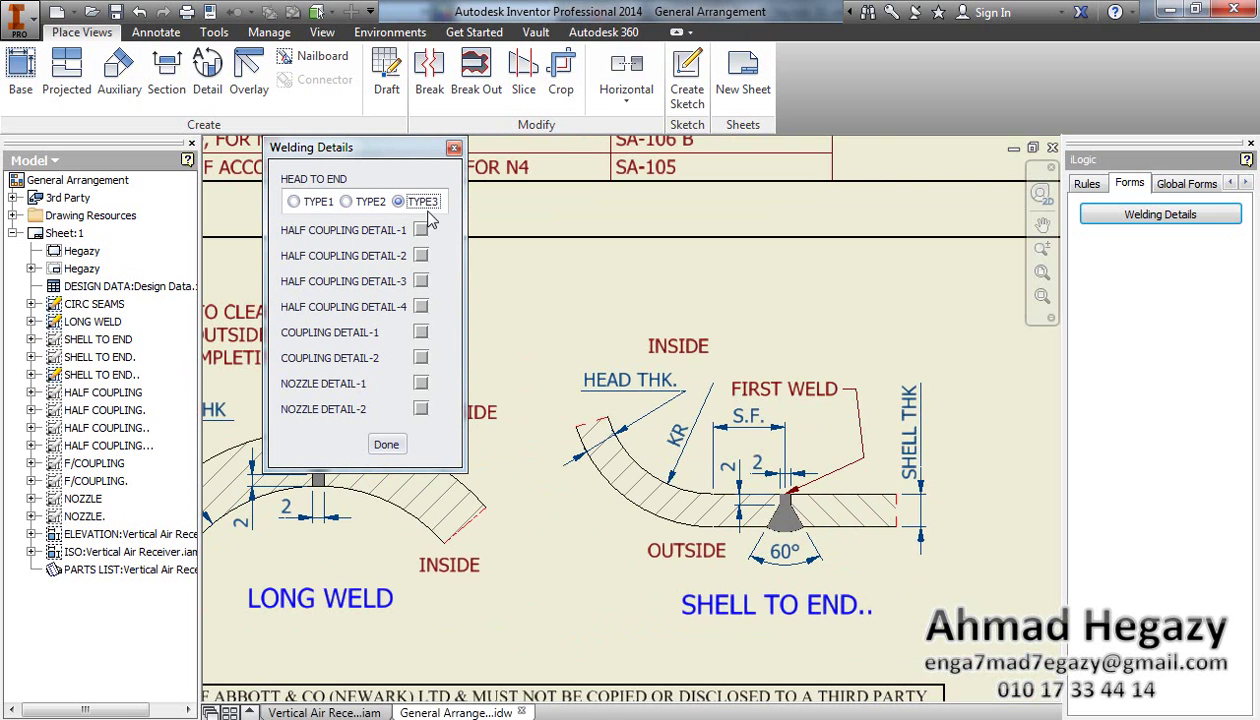
Step: Show HALF COUPLING DETAIL-1 among the weld joint details on the sheet
middle_click_drag(830, 434, 688, 417)
scroll(688, 417, "up", 3)
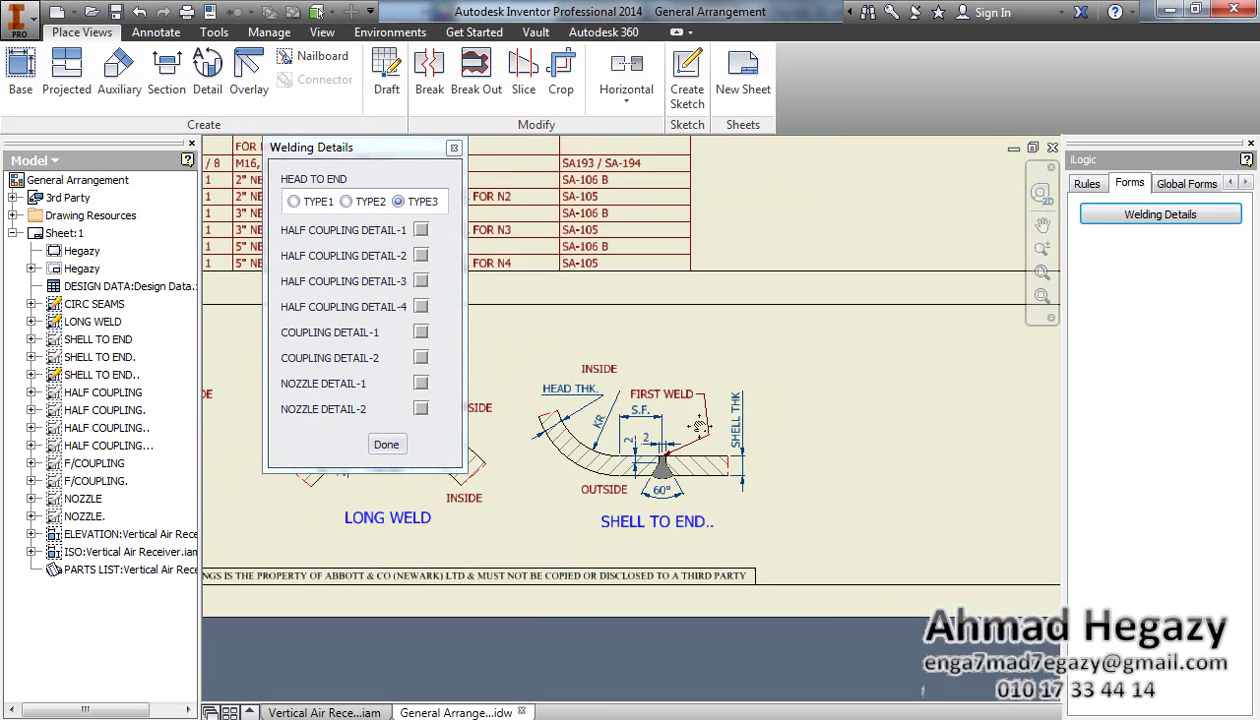
left_click(421, 231)
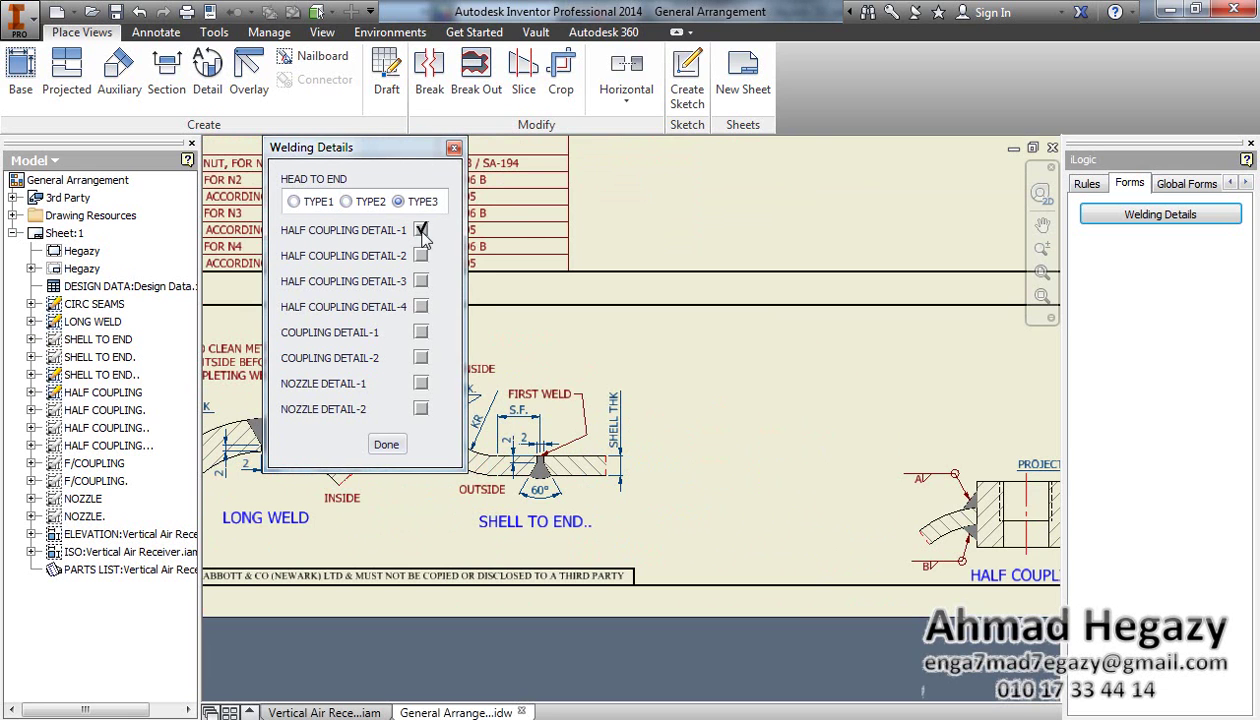
Step: Try HALF COUPLING DETAIL-2, DETAIL-3 and DETAIL-4 on the sheet, then hide all three, keeping only HALF COUPLING DETAIL-1
mouse_move(905, 470)
middle_mouse_down()
mouse_move(745, 440)
mouse_move(758, 418)
middle_mouse_up()
left_click(421, 256)
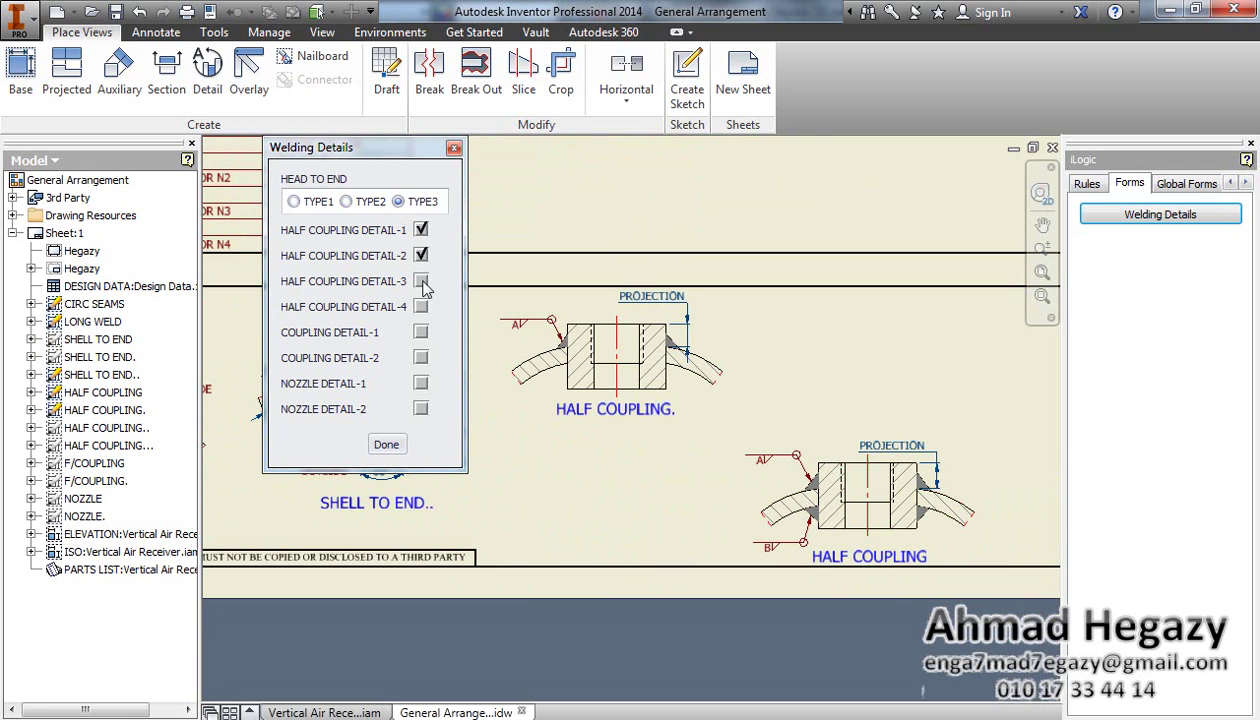
left_click(421, 282)
left_click(421, 307)
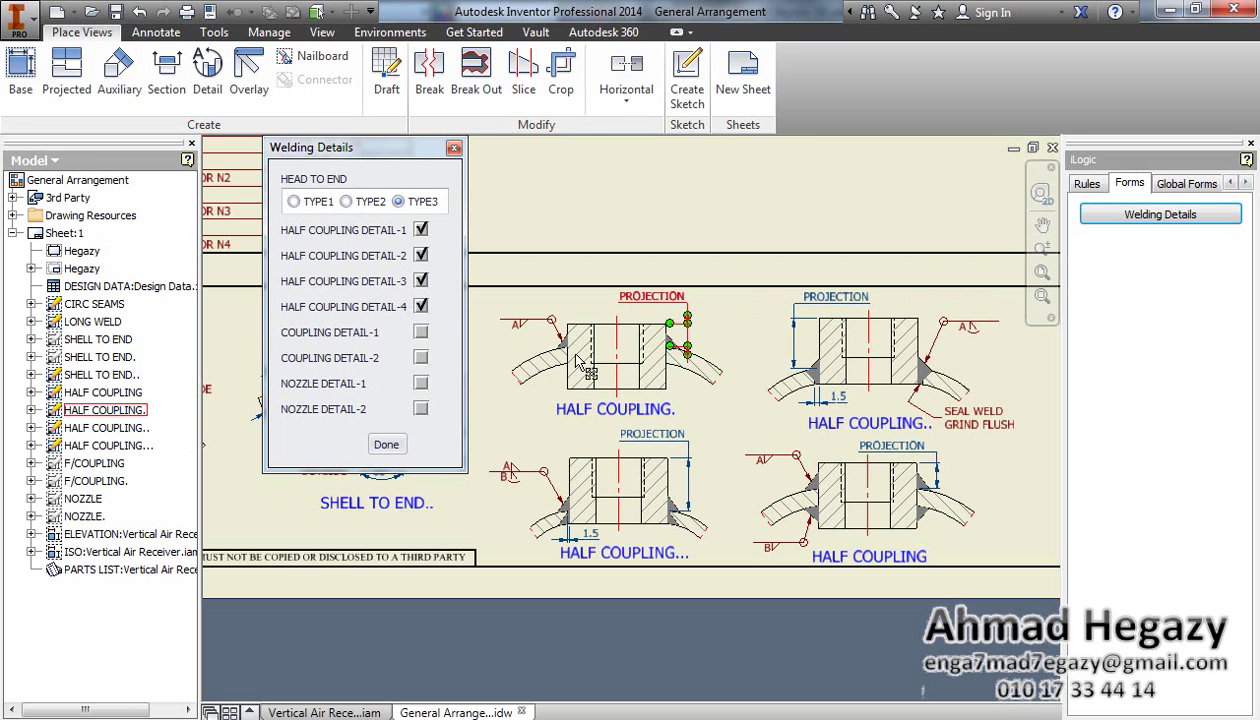
left_click(421, 307)
left_click(421, 281)
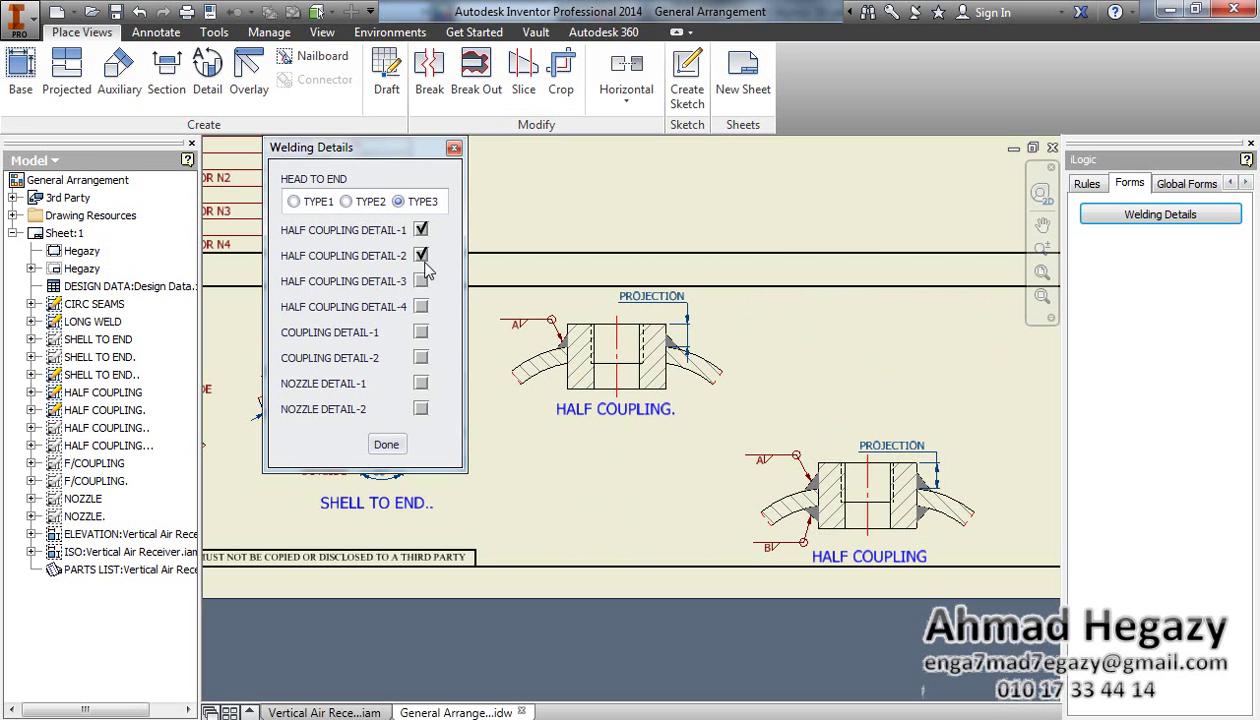
left_click(421, 256)
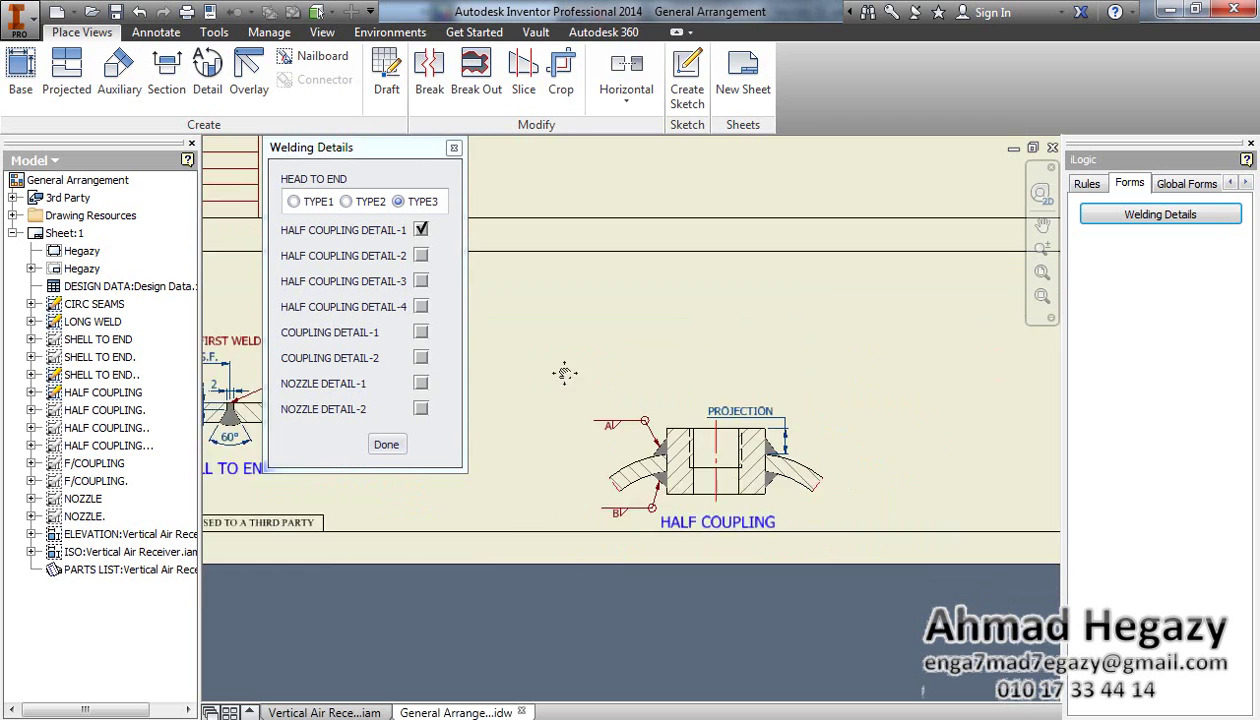
left_click(421, 310)
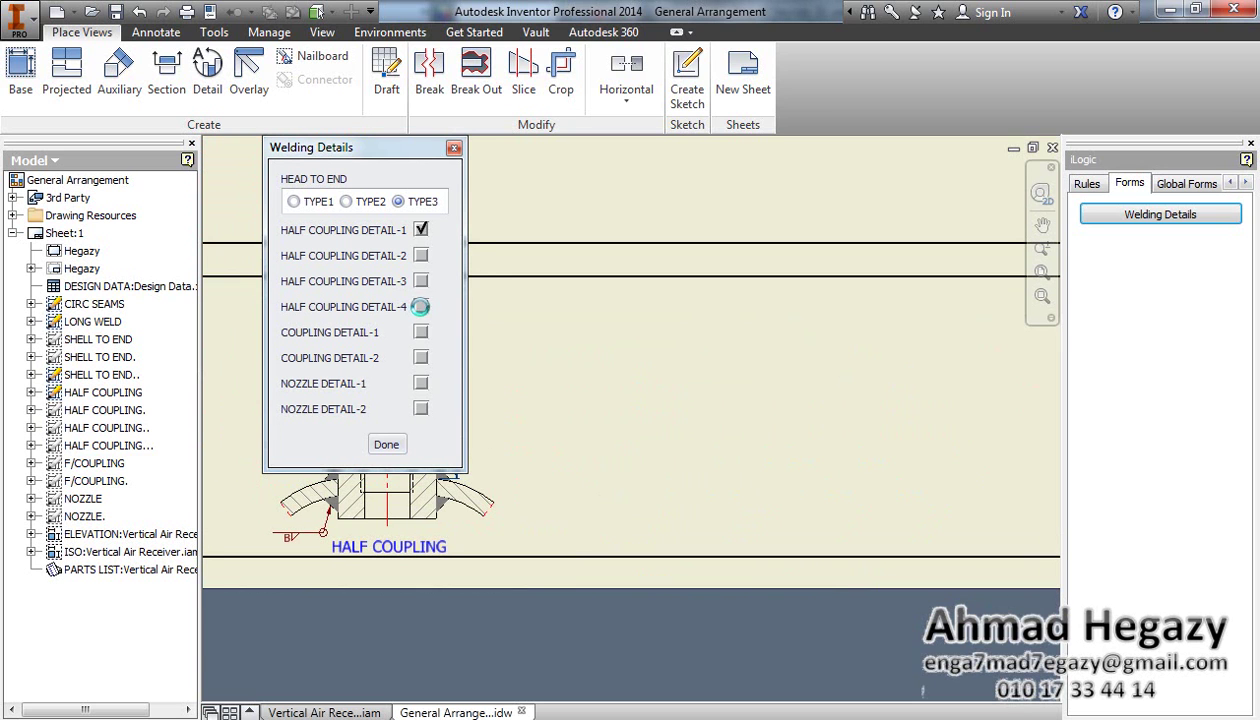
left_click(421, 309)
Step: Try COUPLING DETAIL-1 and COUPLING DETAIL-2 on the sheet, then hide both full coupling details
left_click(421, 333)
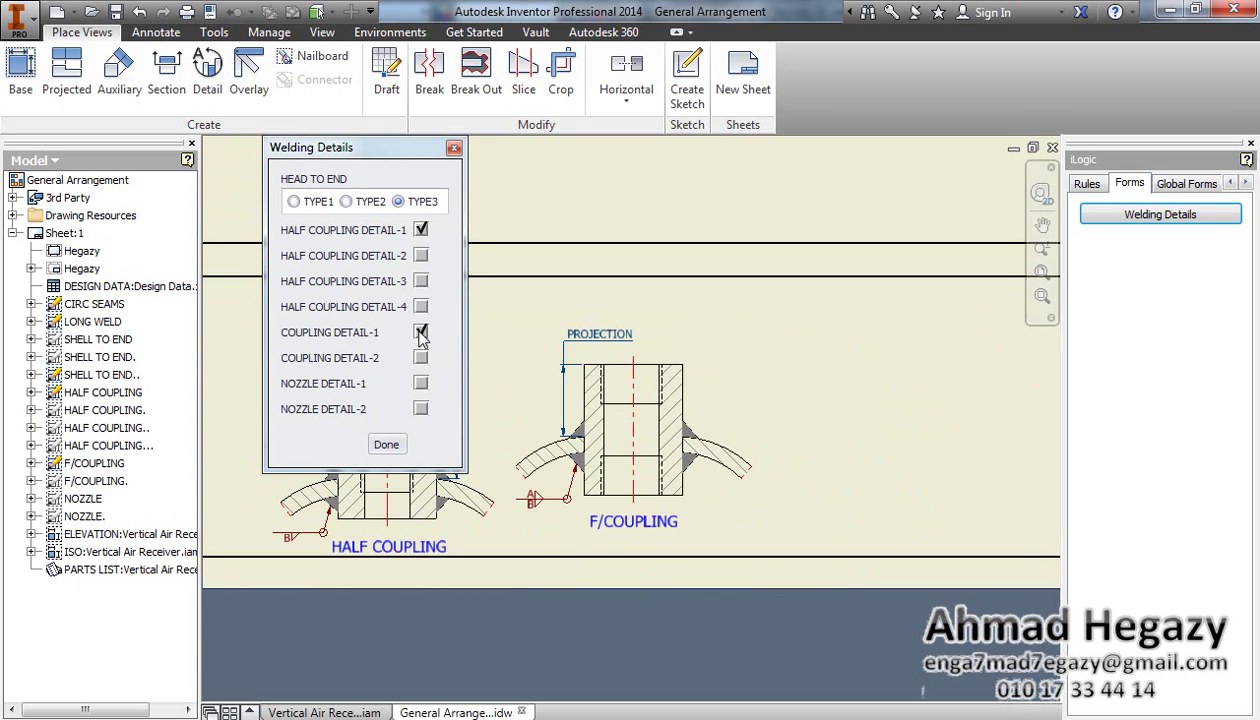
left_click(421, 358)
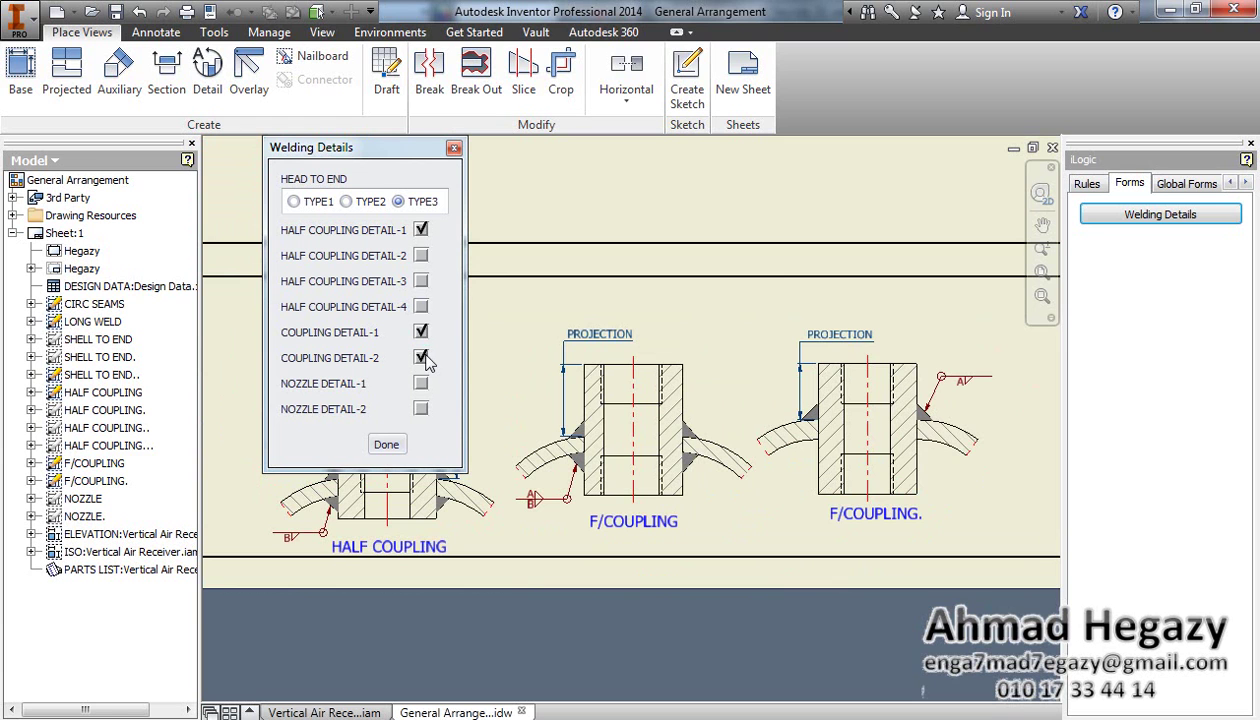
left_click(421, 358)
left_click(421, 332)
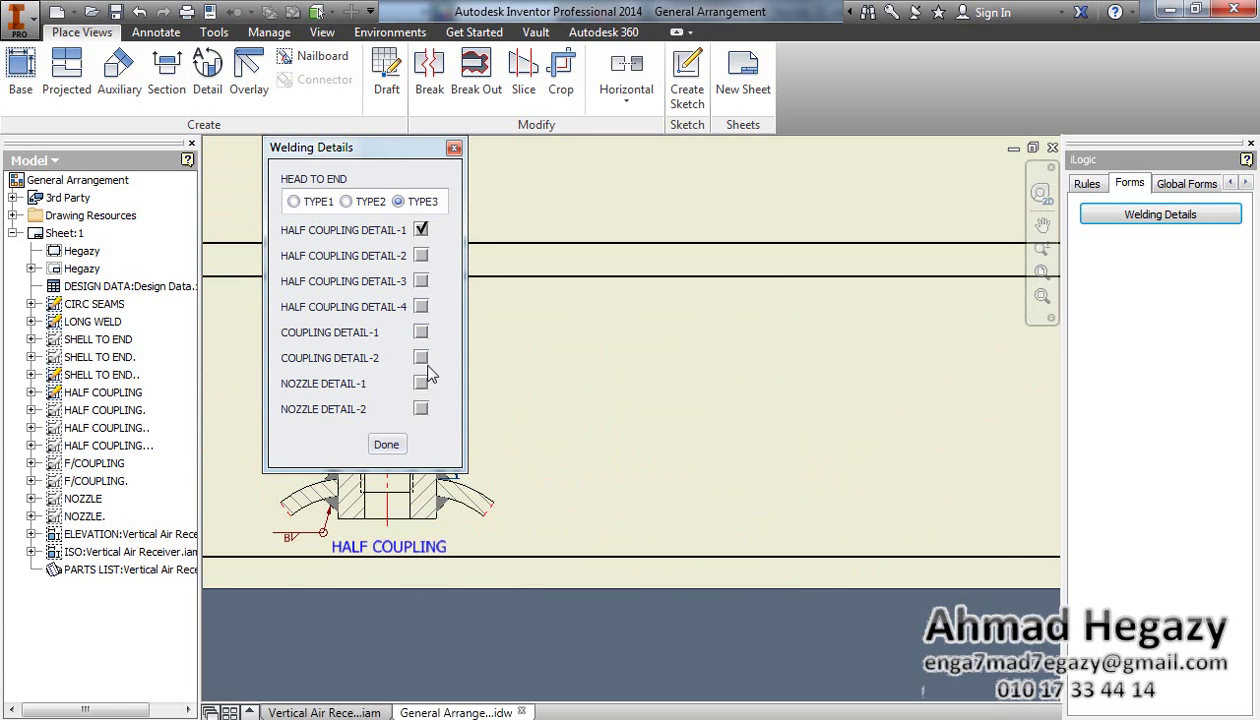
Step: Show NOZZLE DETAIL-1 and inspect its flange and shell weld joints up close
left_click(421, 383)
mouse_move(603, 474)
middle_mouse_down()
mouse_move(493, 462)
mouse_move(153, 468)
middle_mouse_up()
scroll(619, 437, "up", 3)
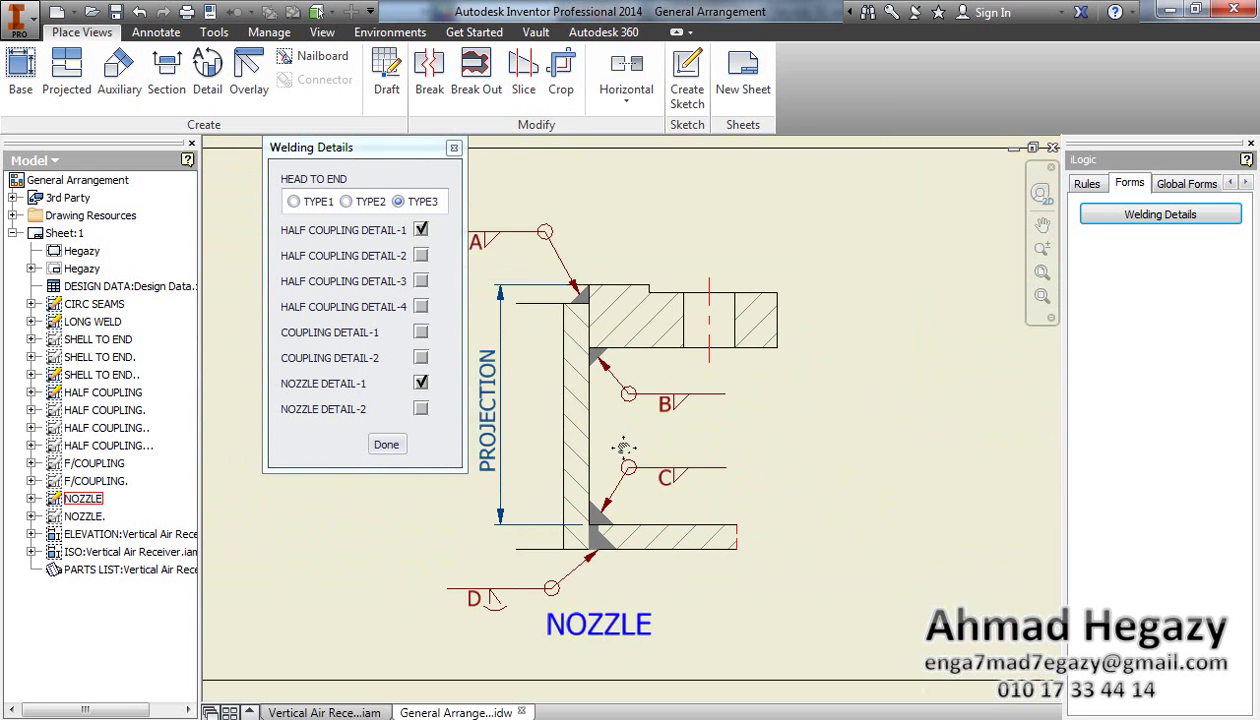
middle_click_drag(619, 437, 642, 480)
left_click(626, 548)
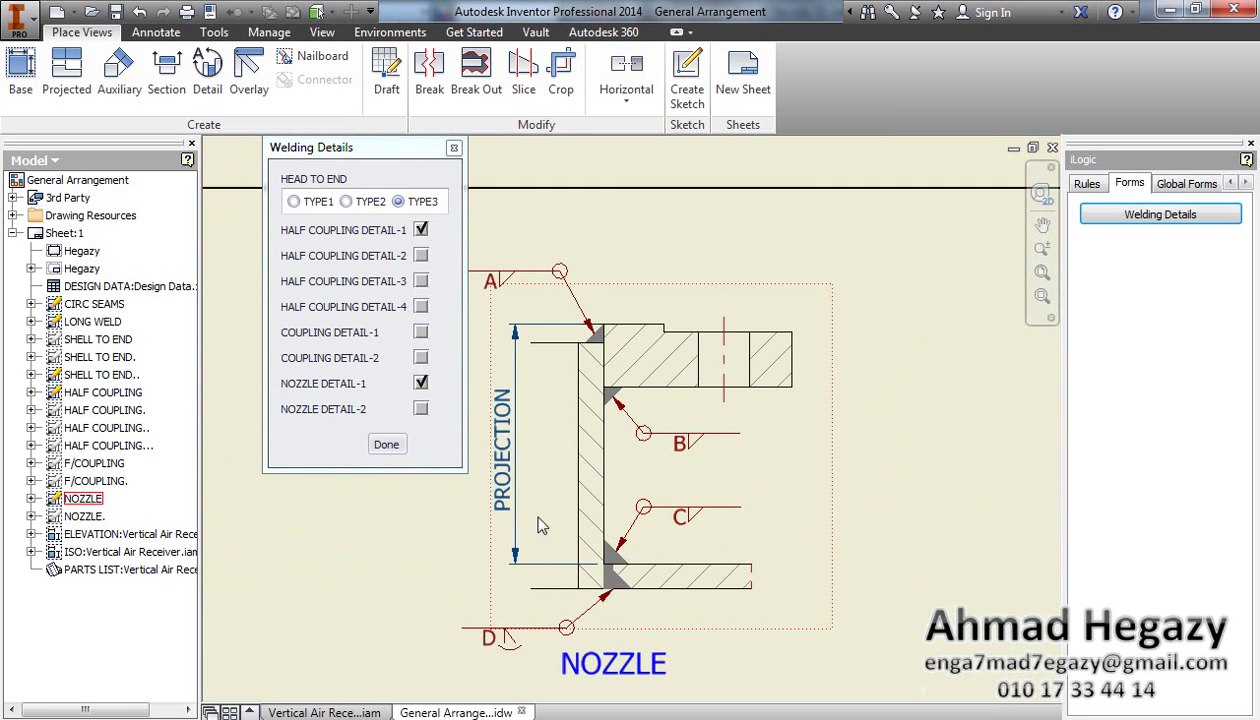
Step: Review the weld joint details across the sheet, add NOZZLE DETAIL-2, and finish the Welding Details form
scroll(626, 600, "down", 5)
scroll(607, 475, "up", 5)
scroll(607, 483, "down", 3)
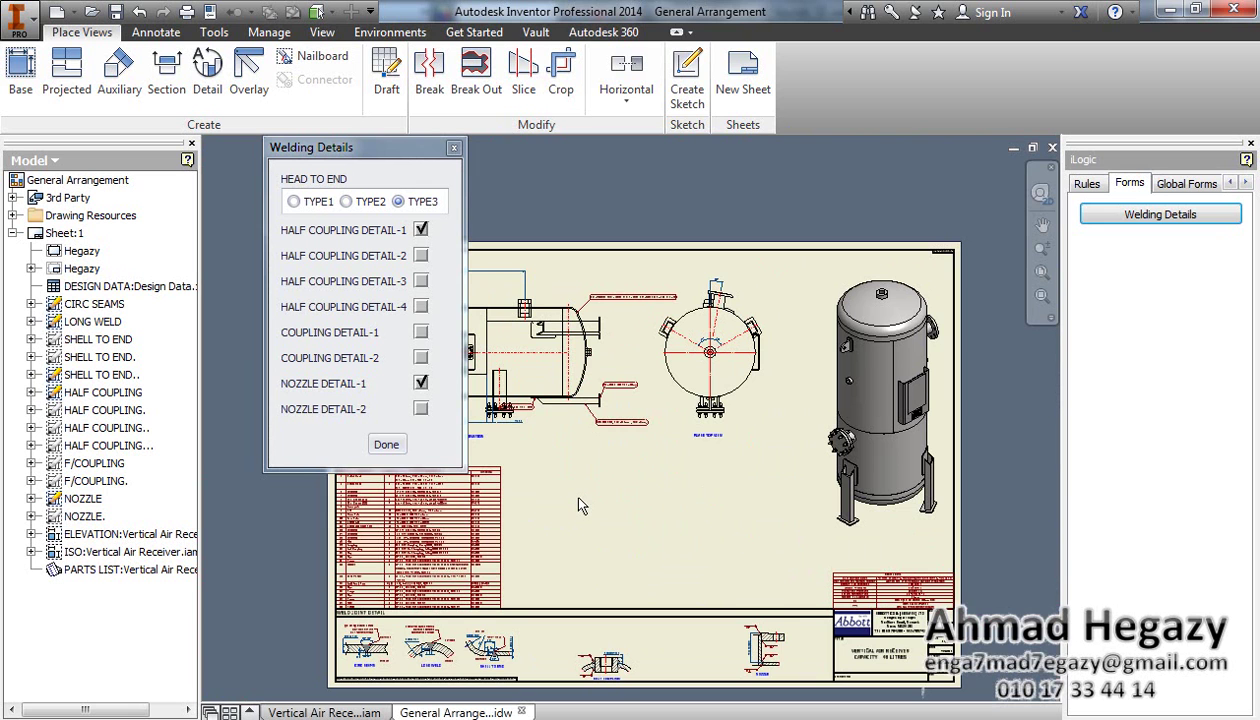
middle_click_drag(605, 600, 613, 582)
left_click(510, 570)
middle_click_drag(510, 570, 538, 570)
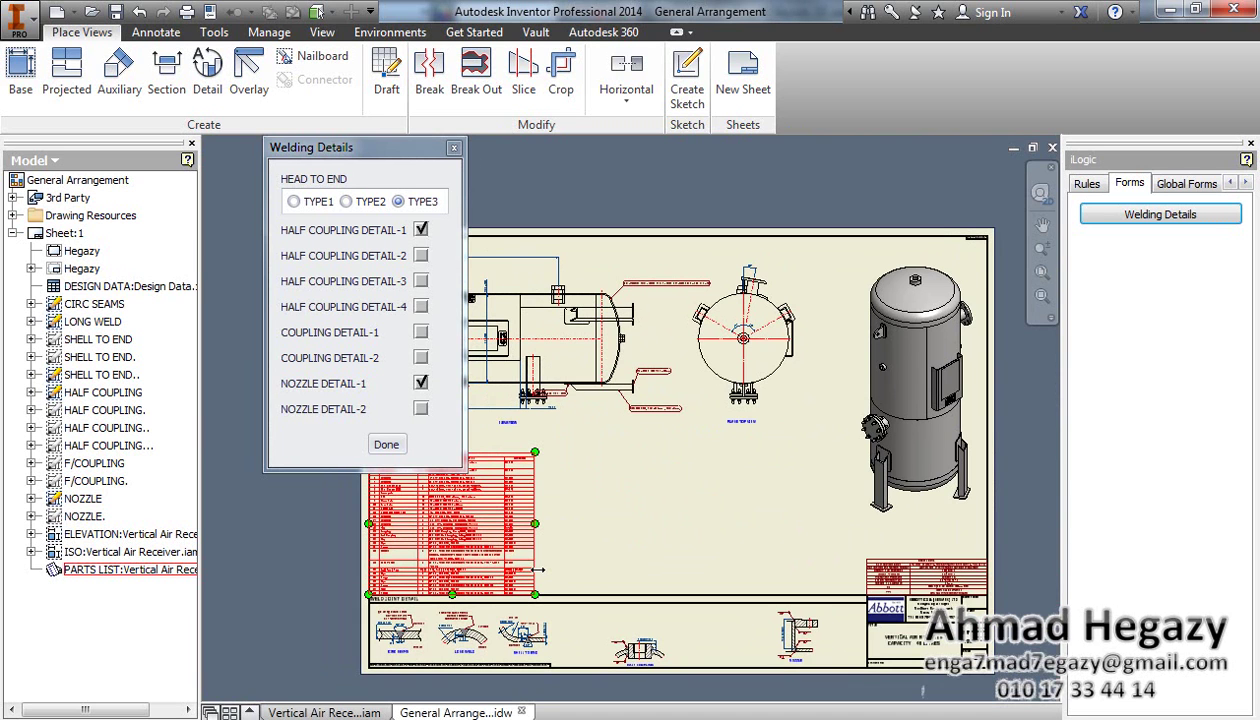
key("Escape")
scroll(808, 645, "up", 3)
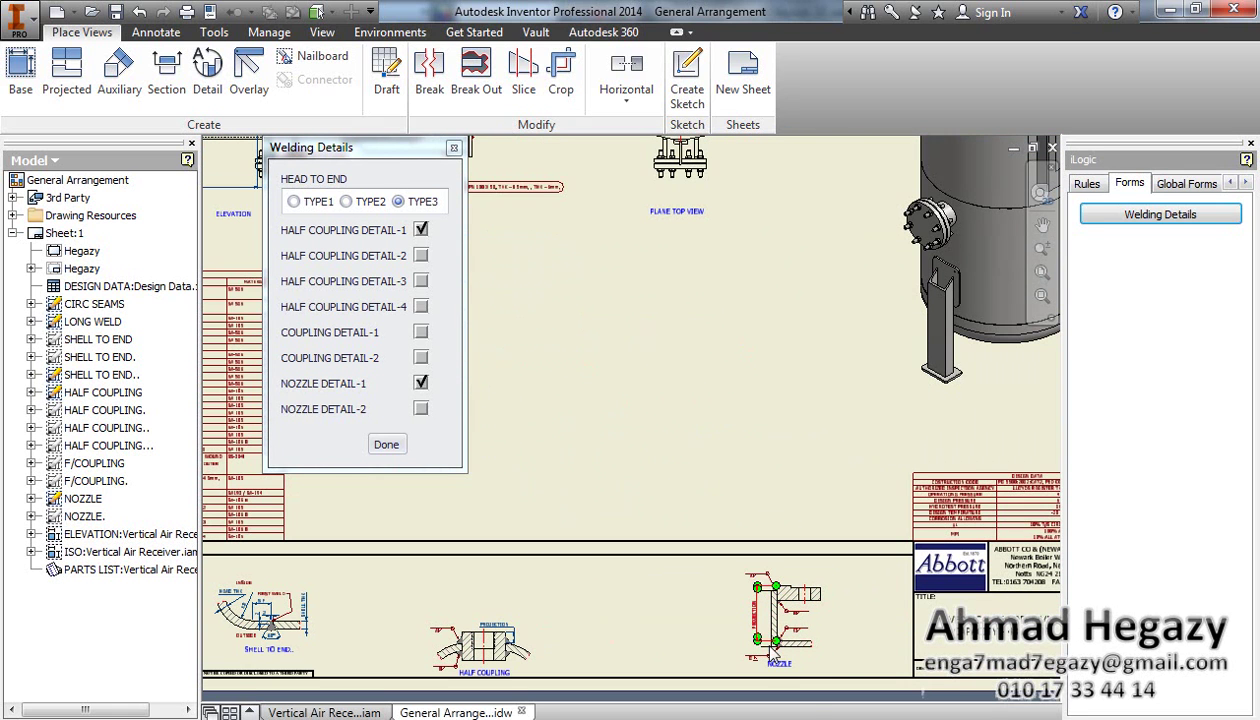
left_click(386, 445)
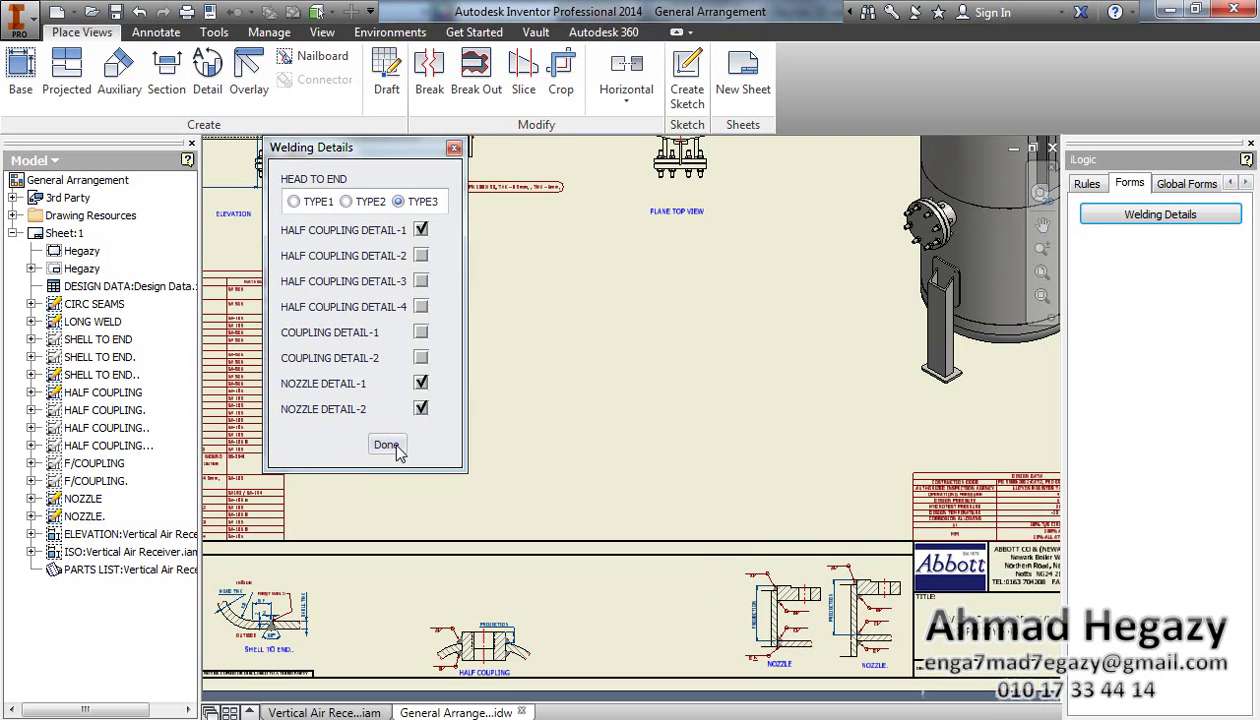